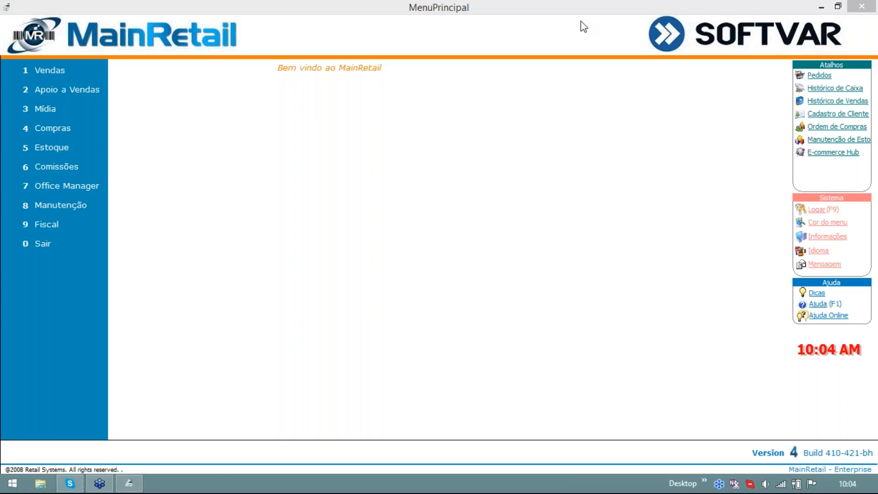
# Open the Financeiro module of Office Manager and bring its login window forward.
pyautogui.click(93, 132)
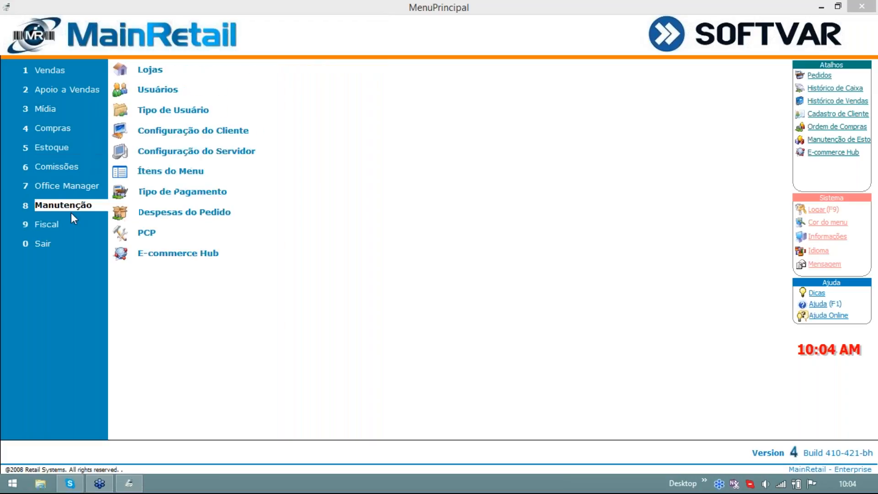
pyautogui.moveTo(71, 223)
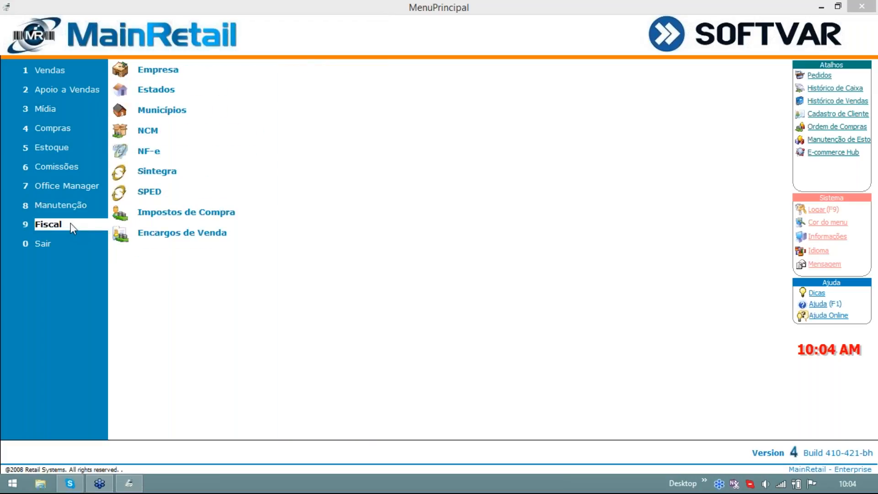
pyautogui.moveTo(73, 191)
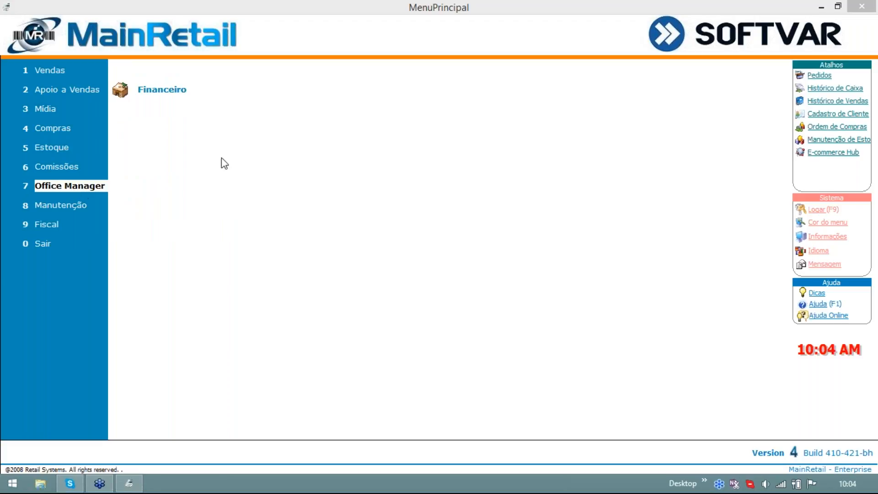
pyautogui.click(178, 93)
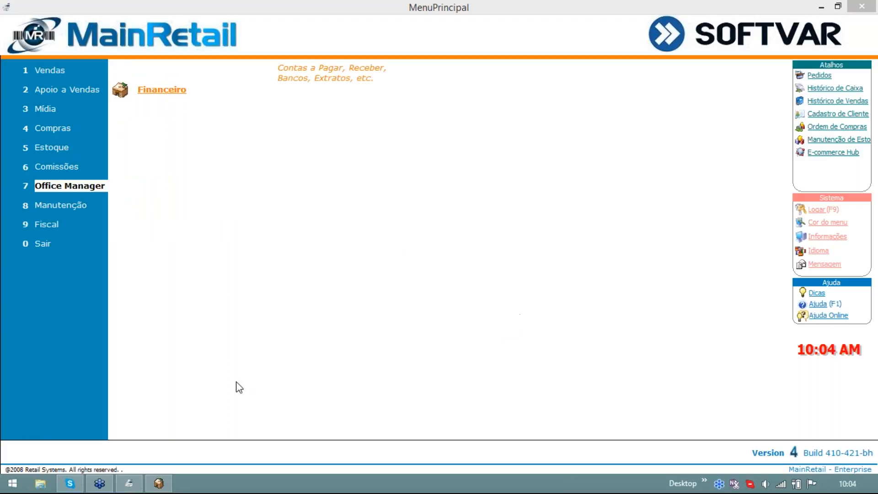
pyautogui.click(159, 483)
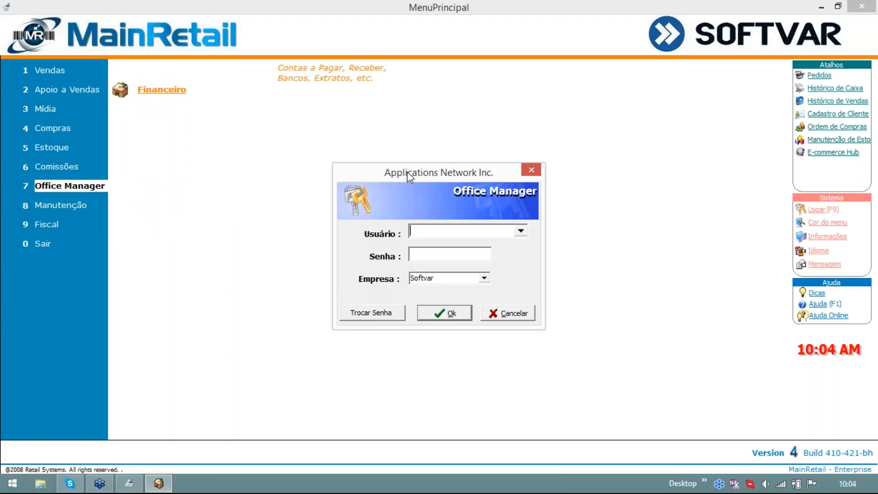
# Log in to Office Manager as System for the company Softvar, entering the account password.
pyautogui.moveTo(408, 171); pyautogui.dragTo(288, 93)
pyautogui.write('sys')
pyautogui.press('Tab')
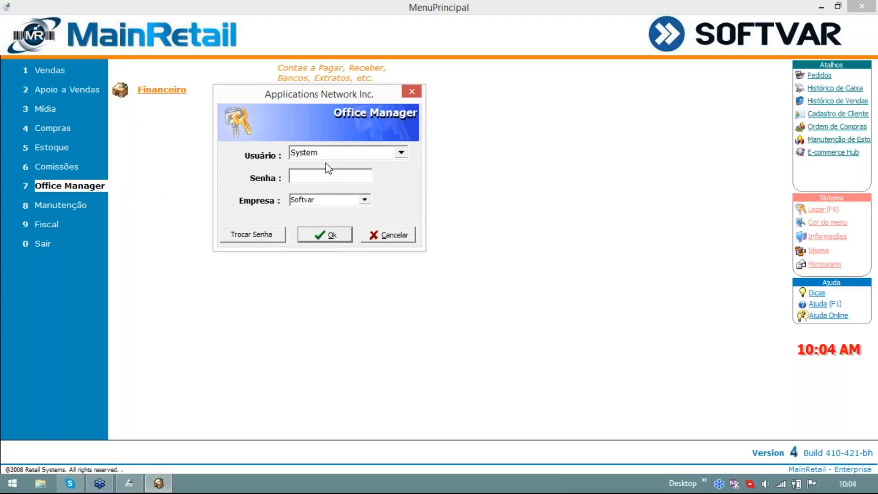
pyautogui.write('******')
pyautogui.moveTo(322, 102); pyautogui.dragTo(314, 97)
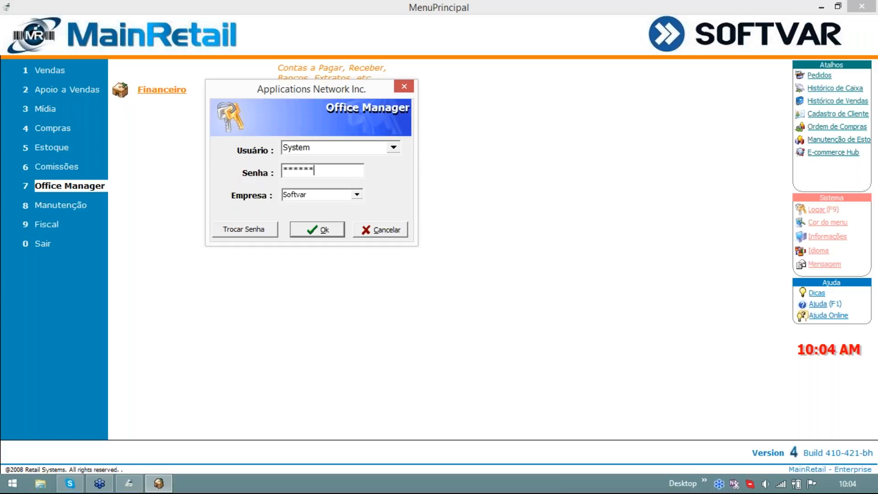
pyautogui.click(314, 234)
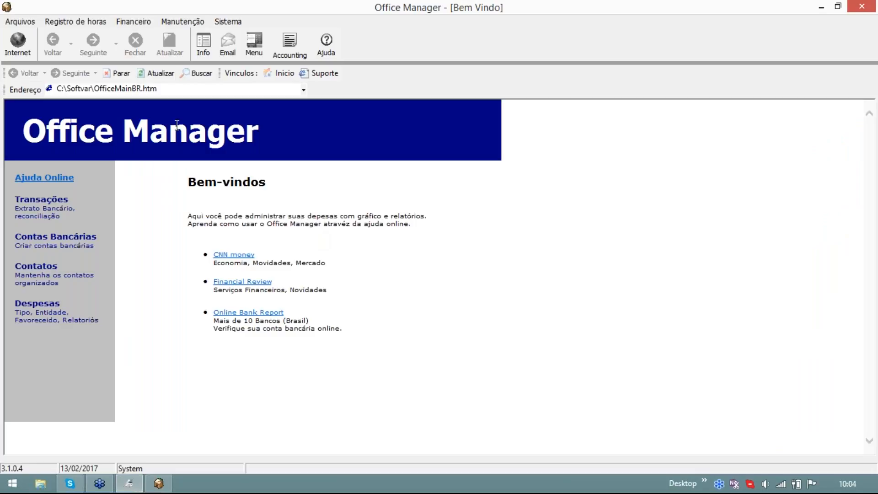
# Open Contas a Pagar and load the open records using the existing due-date filter.
pyautogui.click(134, 22)
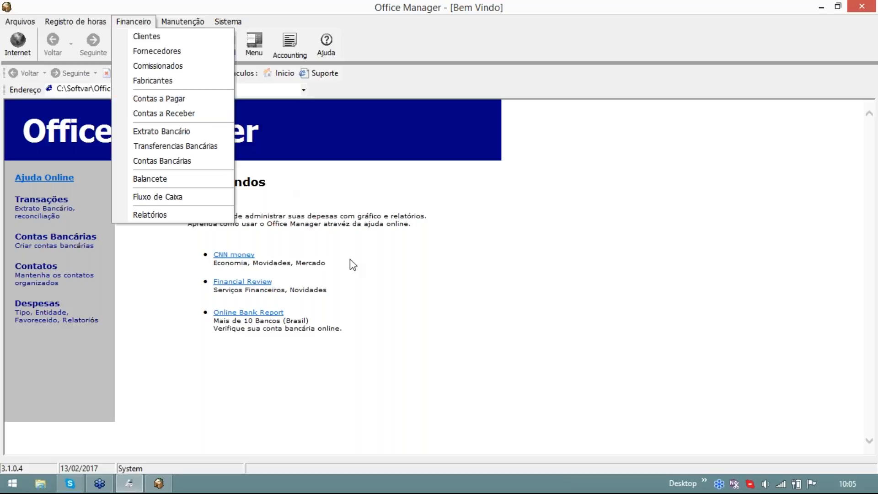
pyautogui.click(838, 294)
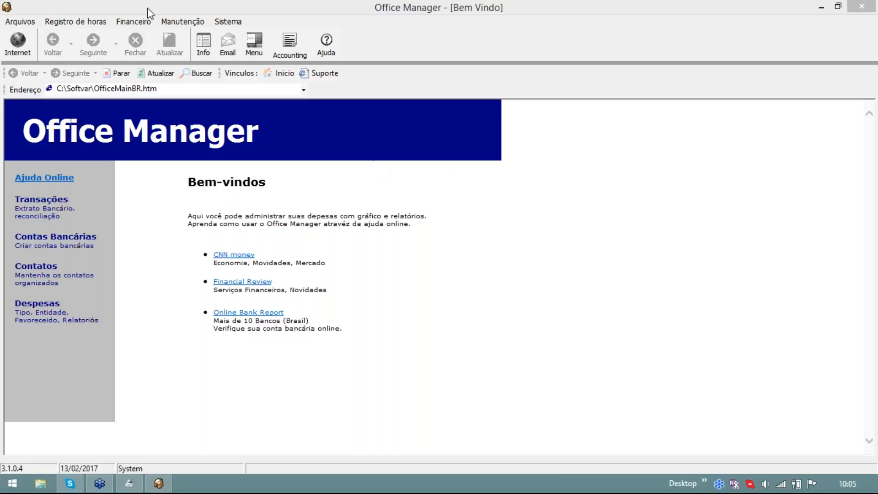
pyautogui.click(139, 23)
pyautogui.click(175, 99)
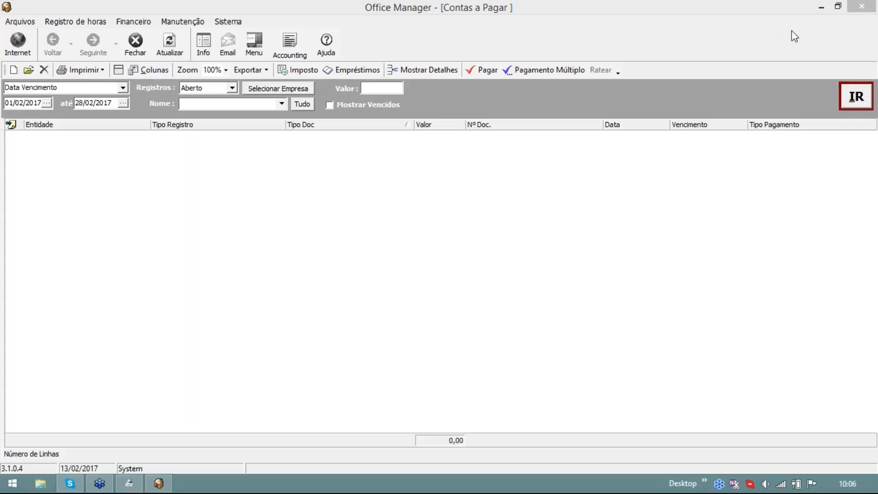
pyautogui.click(864, 98)
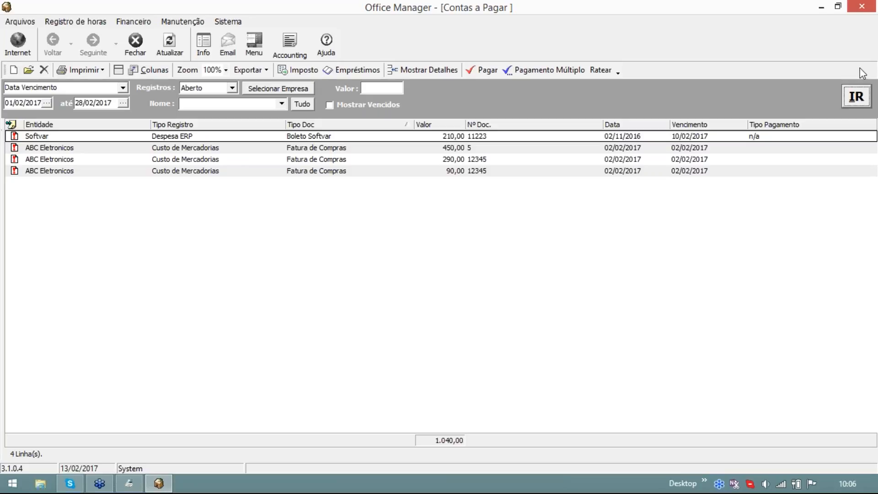
# Examine the ABC Eletronicos purchase invoices in the accounts payable list.
pyautogui.click(436, 173)
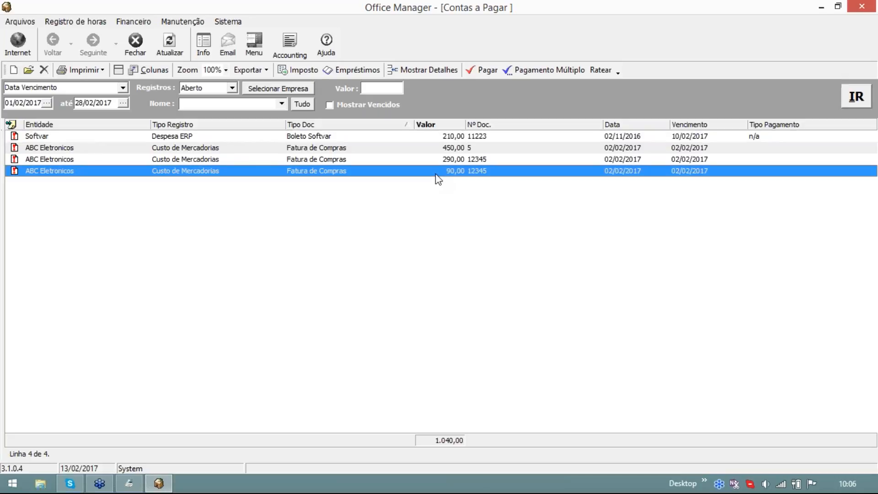
pyautogui.click(403, 163)
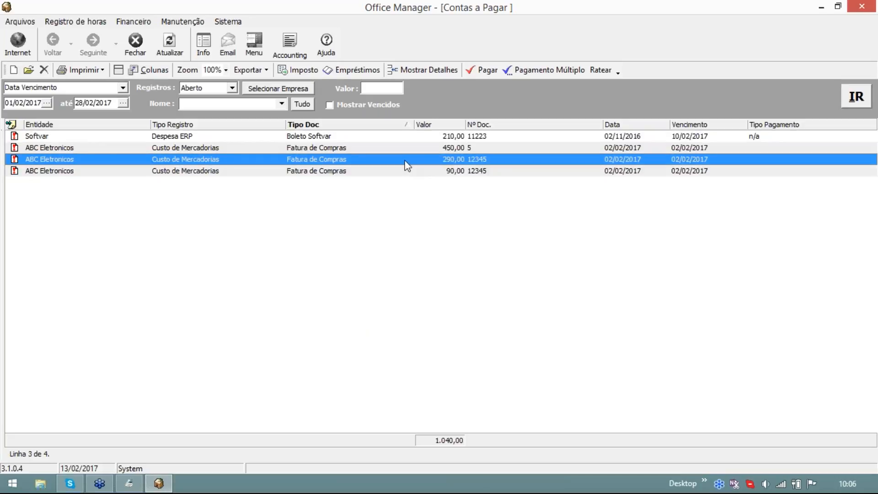
pyautogui.click(357, 150)
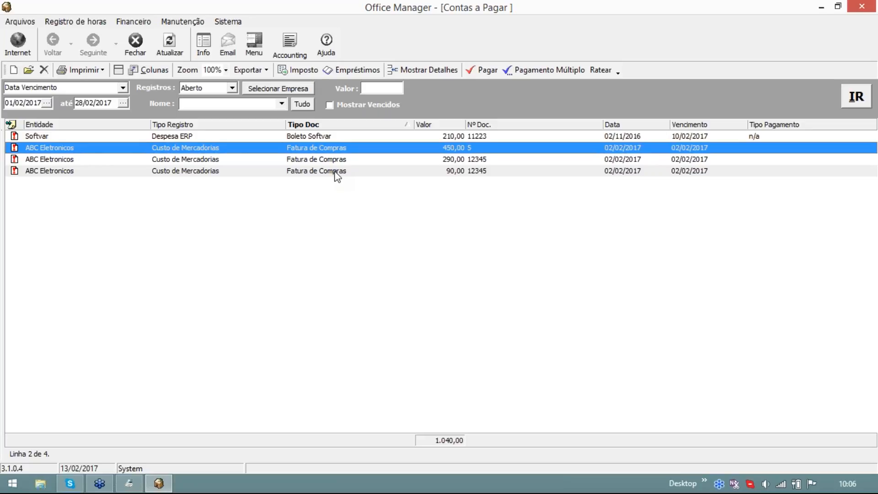
pyautogui.click(389, 160)
pyautogui.click(388, 171)
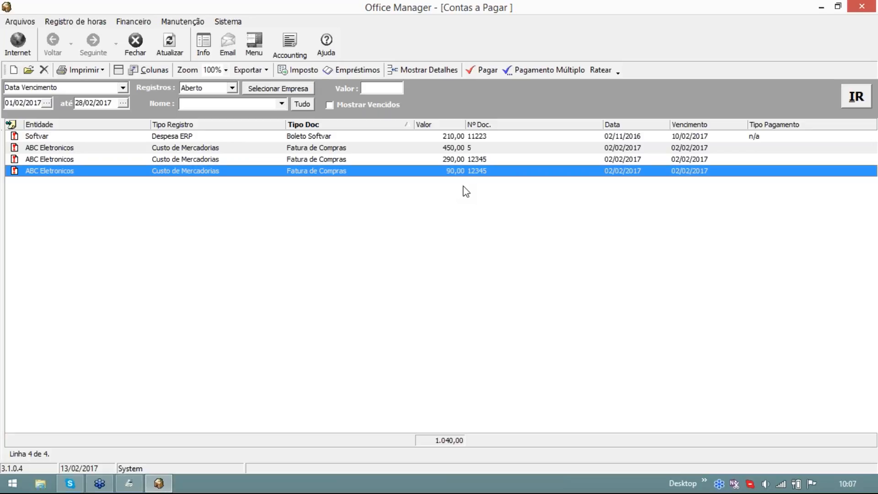
# Load the open records in Contas a Receber and move the Valor column directly before Tipo Doc.
pyautogui.click(147, 22)
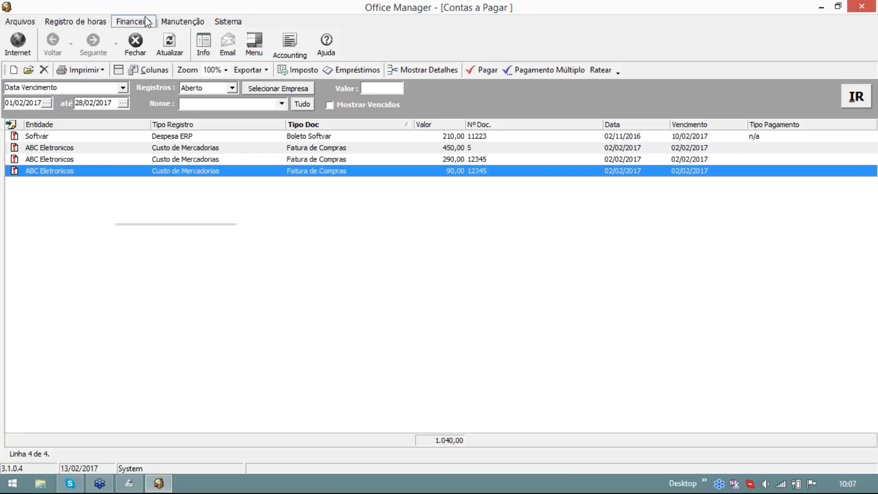
pyautogui.click(164, 113)
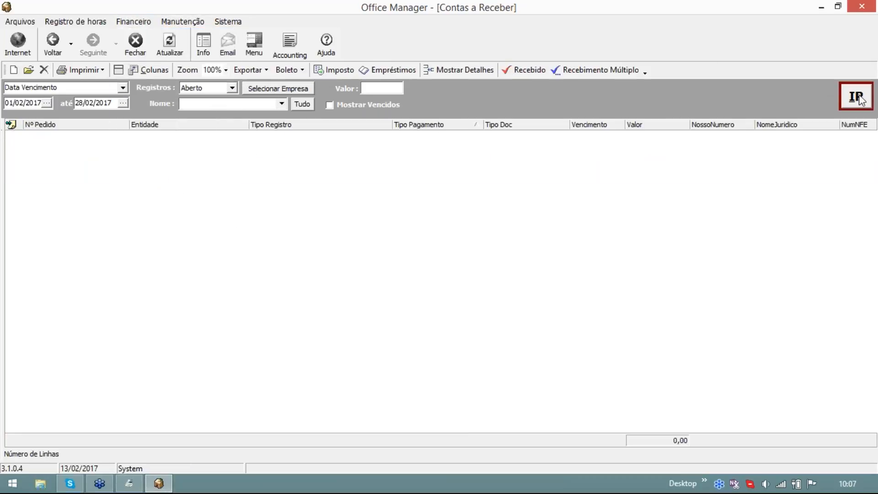
pyautogui.click(860, 98)
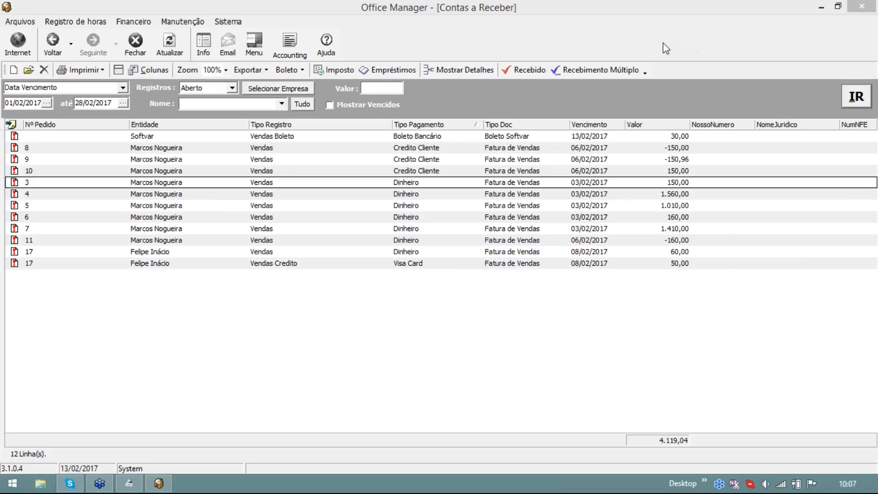
pyautogui.click(643, 130)
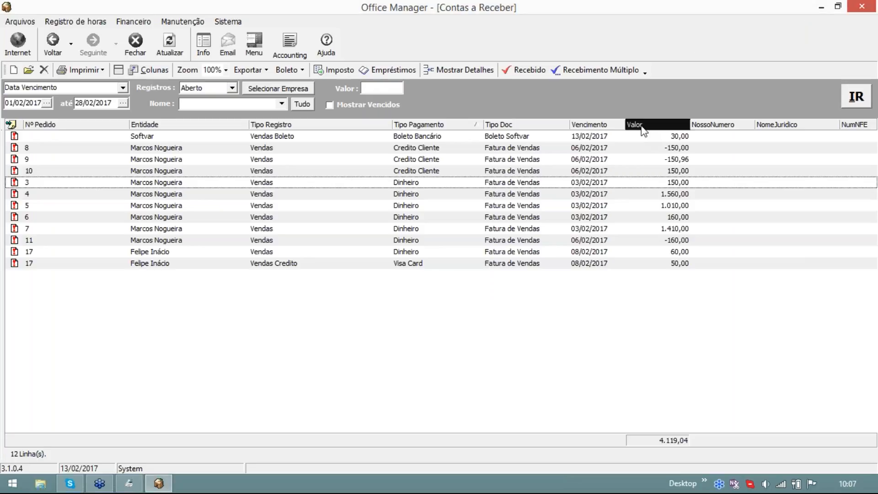
pyautogui.moveTo(643, 130); pyautogui.dragTo(487, 126)
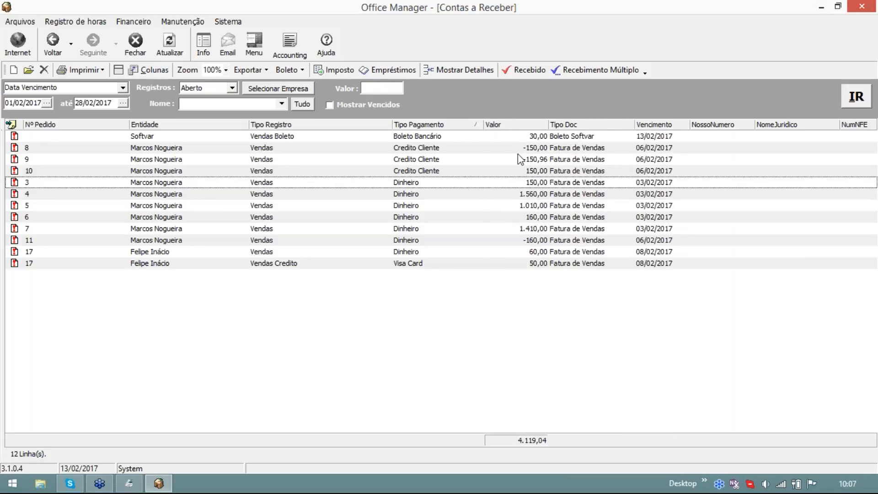
# Examine the amounts of the Credito Cliente and negative Dinheiro records in the accounts receivable list.
pyautogui.click(543, 242)
pyautogui.click(533, 159)
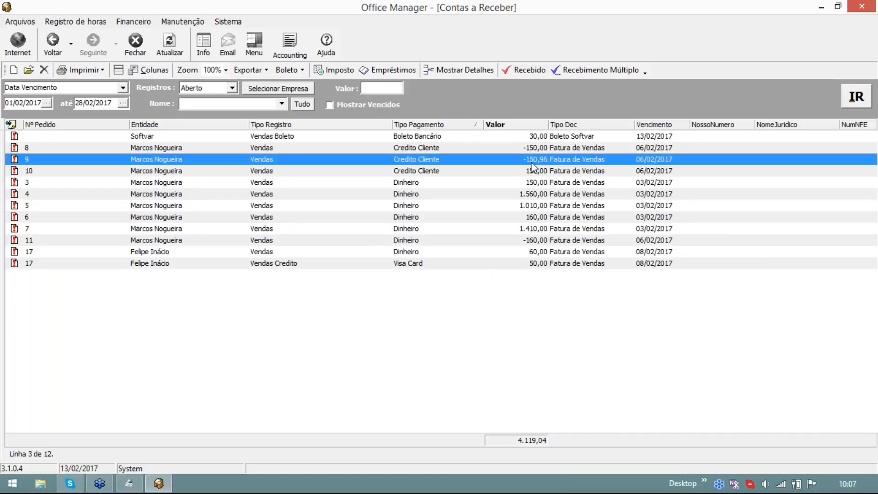
pyautogui.click(533, 148)
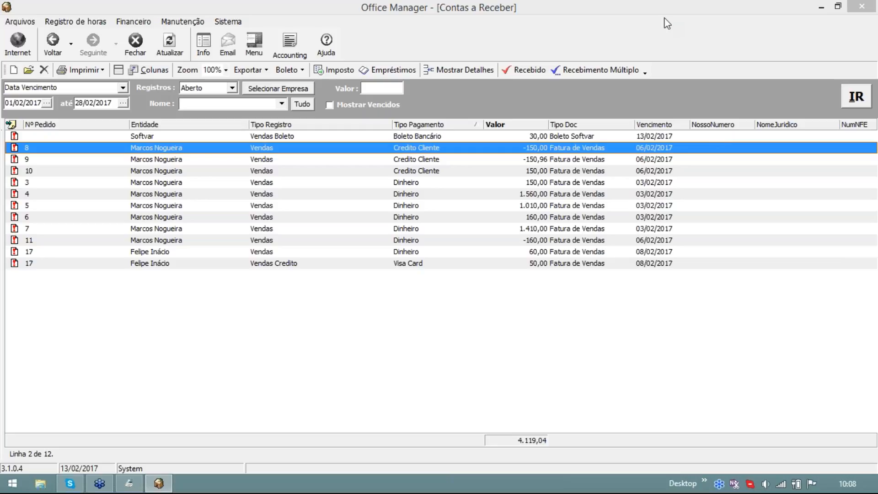
pyautogui.click(538, 172)
pyautogui.click(538, 172)
pyautogui.click(540, 145)
pyautogui.click(543, 174)
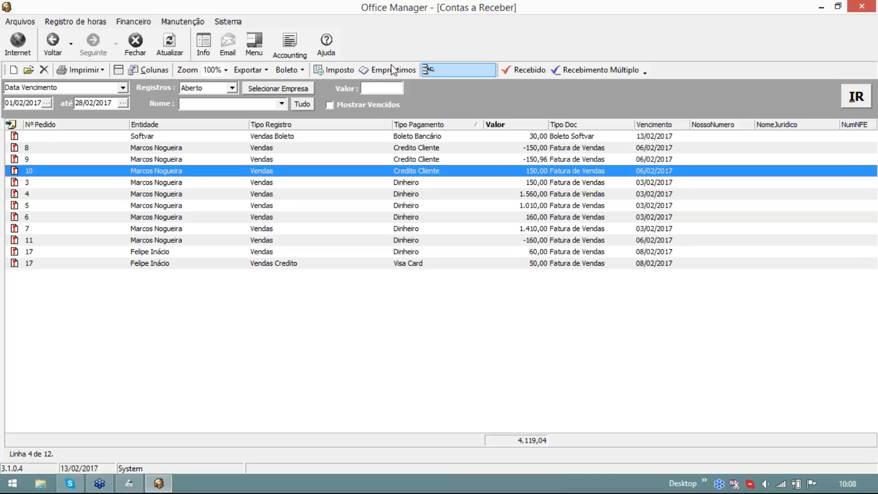
# Return to Contas a Pagar and review the listed purchase invoices.
pyautogui.click(133, 21)
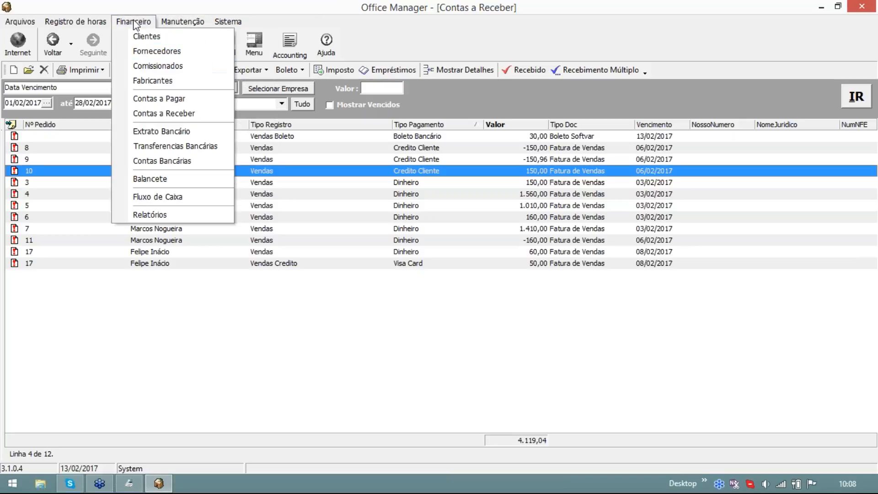
pyautogui.click(164, 96)
pyautogui.press('Up')
pyautogui.press('Up')
pyautogui.press('Down')
pyautogui.press('Down')
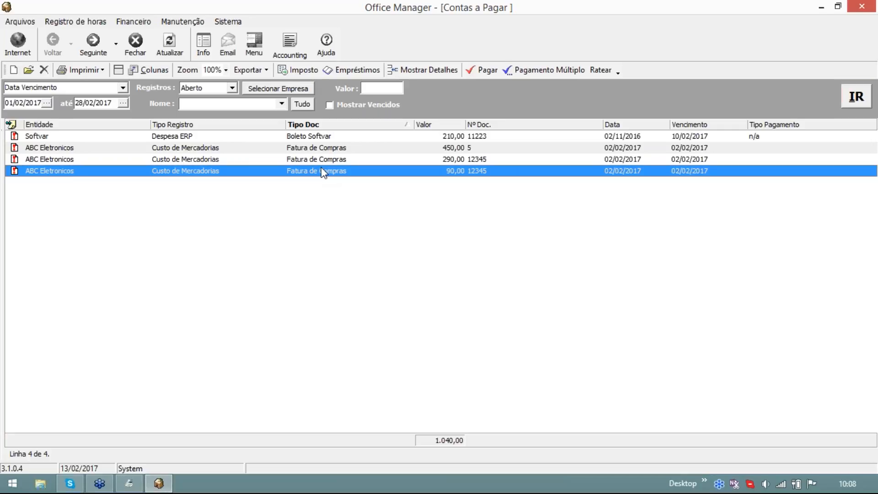
# Switch to MainRetail and open Ordem de Compras, entering the user password for the Softvar Ecommerce store.
pyautogui.click(130, 484)
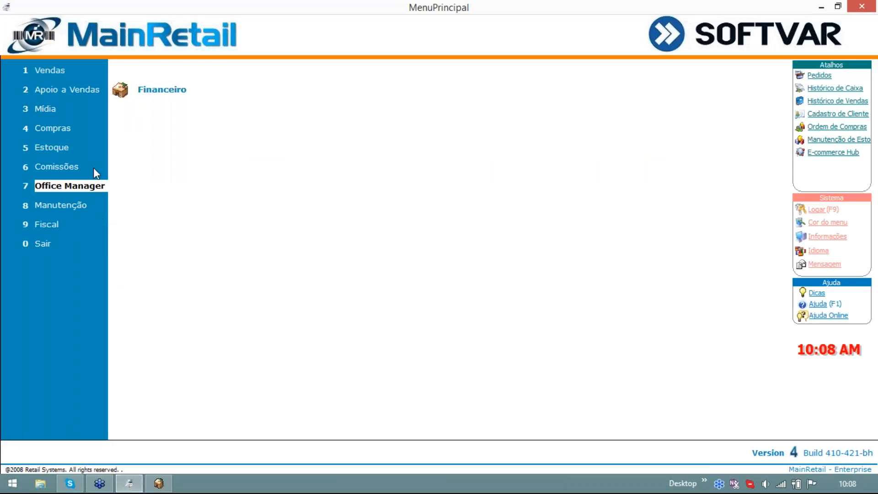
pyautogui.click(69, 128)
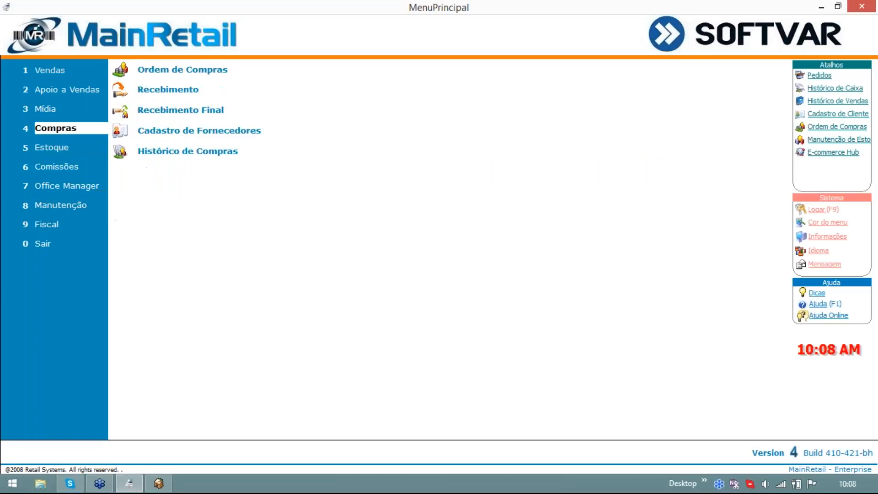
pyautogui.click(183, 74)
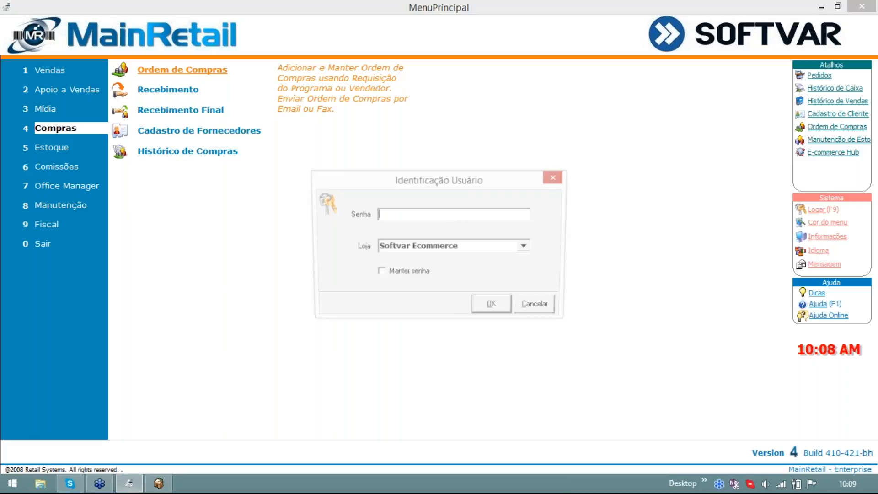
pyautogui.write('**')
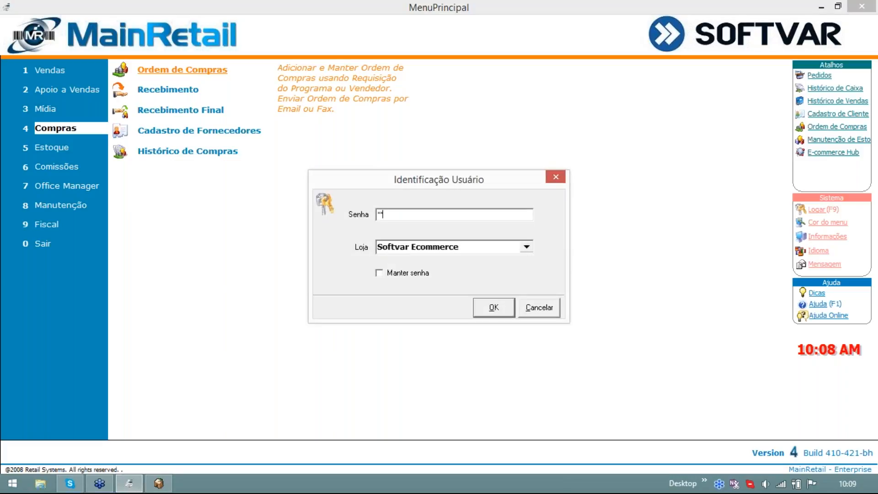
pyautogui.press('Return')
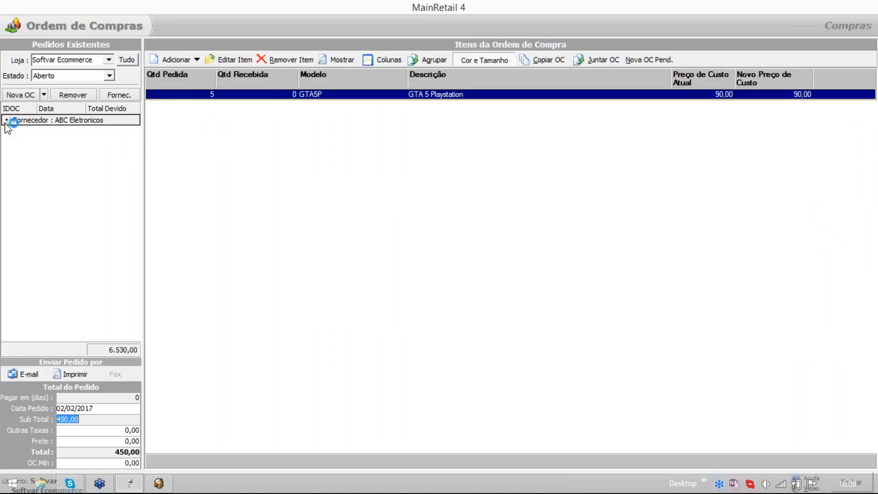
# Expand the ABC Eletronicos purchase orders, view the payment details of the 450,00 order and close them.
pyautogui.click(6, 120)
pyautogui.doubleClick(112, 131)
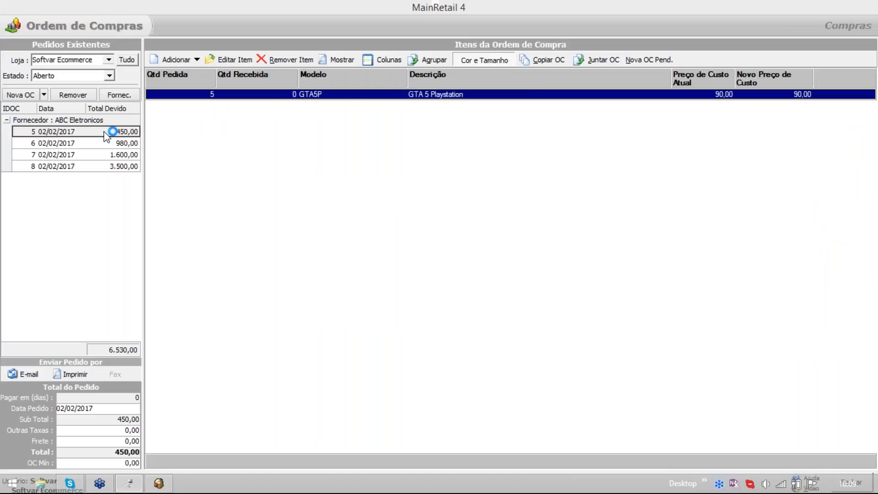
pyautogui.click(540, 83)
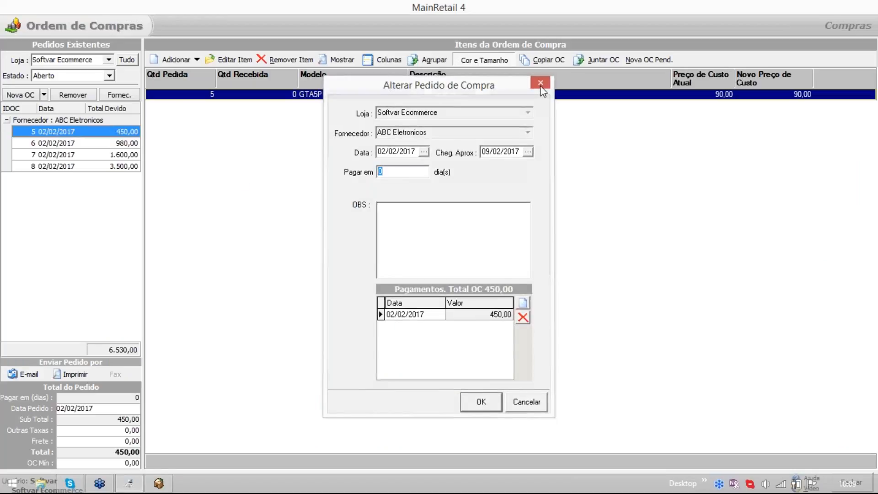
# Open the 980,00 ABC Eletronicos purchase order and add a payment of 980,00 dated 13/02/2017.
pyautogui.doubleClick(123, 145)
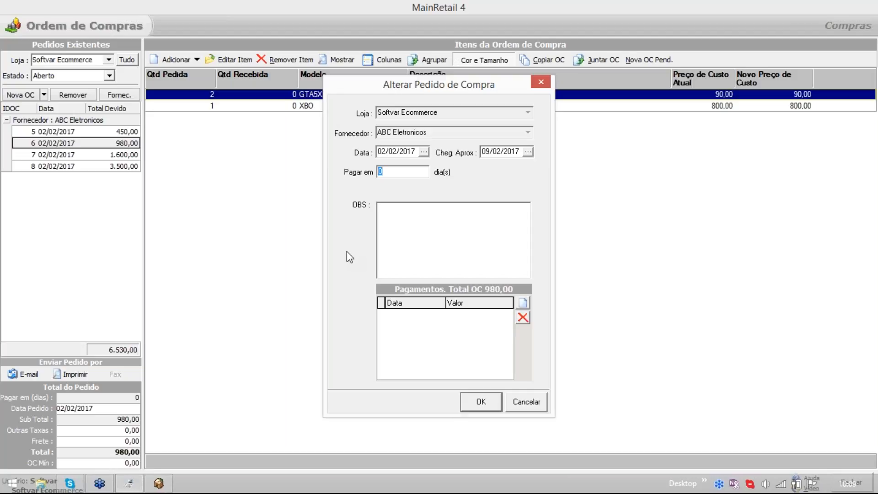
pyautogui.click(523, 305)
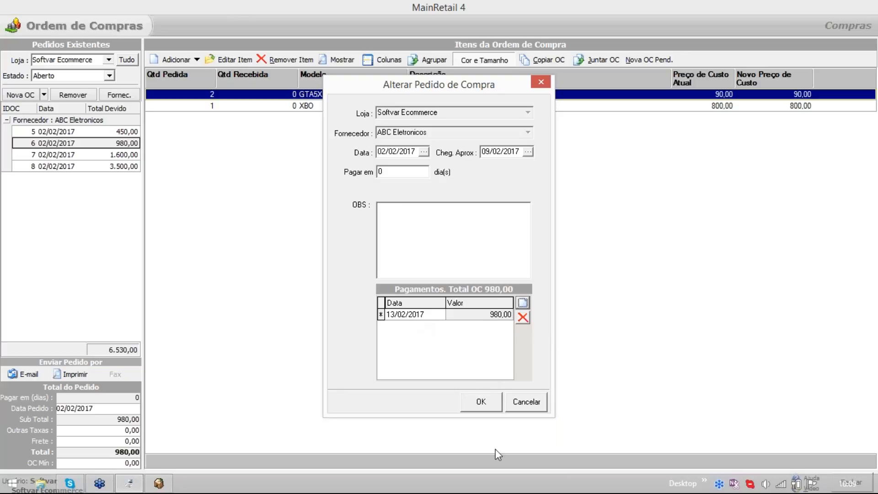
pyautogui.click(478, 405)
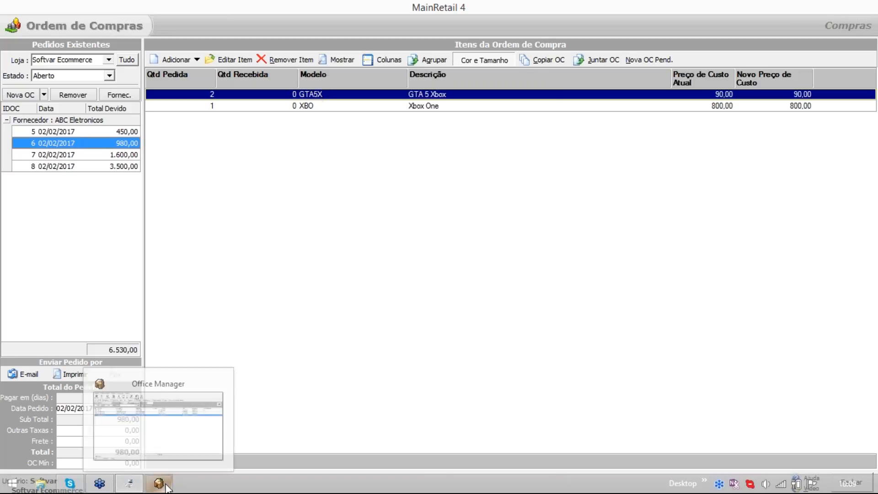
# Switch to Office Manager, refresh the Contas a Pagar list and examine the Softvar Despesa ERP record.
pyautogui.click(174, 416)
pyautogui.click(860, 105)
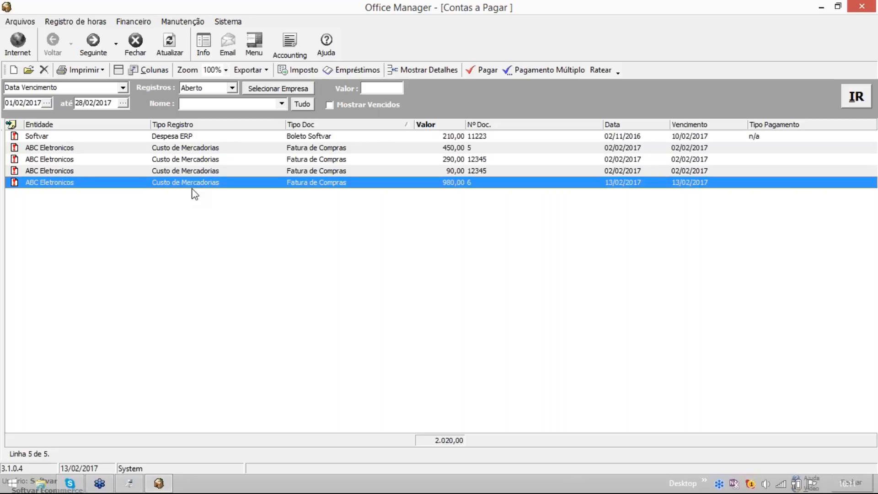
pyautogui.click(219, 137)
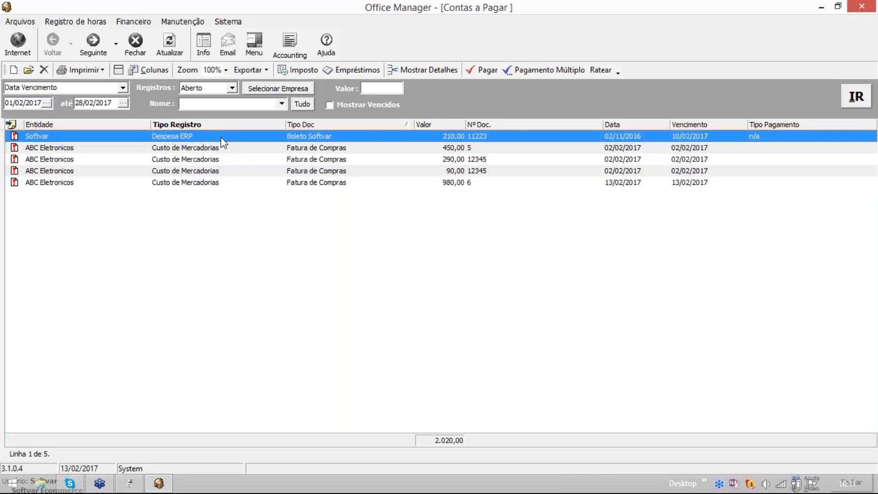
# Start a new Contas a Pagar record with 2.2.1 Aluguel as its Tipo Registro.
pyautogui.click(15, 72)
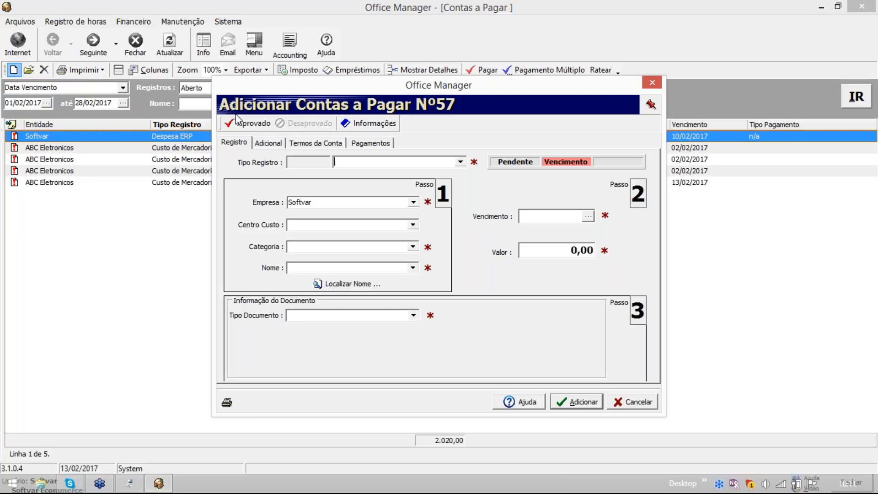
pyautogui.click(460, 164)
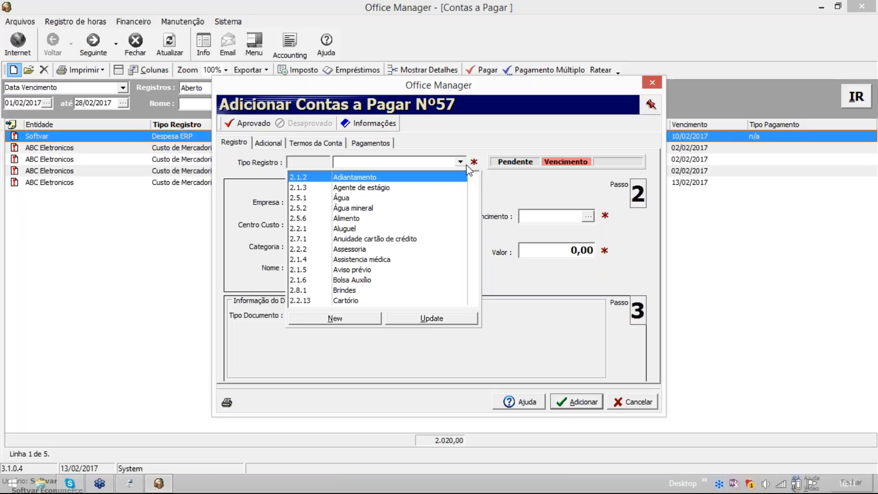
pyautogui.press('Down')
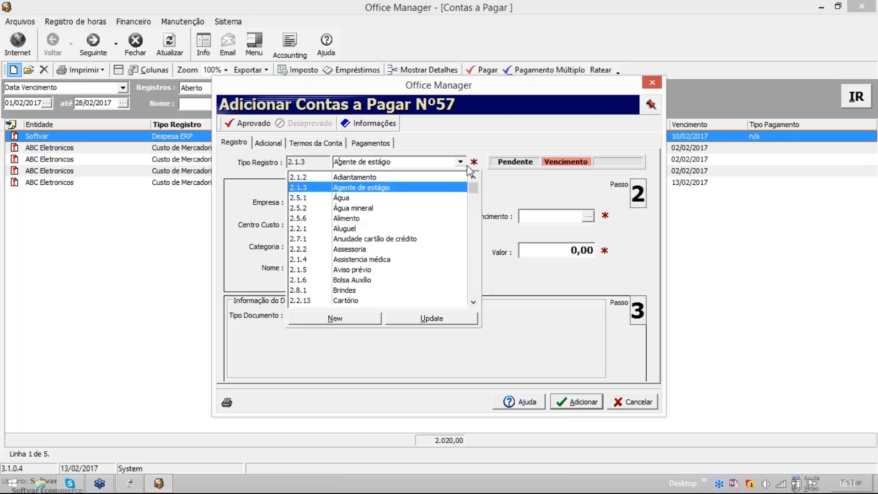
pyautogui.press('Down')
pyautogui.press('Down')
pyautogui.press('Down')
pyautogui.press('Down')
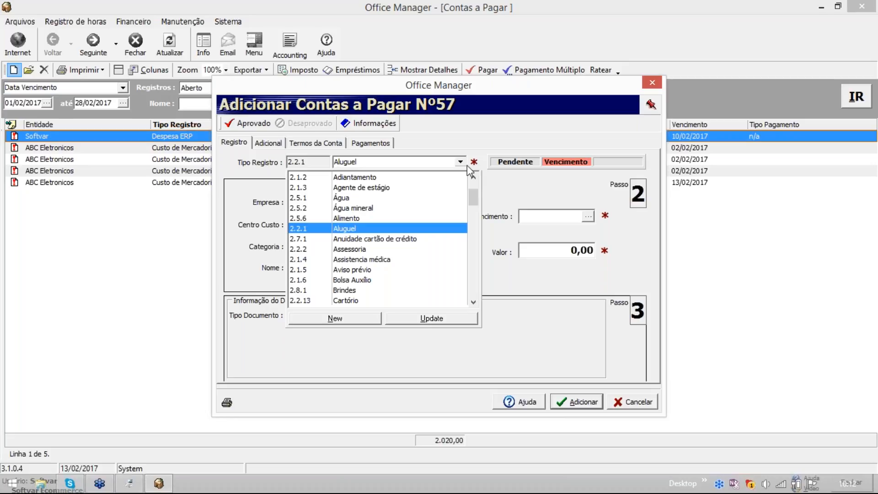
pyautogui.click(352, 229)
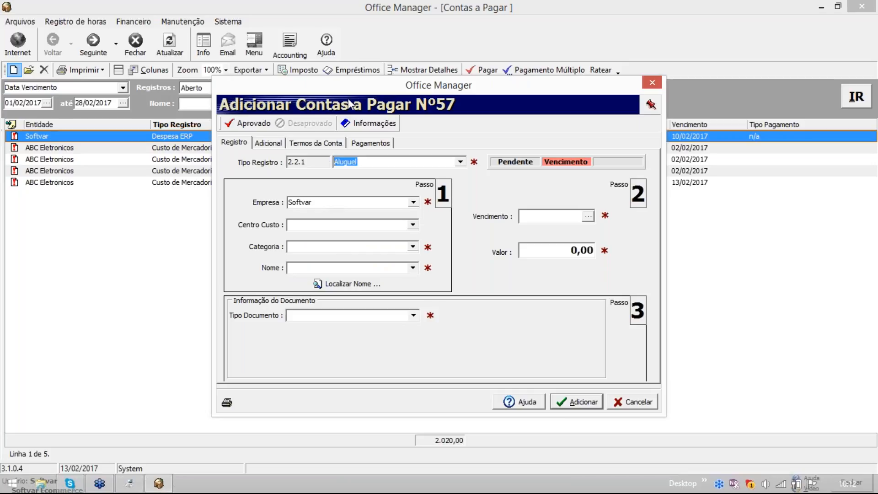
# Set the payable's Centro Custo to Todas as lojas and its Categoria to Fornecedores.
pyautogui.moveTo(350, 86); pyautogui.dragTo(349, 42)
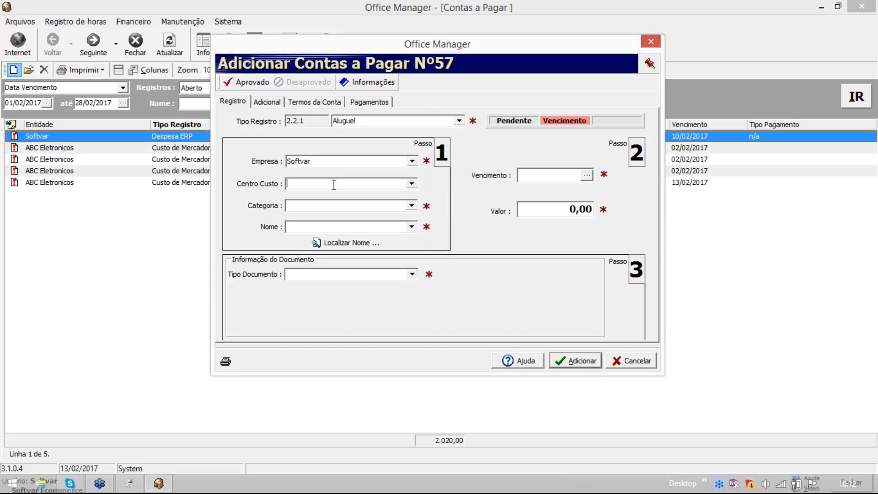
pyautogui.click(334, 184)
pyautogui.click(412, 184)
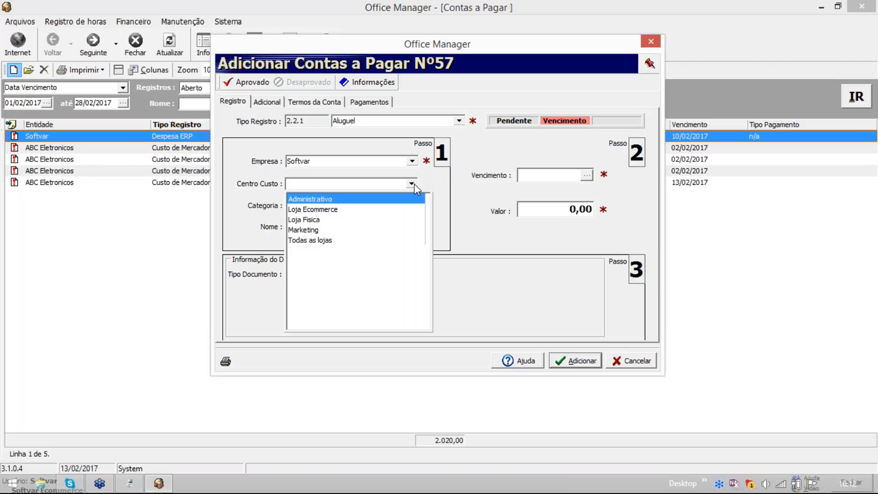
pyautogui.click(290, 240)
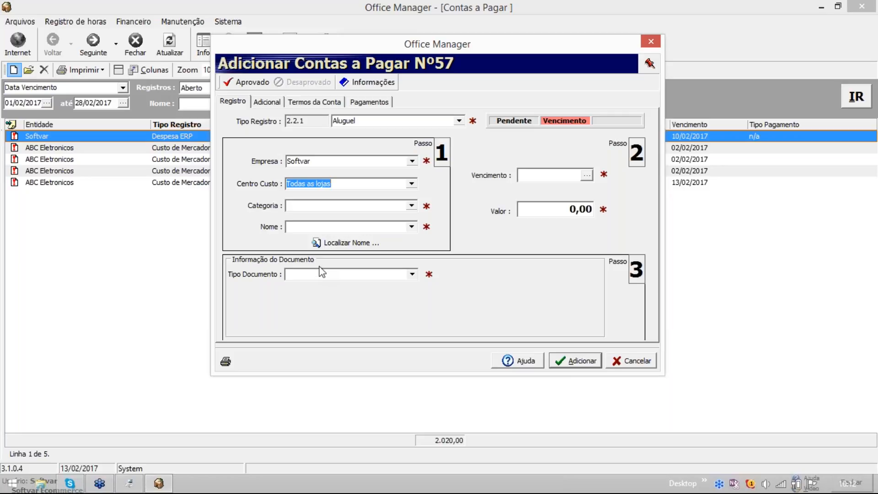
pyautogui.click(412, 207)
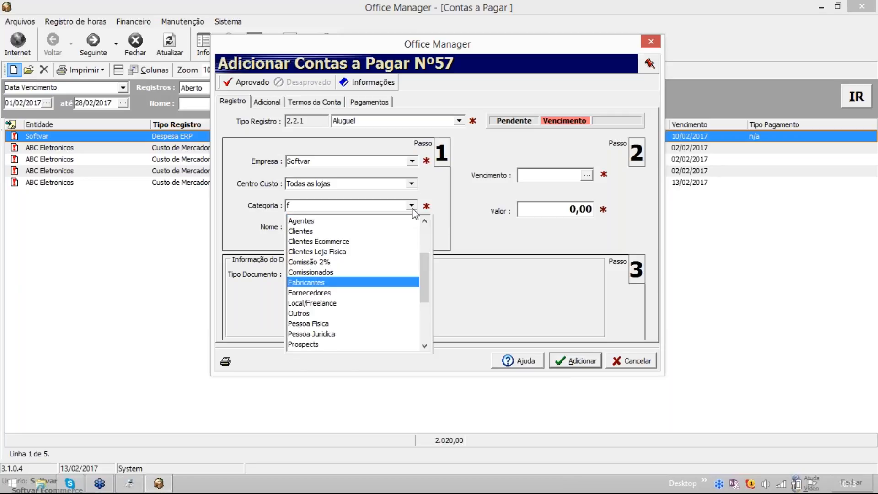
pyautogui.moveTo(363, 205); pyautogui.dragTo(231, 208)
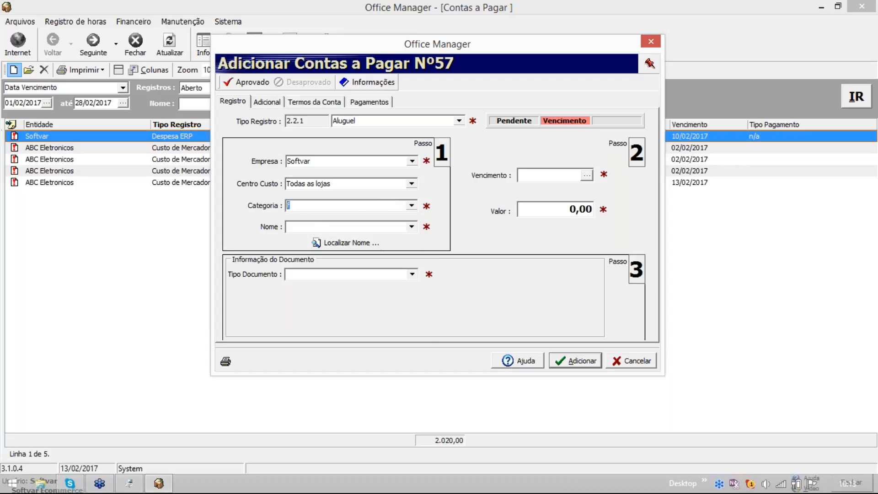
pyautogui.hotkey('alt', 'Down')
pyautogui.press('Return')
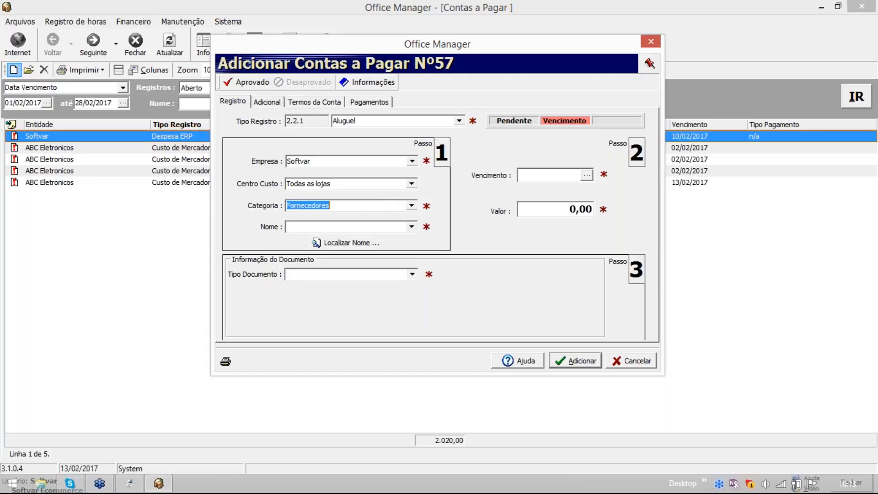
# Register a new supplier company named Administradora from the Nome field and use it for the payable.
pyautogui.click(411, 227)
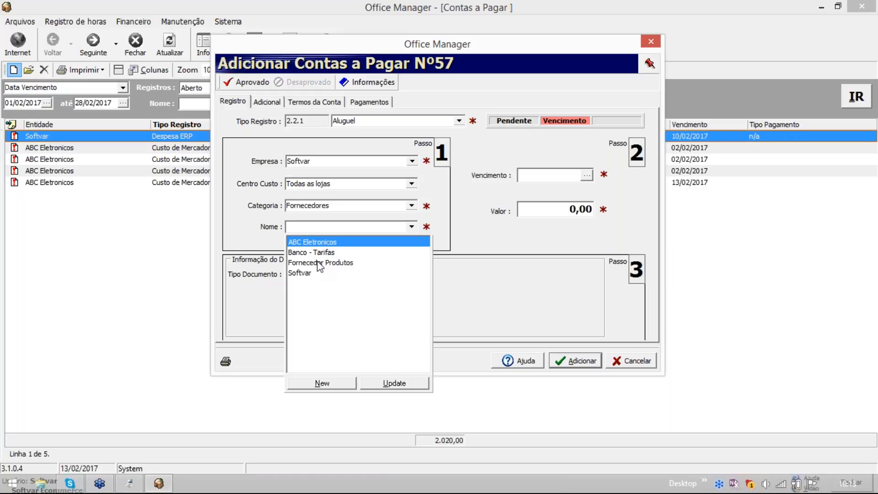
pyautogui.click(352, 45)
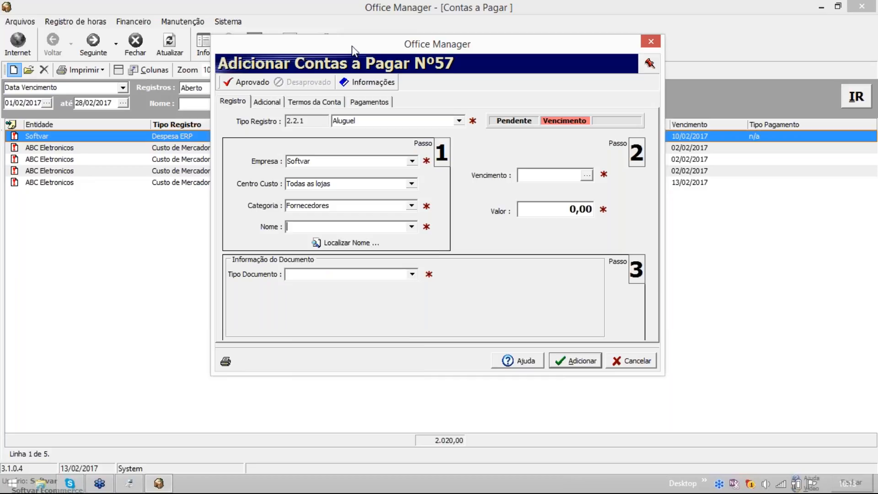
pyautogui.moveTo(352, 46); pyautogui.dragTo(384, 35)
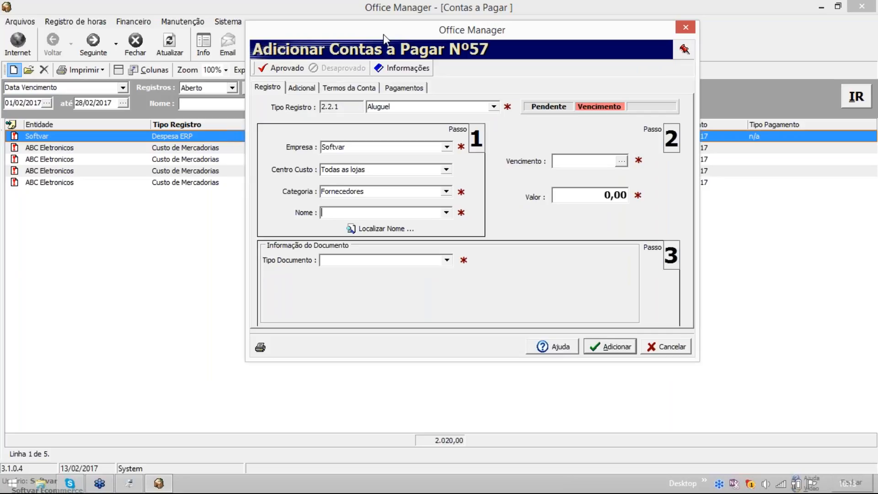
pyautogui.hotkey('alt', 'Down')
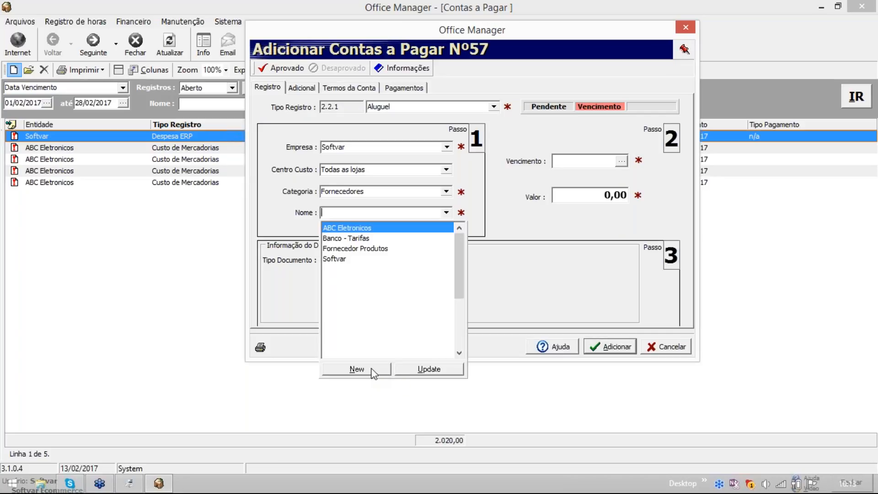
pyautogui.click(372, 369)
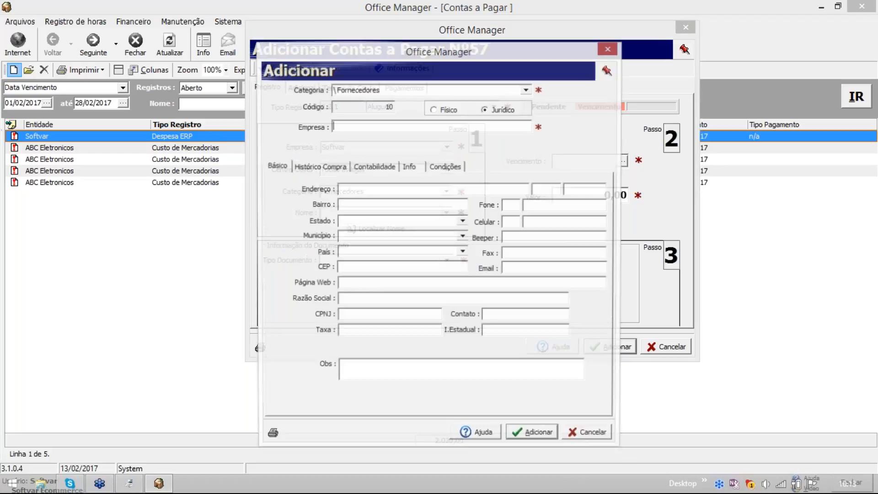
pyautogui.write('Administradora')
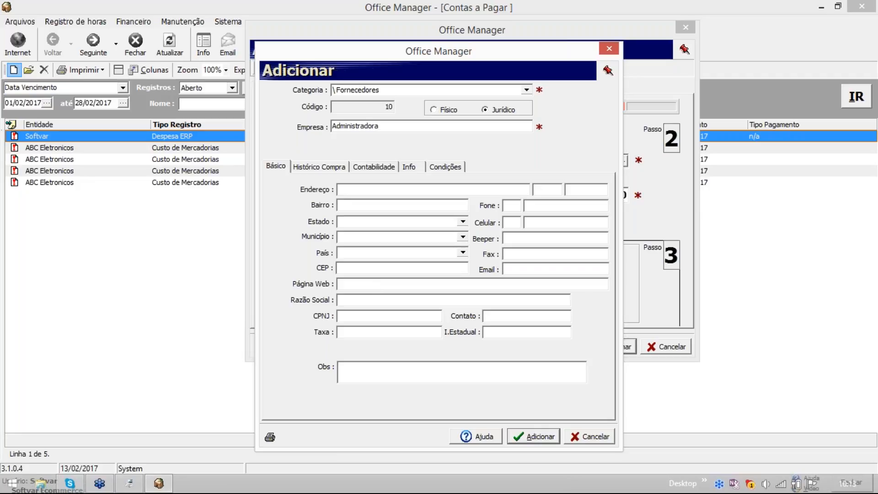
pyautogui.moveTo(396, 131); pyautogui.dragTo(314, 141)
pyautogui.click(534, 437)
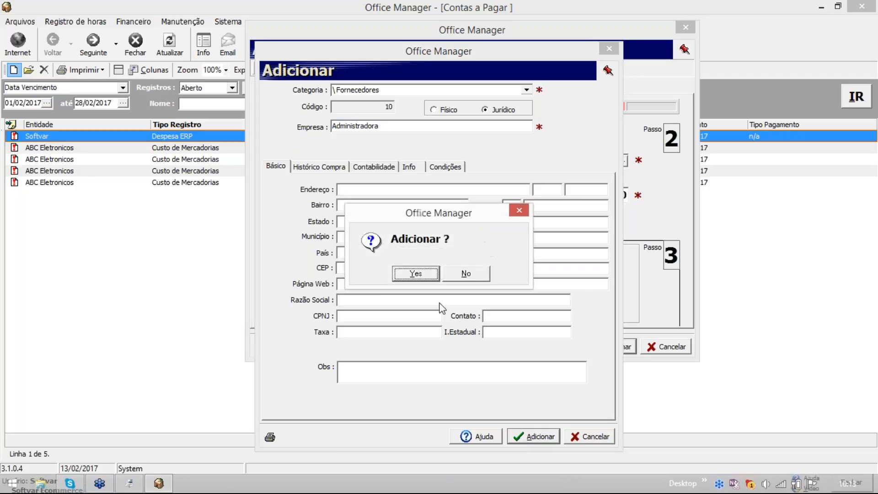
pyautogui.click(430, 274)
pyautogui.moveTo(374, 212); pyautogui.dragTo(324, 212)
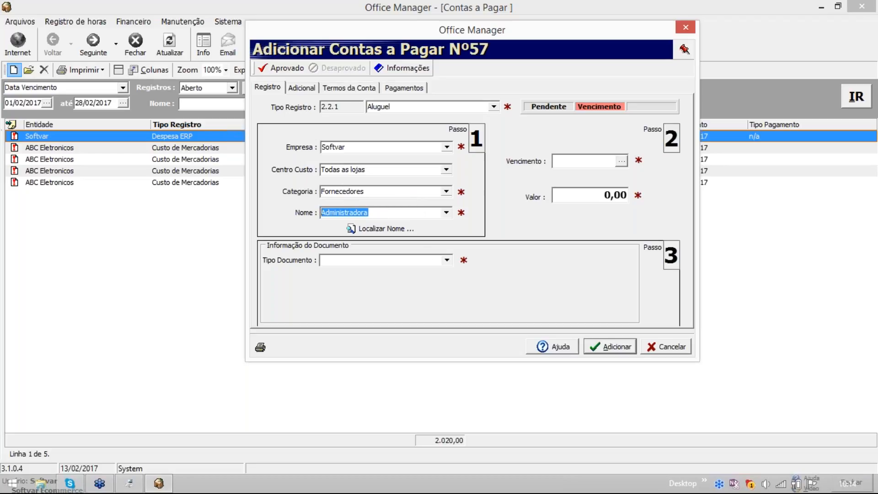
# Create a new document type with Boleto Aluguel as both ID and description and use it for the payable.
pyautogui.click(447, 260)
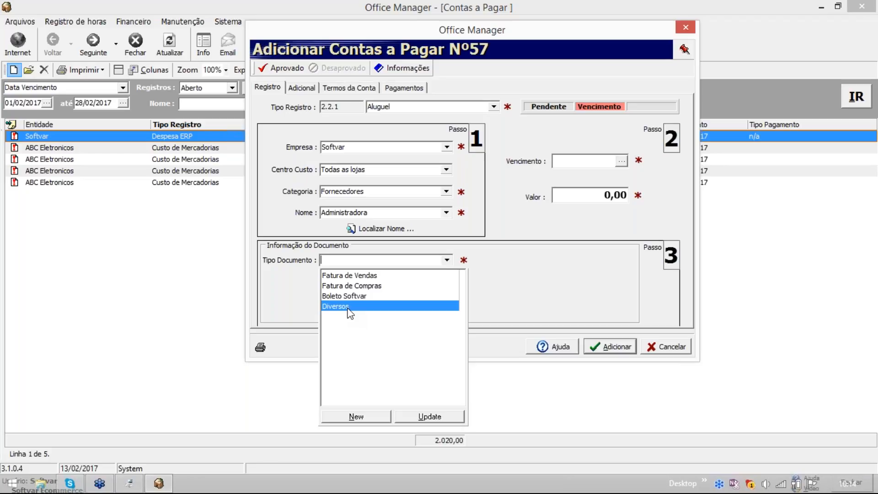
pyautogui.click(382, 417)
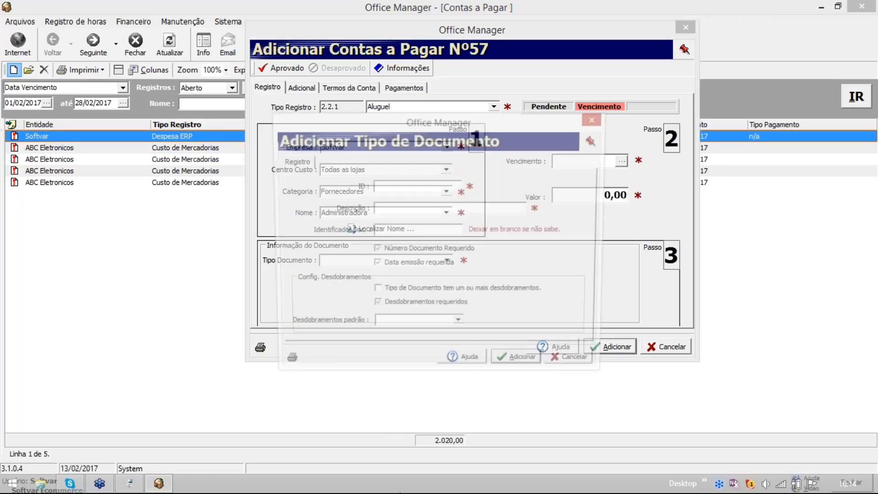
pyautogui.write('Boleto Aluguel')
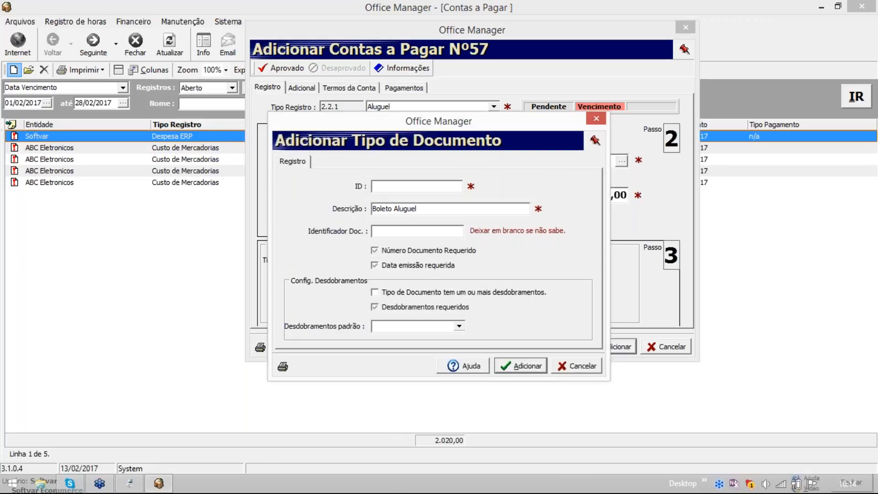
pyautogui.hotkey('ctrl', 'shift', 'Left')
pyautogui.hotkey('ctrl', 'shift', 'Left')
pyautogui.hotkey('ctrl', 'c')
pyautogui.click(441, 187)
pyautogui.hotkey('ctrl', 'v')
pyautogui.hotkey('ctrl', 'shift', 'Left')
pyautogui.hotkey('ctrl', 'shift', 'Left')
pyautogui.press('Tab')
pyautogui.click(529, 368)
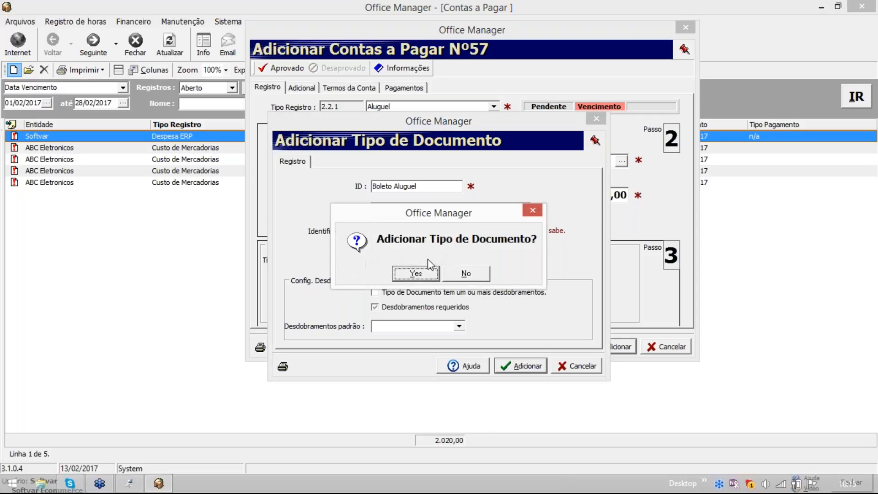
pyautogui.click(426, 273)
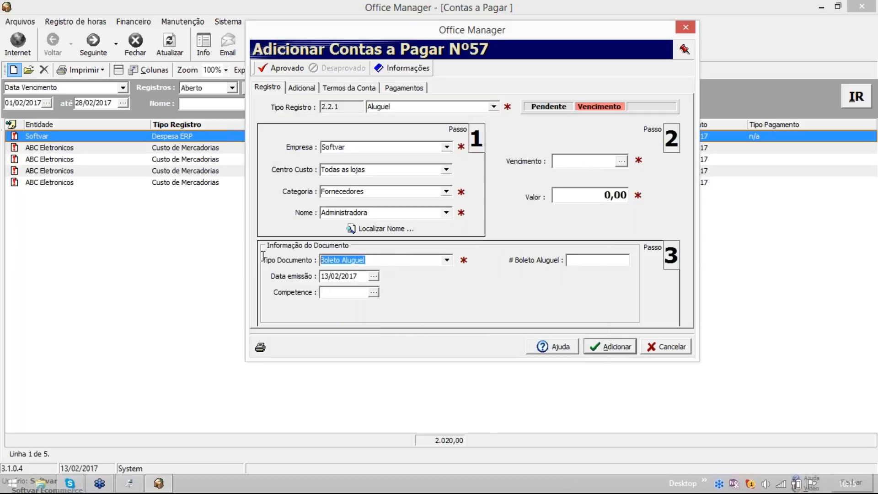
# Enter 000123 as the Boleto Aluguel number of the payable.
pyautogui.click(601, 264)
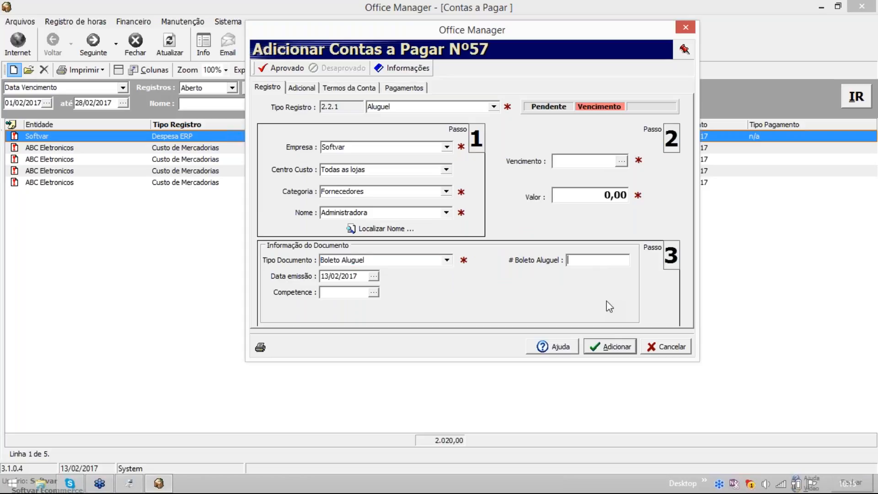
pyautogui.write('000123')
pyautogui.moveTo(341, 276); pyautogui.dragTo(307, 277)
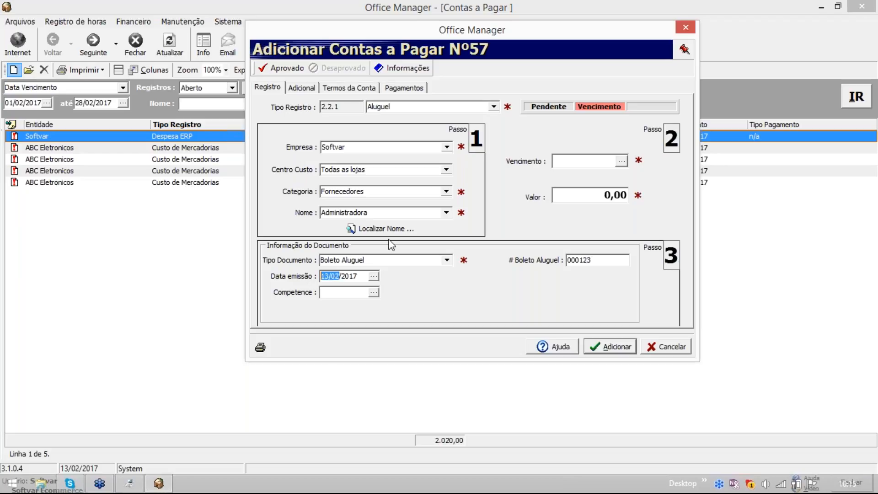
pyautogui.moveTo(321, 33); pyautogui.dragTo(316, 29)
# Set the payable's Competence date to 02/01/2017.
pyautogui.click(361, 288)
pyautogui.click(364, 286)
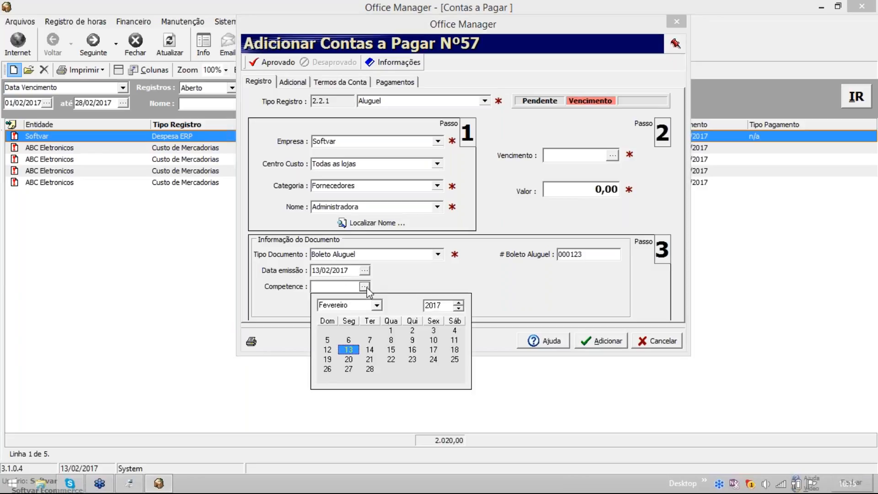
pyautogui.click(376, 306)
pyautogui.click(378, 318)
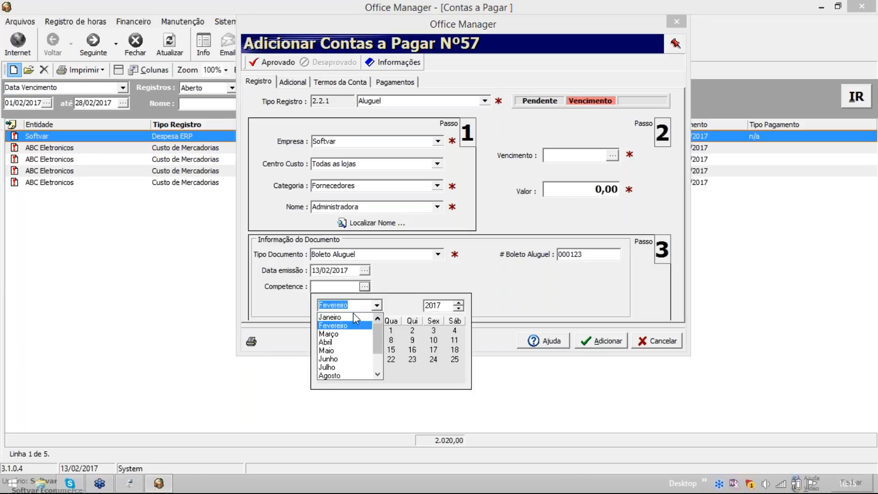
pyautogui.click(347, 317)
pyautogui.click(349, 331)
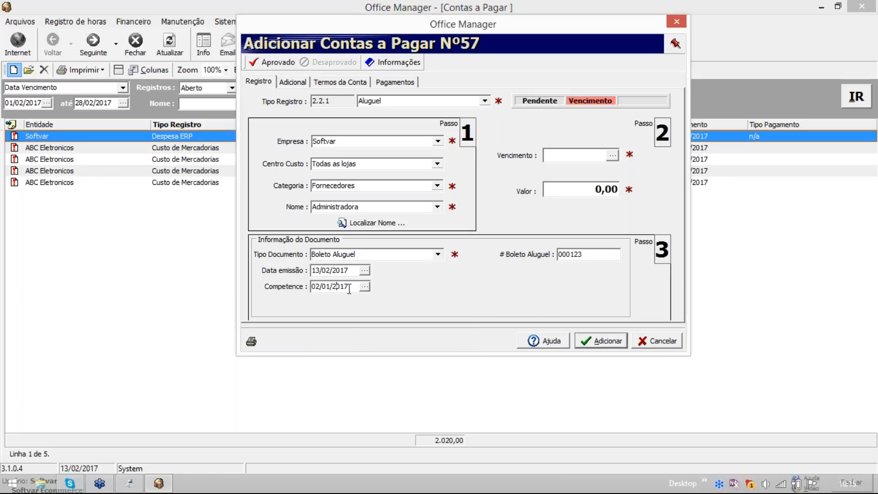
pyautogui.moveTo(358, 287); pyautogui.dragTo(331, 287)
pyautogui.moveTo(355, 286); pyautogui.dragTo(308, 288)
# Set the rent payable's due date to 15/02/2017 and its value to 200.
pyautogui.click(612, 156)
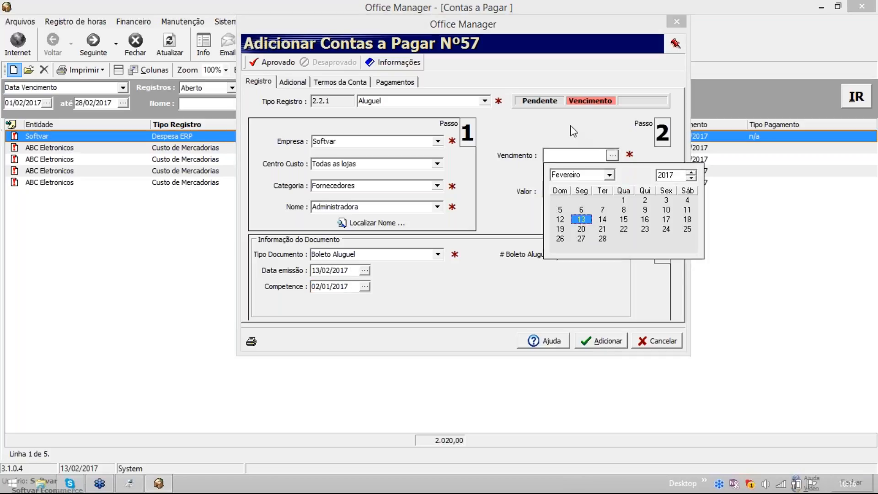
pyautogui.click(623, 219)
pyautogui.click(574, 193)
pyautogui.doubleClick(590, 192)
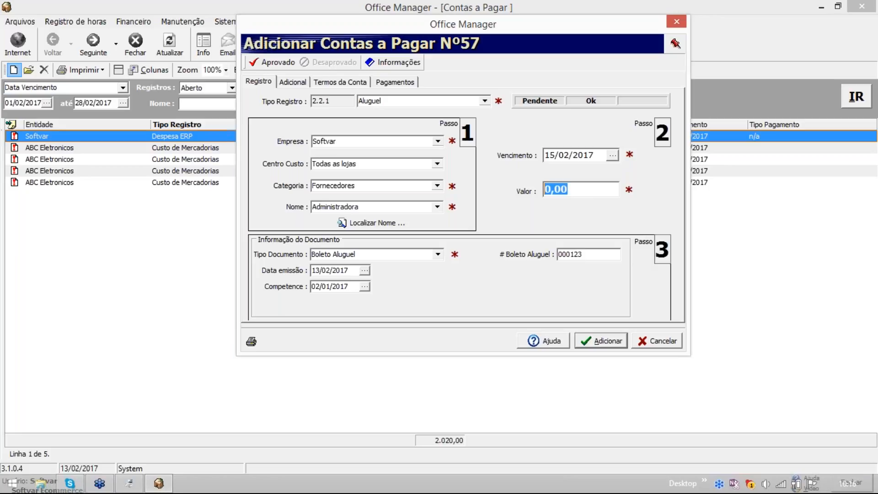
pyautogui.write('200')
# Make the payable recur at regular intervals, monthly, 12 times.
pyautogui.click(293, 82)
pyautogui.moveTo(338, 30); pyautogui.dragTo(353, 23)
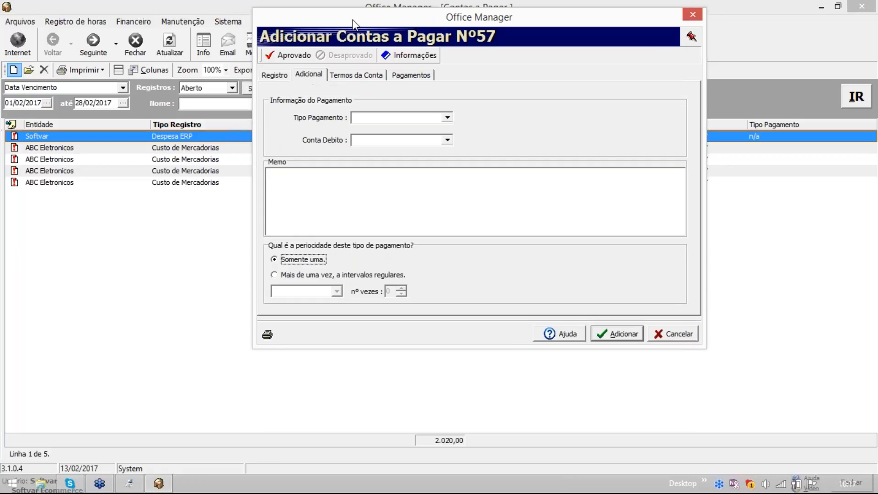
pyautogui.click(313, 275)
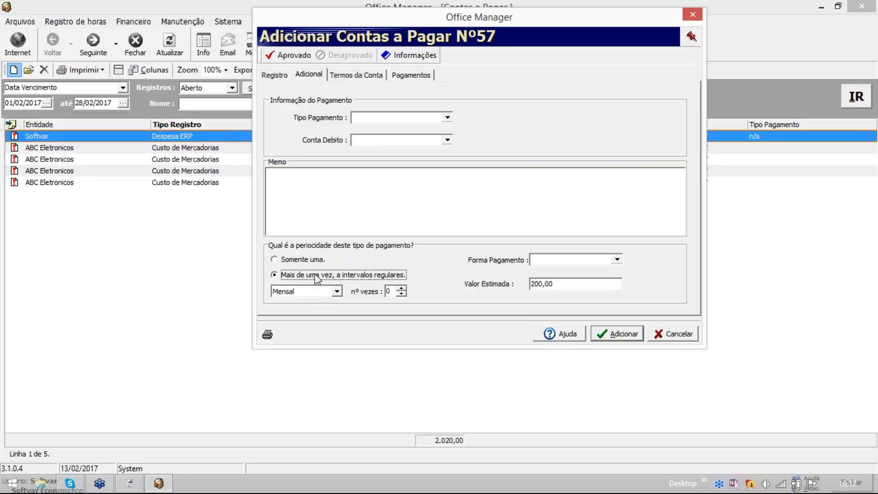
pyautogui.click(311, 292)
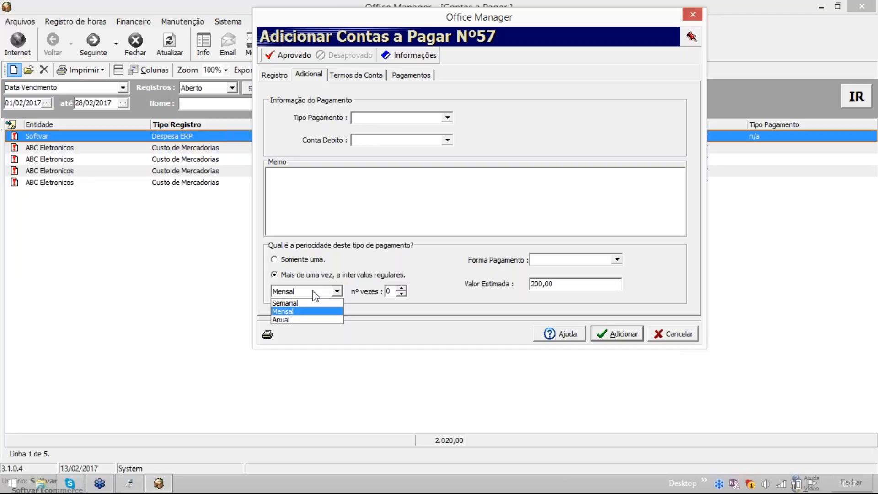
pyautogui.click(313, 291)
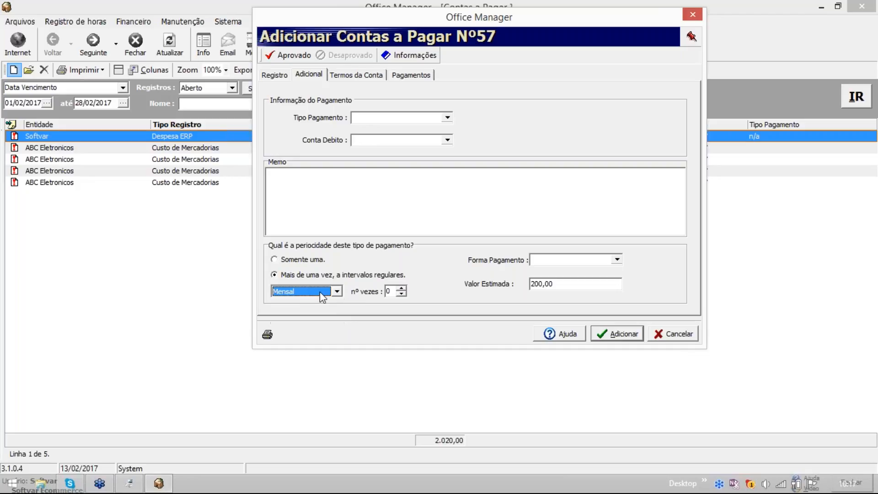
pyautogui.click(401, 289)
pyautogui.click(402, 289)
pyautogui.click(401, 288)
pyautogui.moveTo(402, 288); pyautogui.dragTo(401, 288)
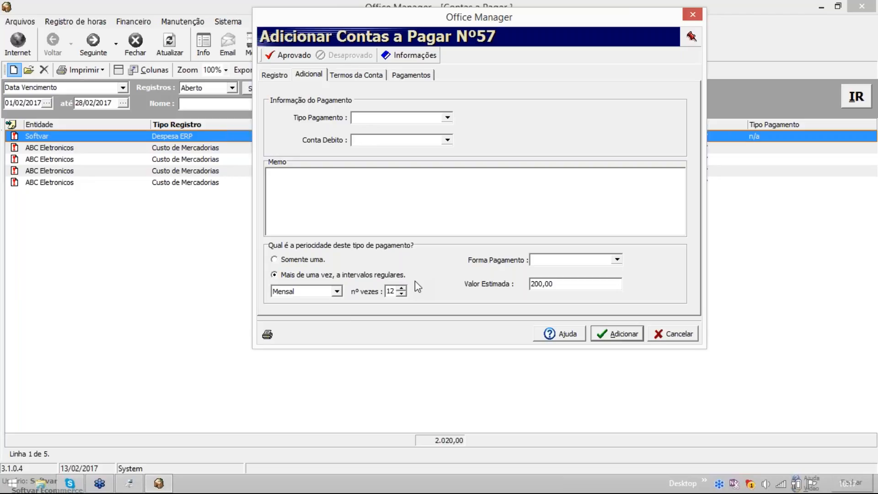
# Choose Transferência bancária as the payment method for the recurring instalments.
pyautogui.press('Tab')
pyautogui.press('Tab')
pyautogui.hotkey('shift', 'Tab')
pyautogui.write('t')
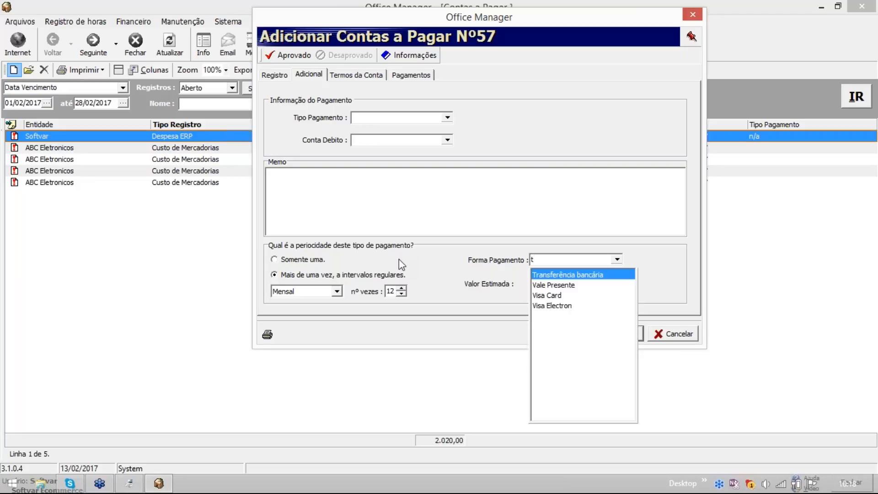
pyautogui.click(587, 276)
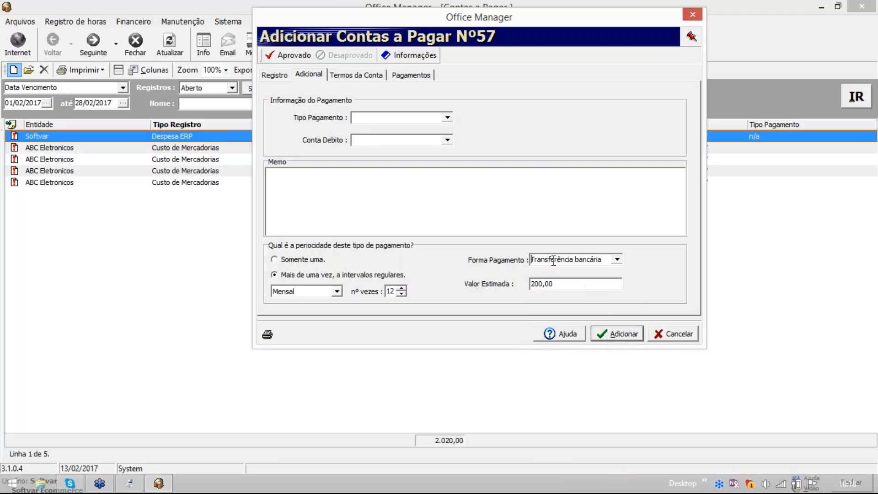
pyautogui.moveTo(607, 261); pyautogui.dragTo(489, 258)
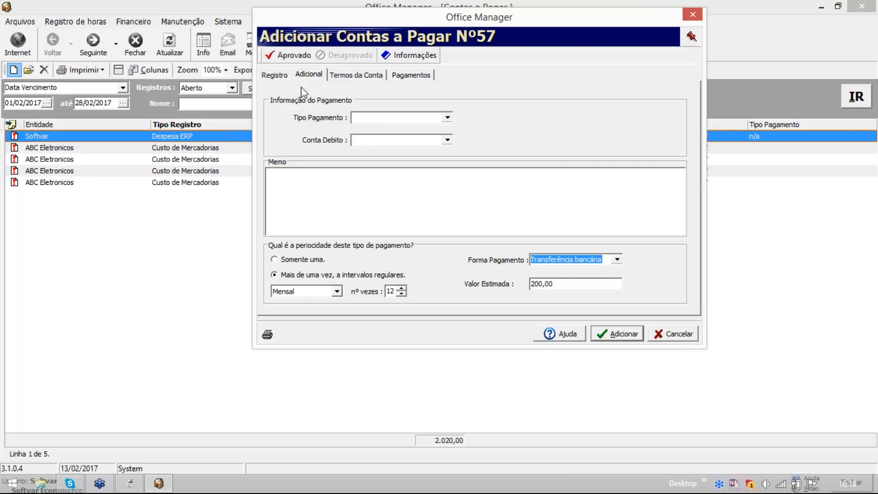
# Check the payable's main registration data and add it to the accounts payable, confirming the addition.
pyautogui.click(277, 76)
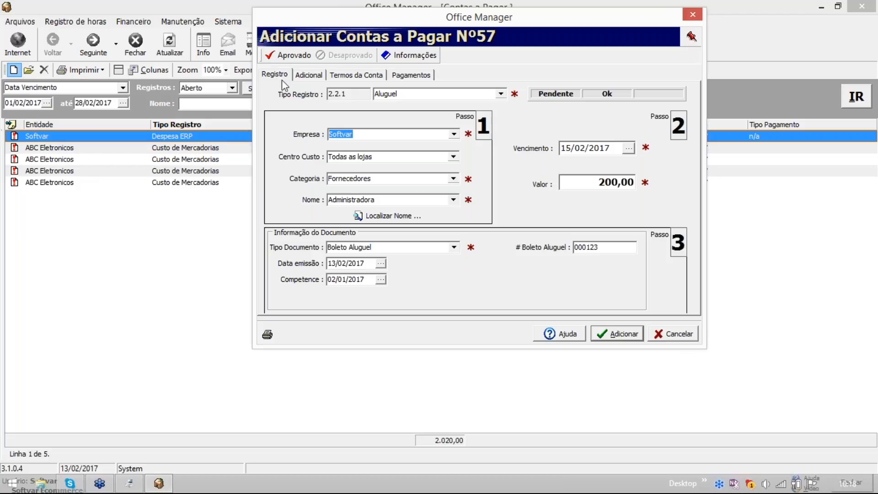
pyautogui.click(309, 76)
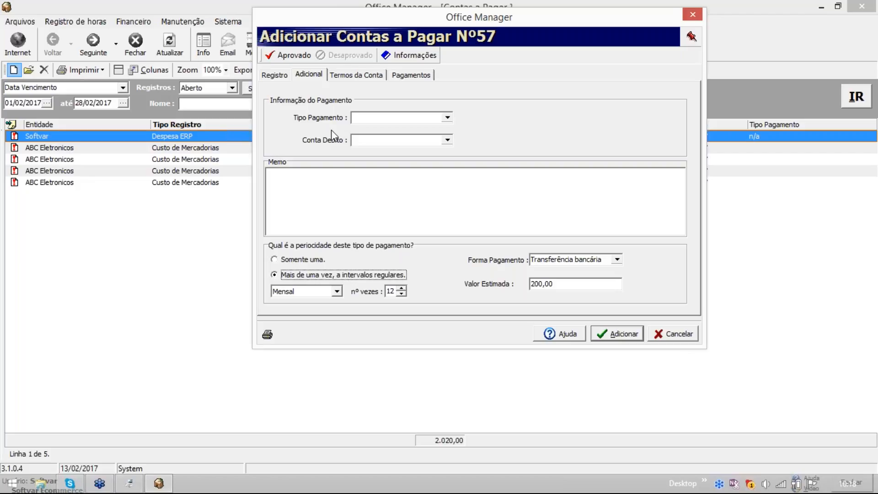
pyautogui.click(610, 335)
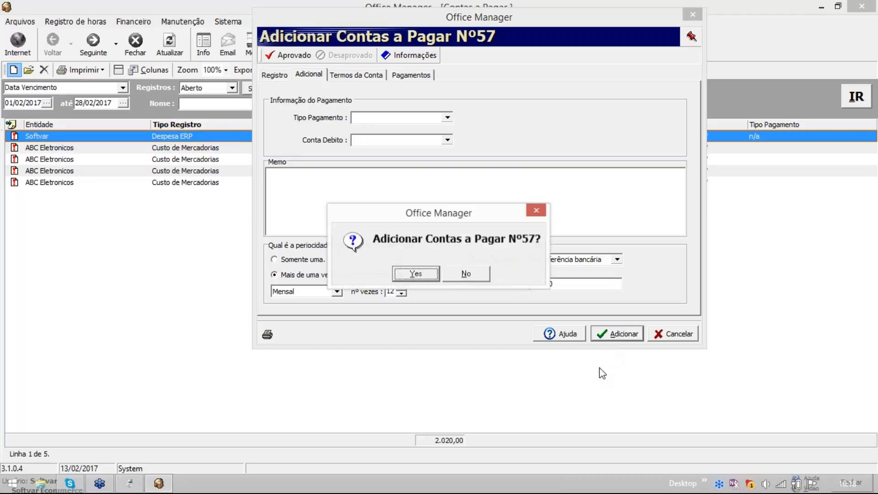
pyautogui.click(422, 272)
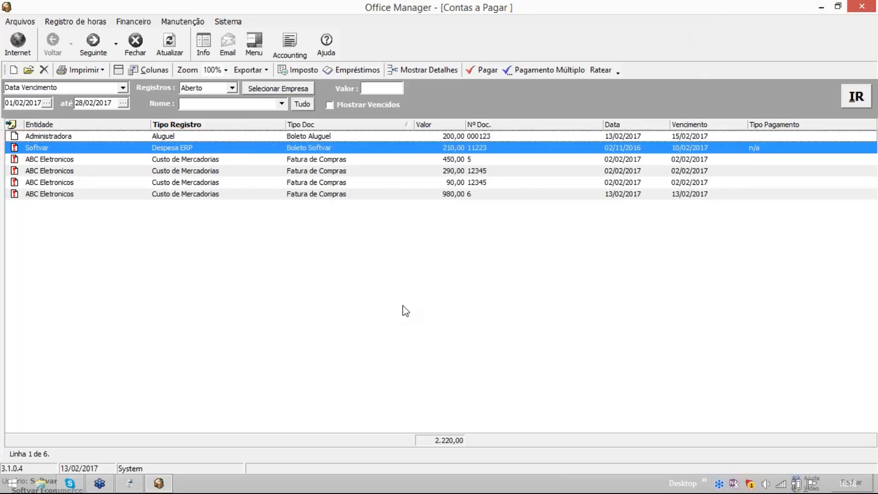
# Extend the due-date filter of the accounts payable list to 28/05/2017 and reload the list.
pyautogui.click(315, 136)
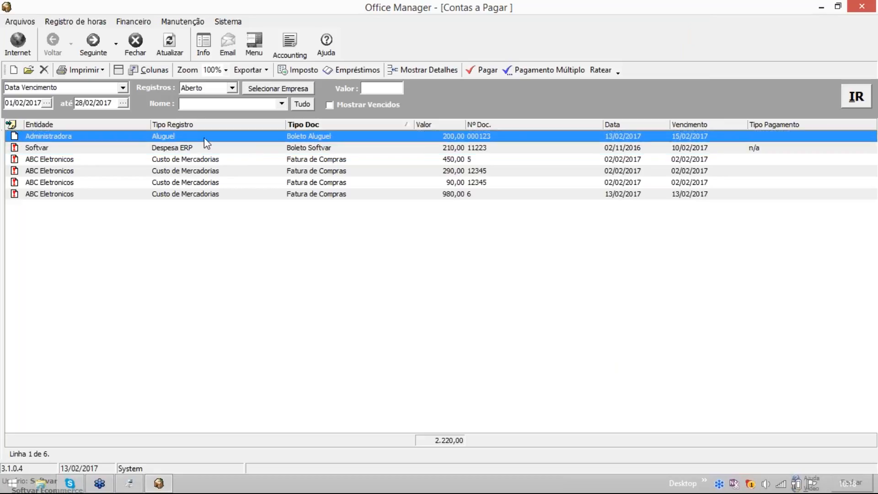
pyautogui.click(123, 103)
pyautogui.click(139, 121)
pyautogui.click(116, 157)
pyautogui.click(97, 185)
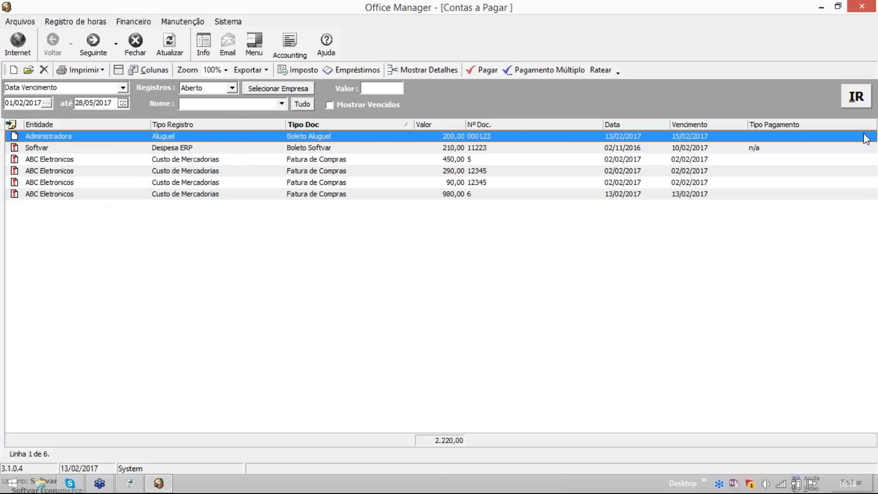
pyautogui.click(857, 97)
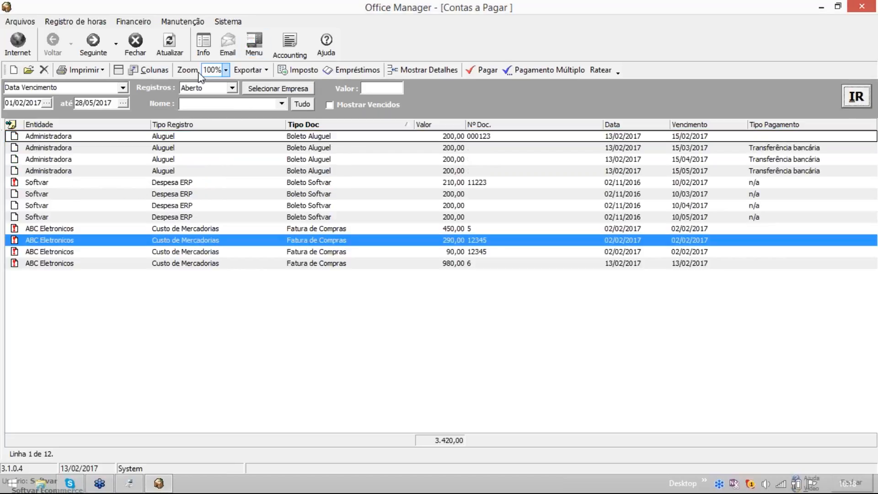
# Examine the recurring Administradora rent entries and their document numbers in the list.
pyautogui.click(175, 171)
pyautogui.click(175, 159)
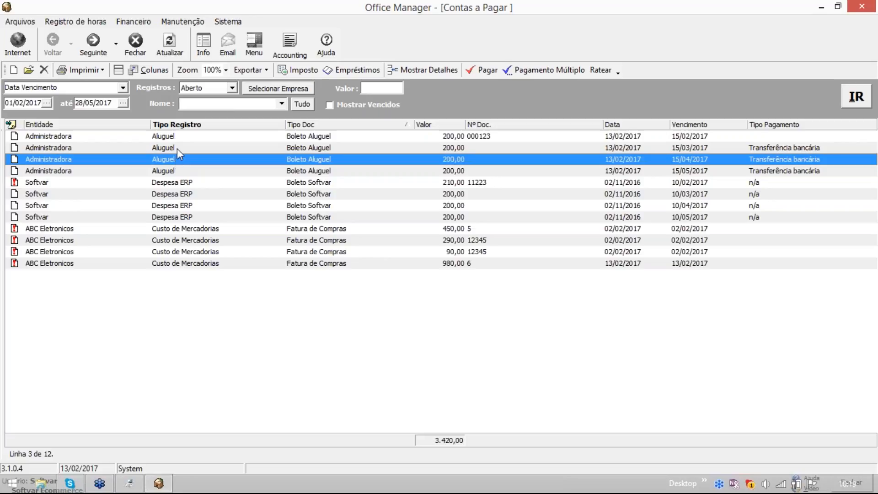
pyautogui.click(179, 150)
pyautogui.click(217, 139)
pyautogui.click(472, 147)
pyautogui.click(469, 159)
pyautogui.click(476, 170)
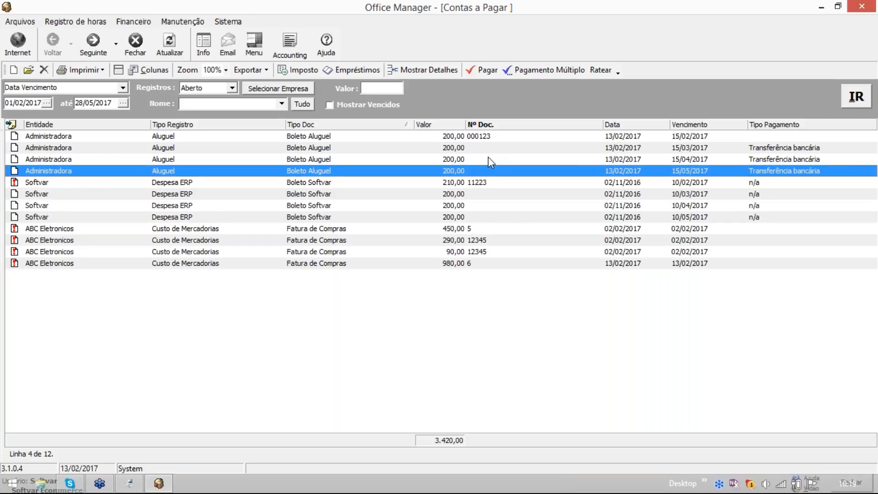
# Open the rent payable due 15/03/2017, check its Boleto Aluguel number field, and close it without saving.
pyautogui.click(471, 148)
pyautogui.doubleClick(453, 148)
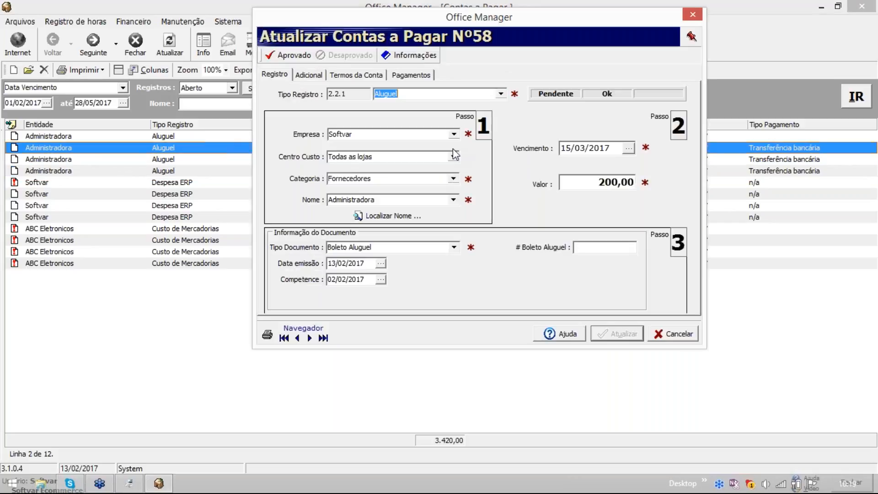
pyautogui.click(597, 244)
pyautogui.click(659, 337)
pyautogui.click(490, 136)
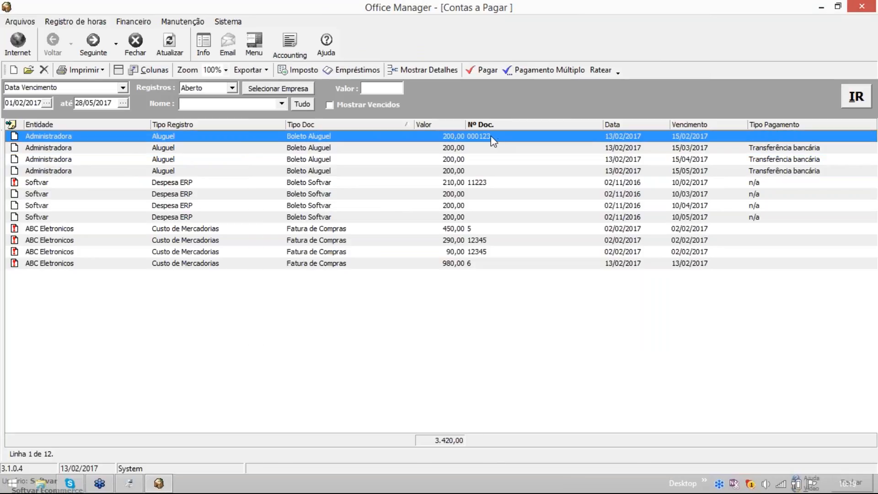
# Reopen the rent payable due 15/03/2017 and review its boleto number, payment type and memo fields.
pyautogui.doubleClick(490, 148)
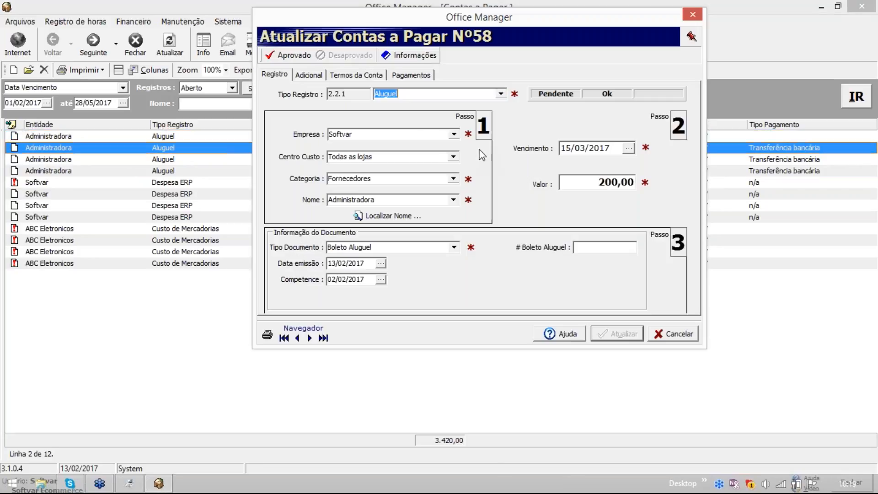
pyautogui.click(604, 249)
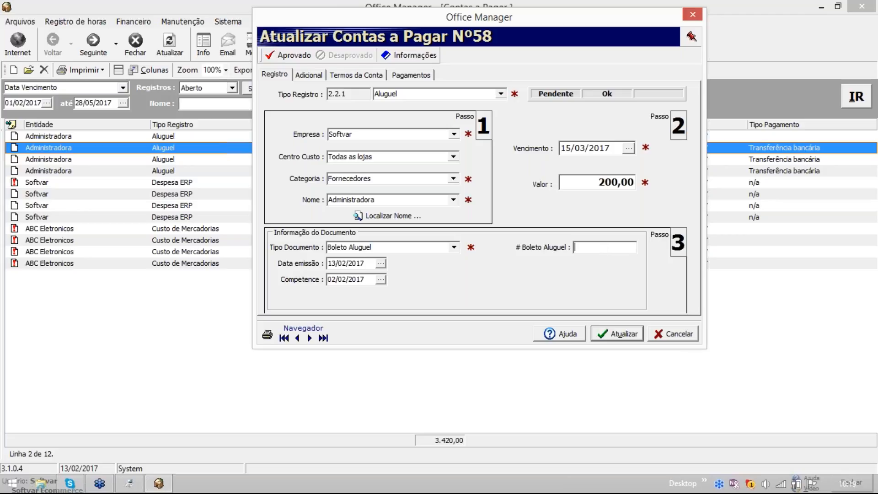
pyautogui.click(319, 76)
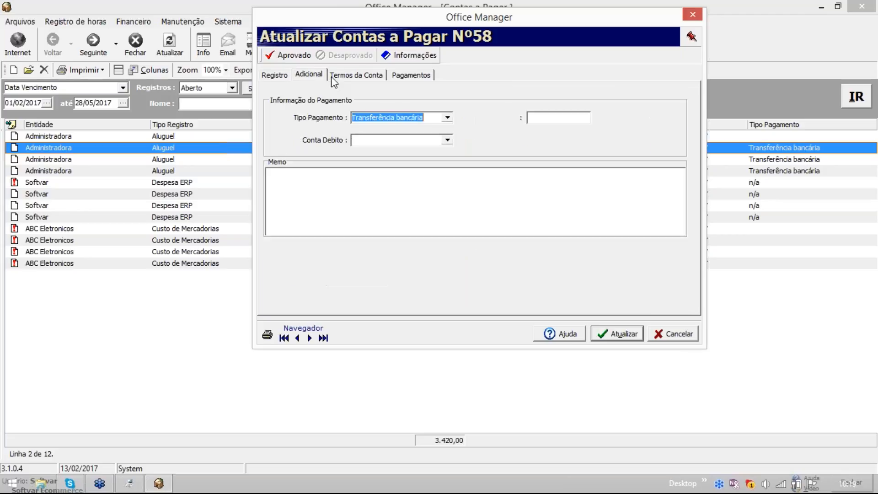
pyautogui.click(285, 193)
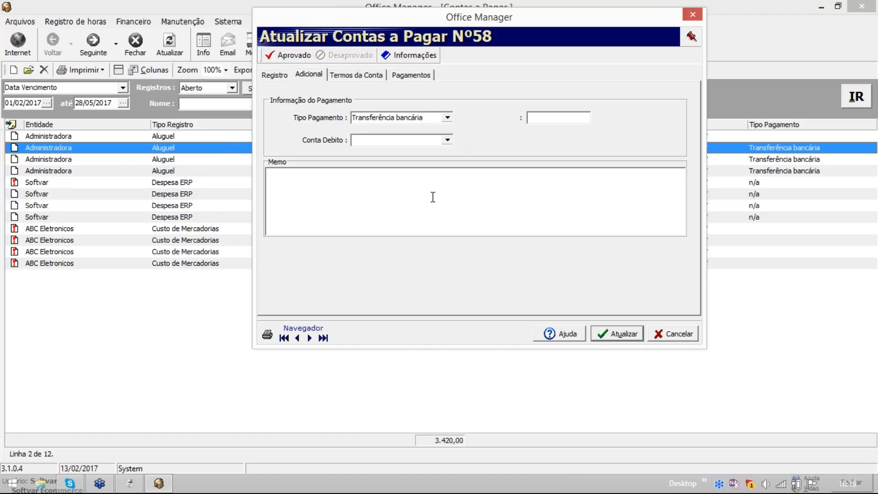
pyautogui.click(555, 118)
pyautogui.click(275, 76)
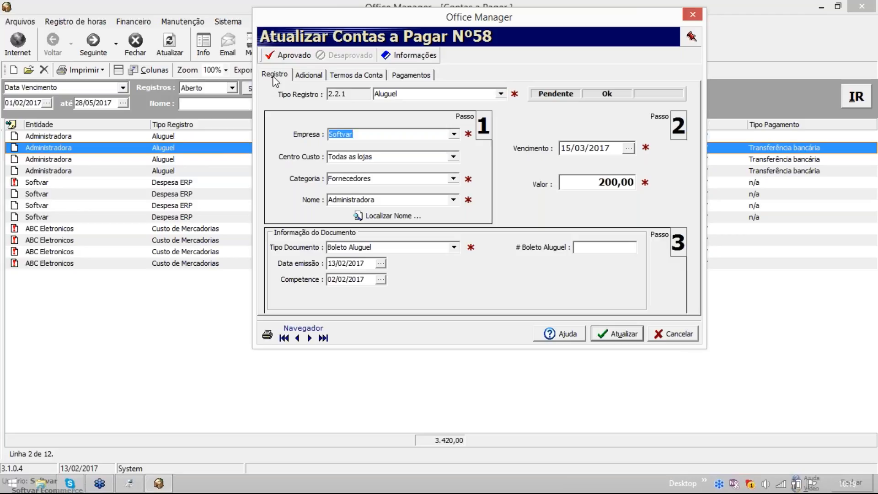
# Try to set the value of the rent payable due 15/03/2017 to 210, and leave the record without saving.
pyautogui.click(590, 183)
pyautogui.hotkey('ctrl', 'a')
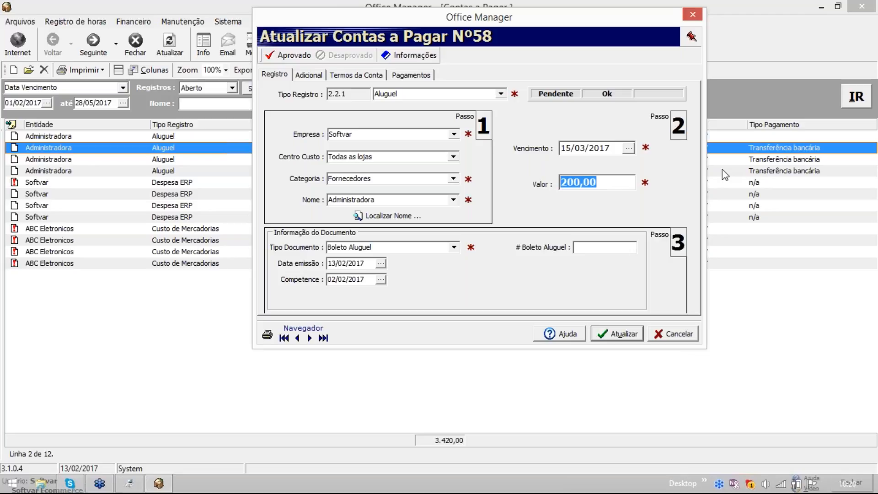
pyautogui.write('210')
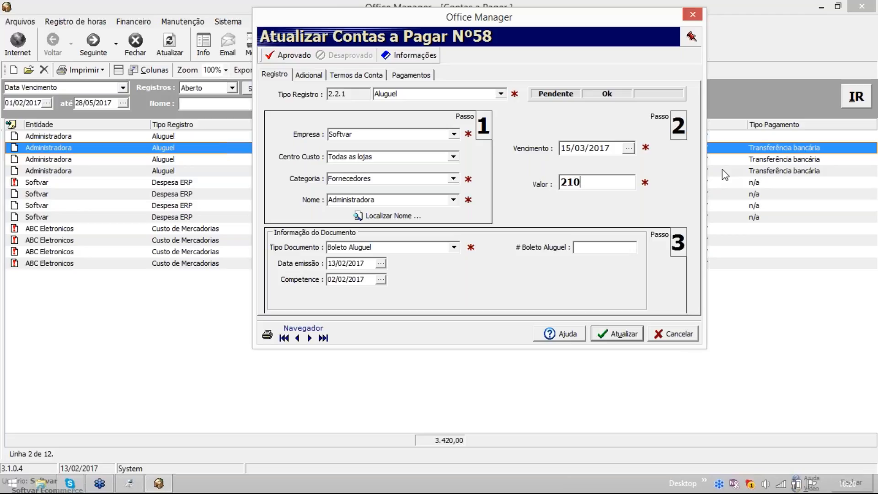
pyautogui.hotkey('shift', 'Home')
pyautogui.click(664, 337)
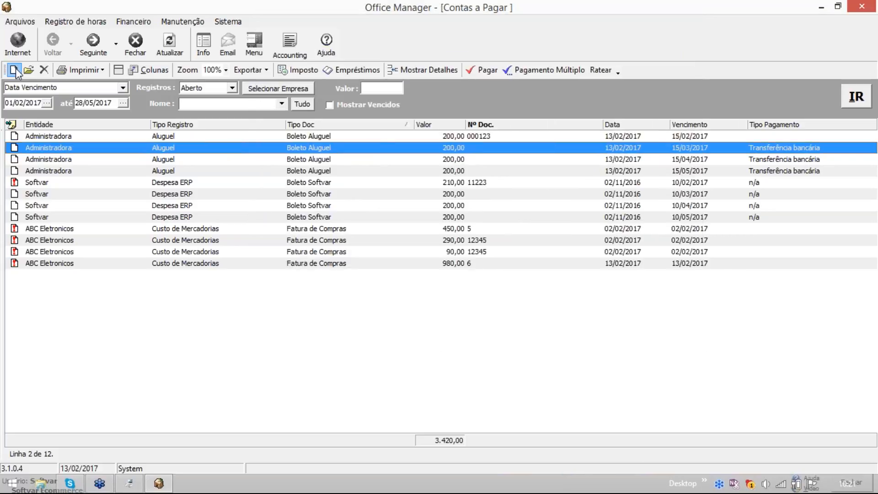
# Start a new account payable with Despesa ERP as its registration type.
pyautogui.press('Insert')
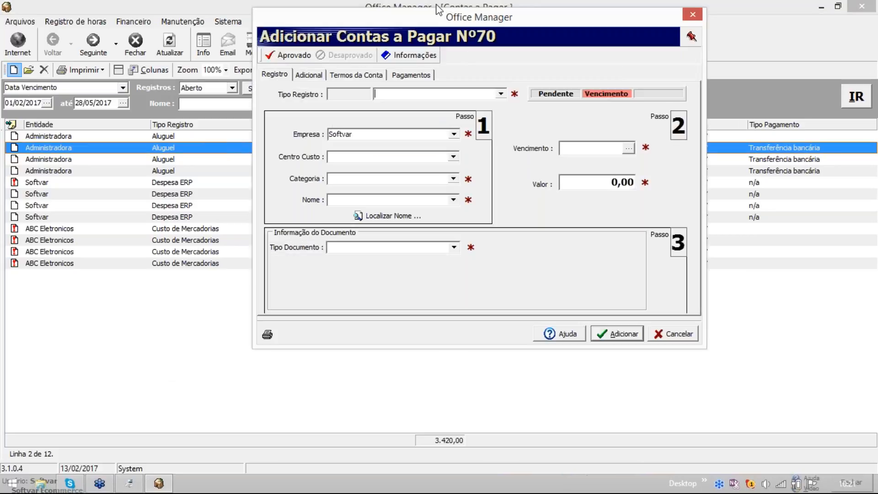
pyautogui.moveTo(419, 23); pyautogui.dragTo(361, 40)
pyautogui.write('d')
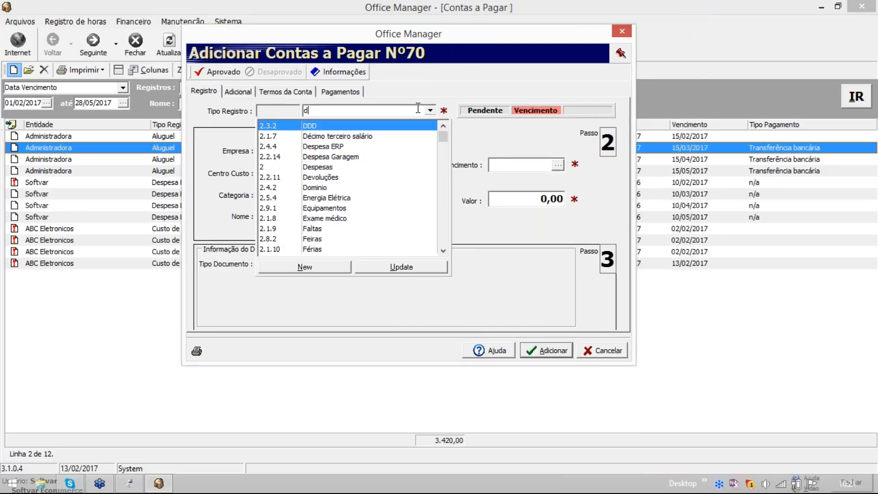
pyautogui.click(335, 151)
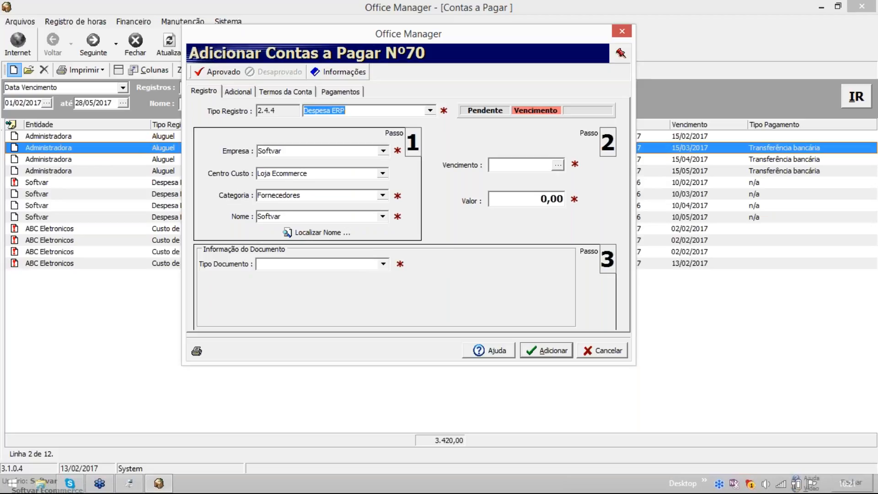
# Open the Despesa ERP registration type for updating and view its default record values.
pyautogui.click(431, 111)
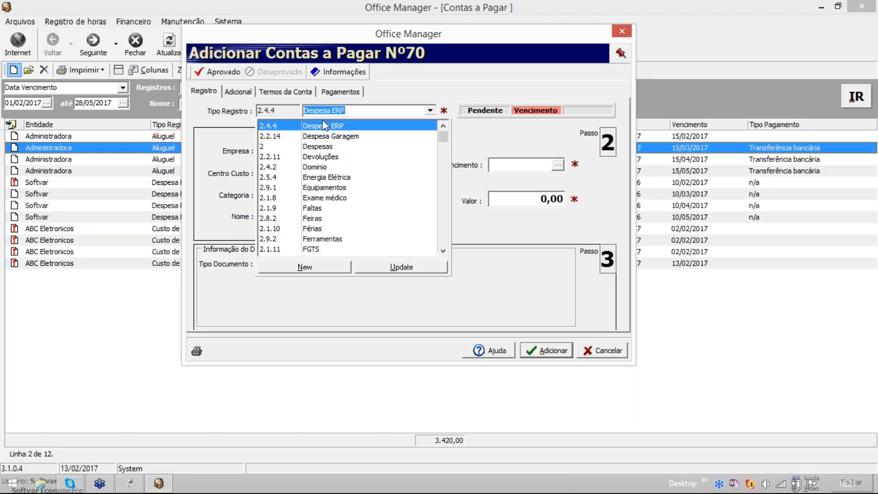
pyautogui.click(391, 267)
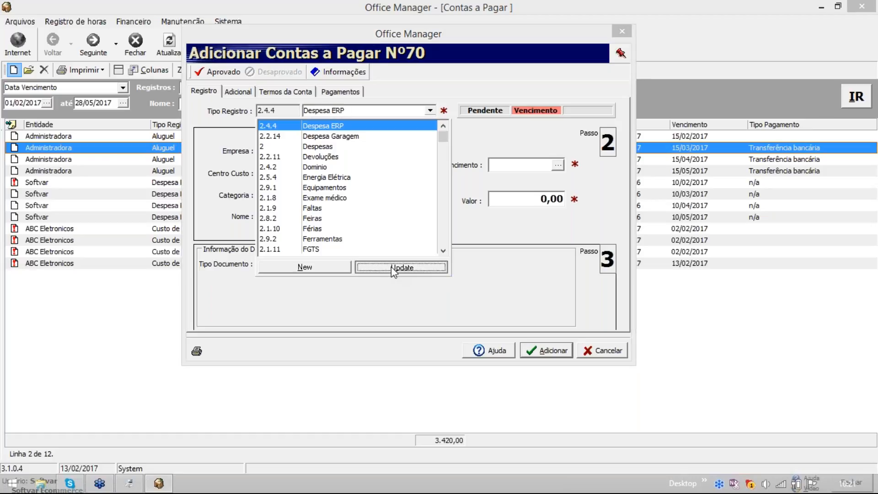
pyautogui.click(415, 162)
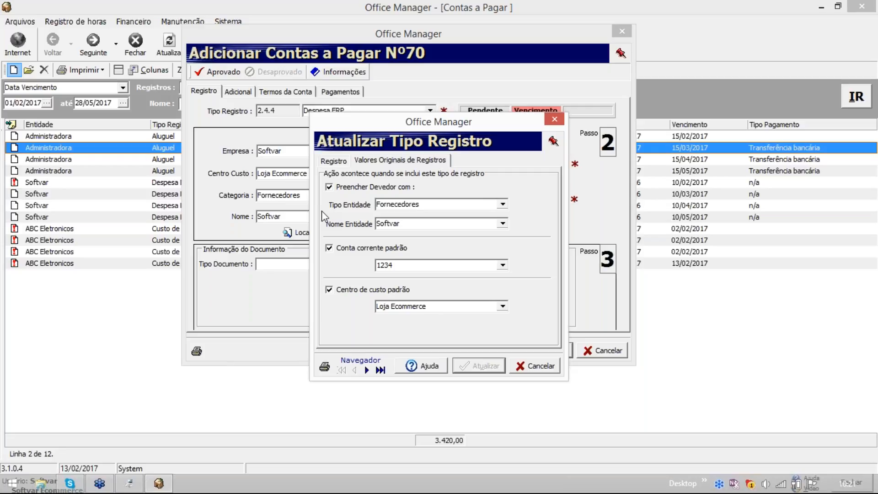
# Close the Despesa ERP registration type and set the new payable's document type to Boleto Softvar with issue date 13/02/2017.
pyautogui.moveTo(388, 120); pyautogui.dragTo(341, 134)
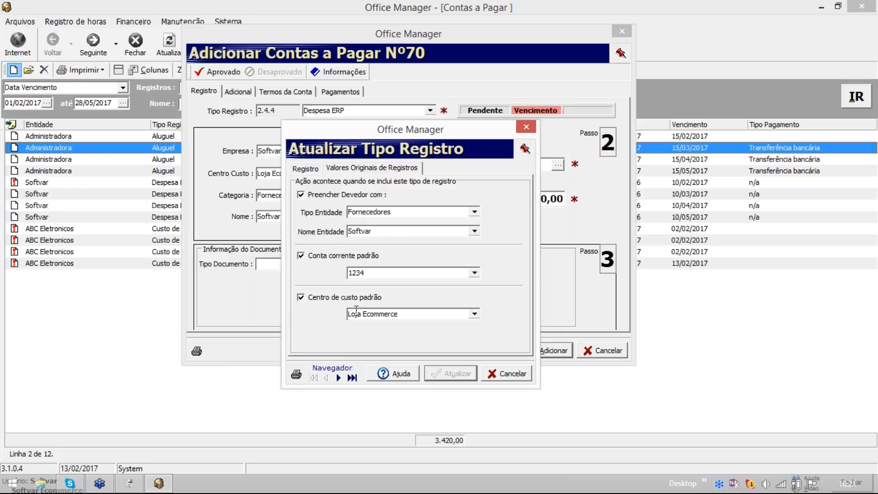
pyautogui.click(512, 374)
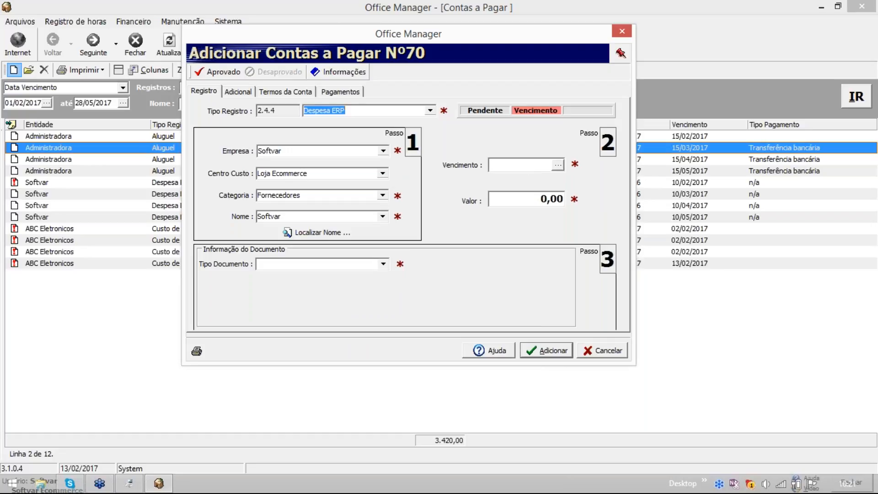
pyautogui.click(384, 264)
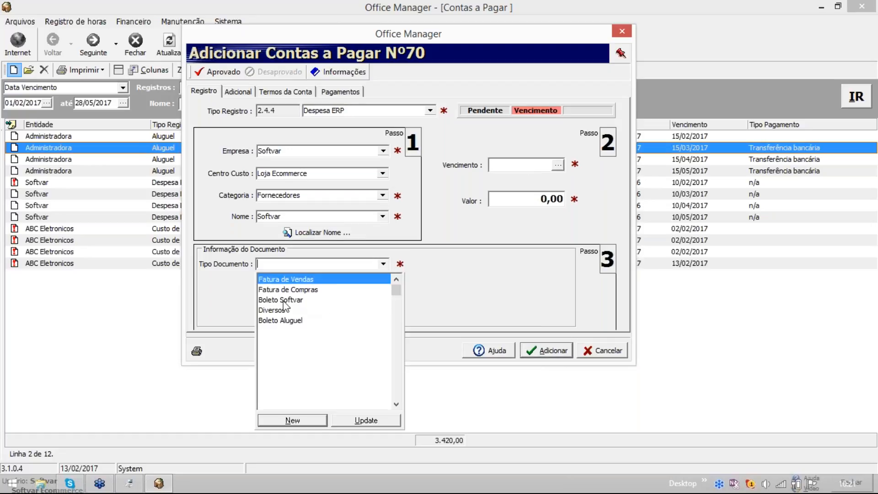
pyautogui.click(284, 300)
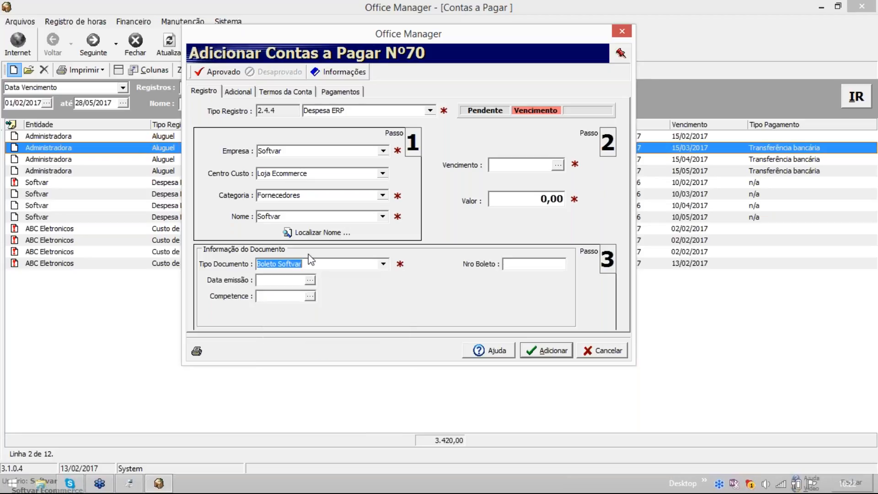
pyautogui.click(310, 280)
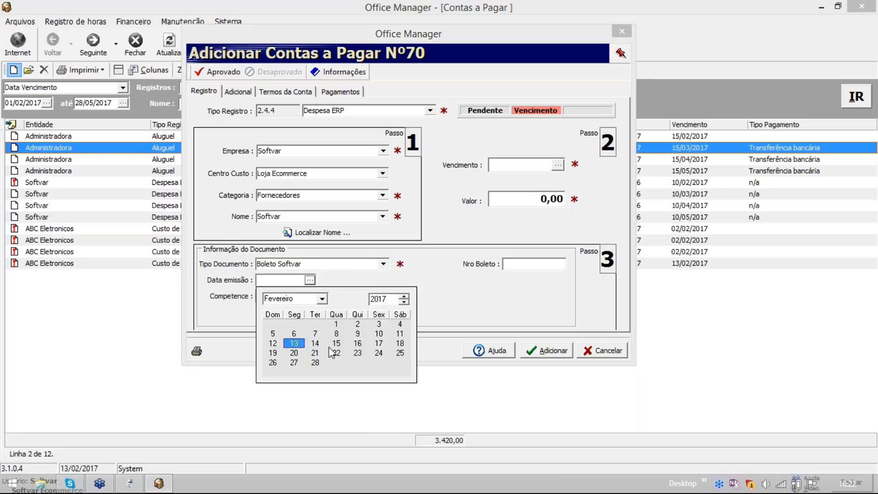
pyautogui.click(299, 344)
# Set the new payable's competence date to 02/01/2017.
pyautogui.click(310, 296)
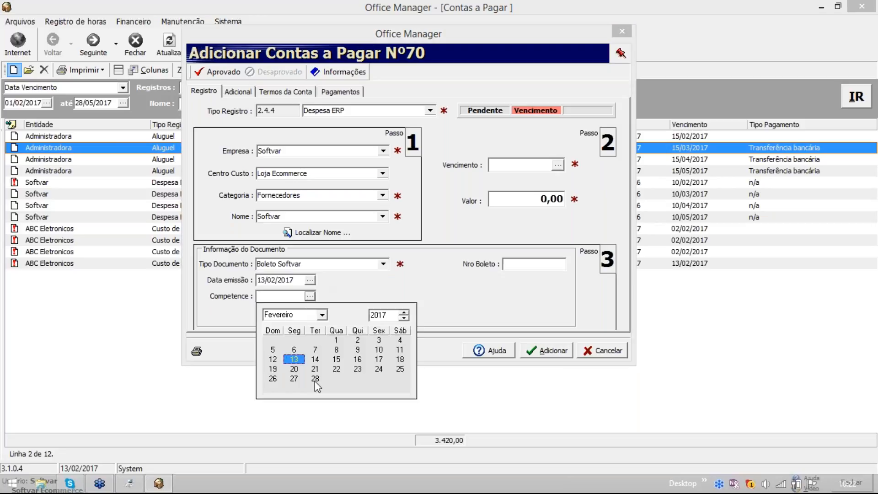
pyautogui.click(323, 315)
pyautogui.scroll(2, 292, 348)
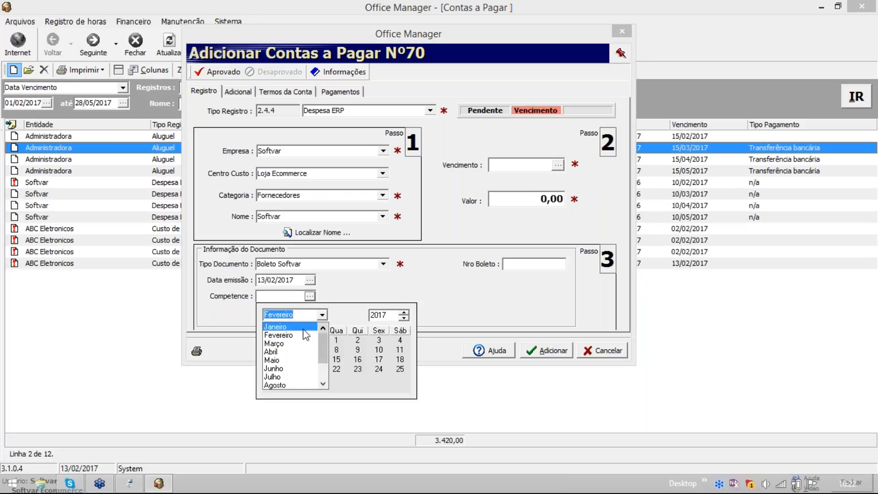
pyautogui.click(279, 323)
pyautogui.click(294, 341)
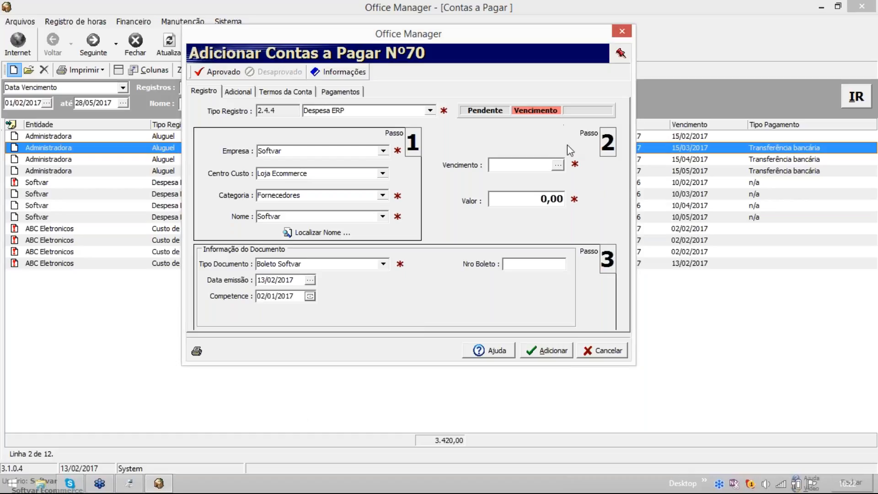
# Set the new payable's due date to 14/02/2017 and its value to 200.
pyautogui.click(557, 165)
pyautogui.click(545, 230)
pyautogui.click(534, 197)
pyautogui.moveTo(526, 197); pyautogui.dragTo(458, 192)
pyautogui.write('200')
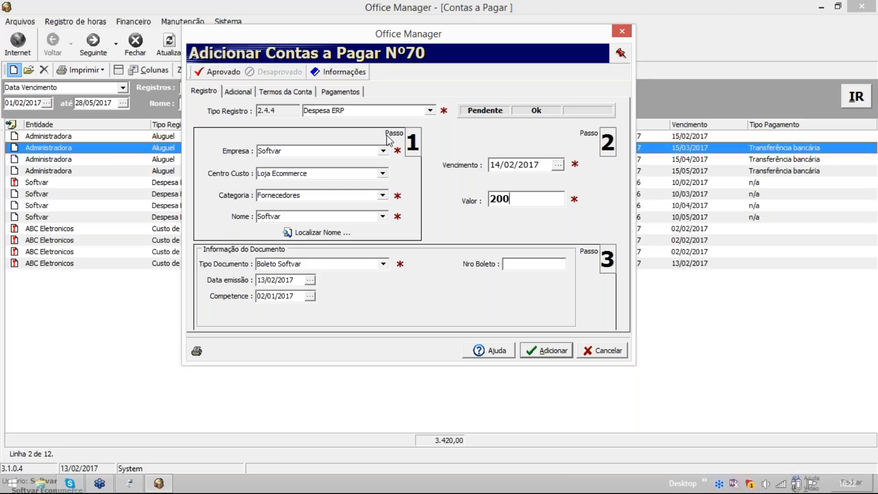
# Try making the payable repeat at regular intervals with an estimated value of 300, and discard the new record.
pyautogui.click(235, 95)
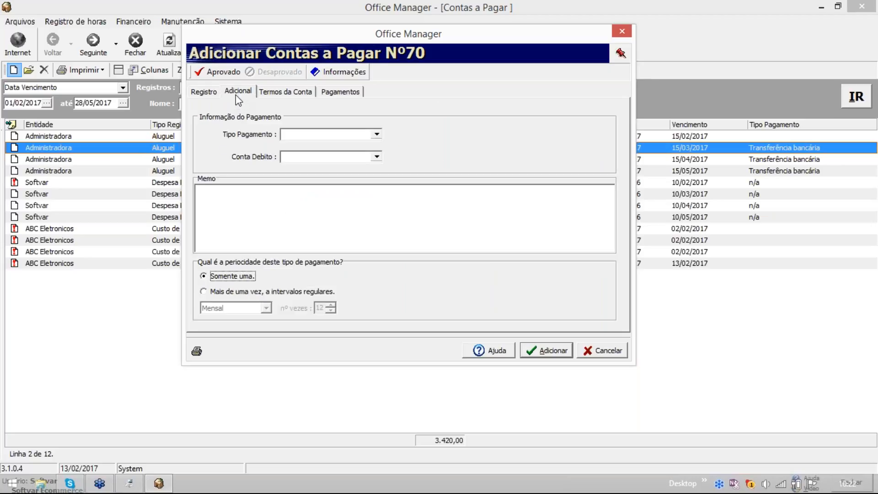
pyautogui.click(204, 291)
pyautogui.click(516, 301)
pyautogui.hotkey('shift', 'Home')
pyautogui.write('300')
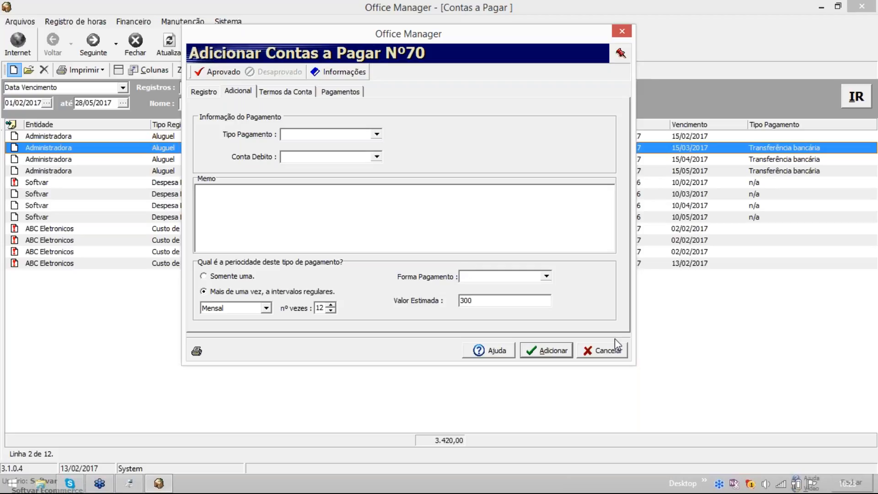
pyautogui.click(610, 355)
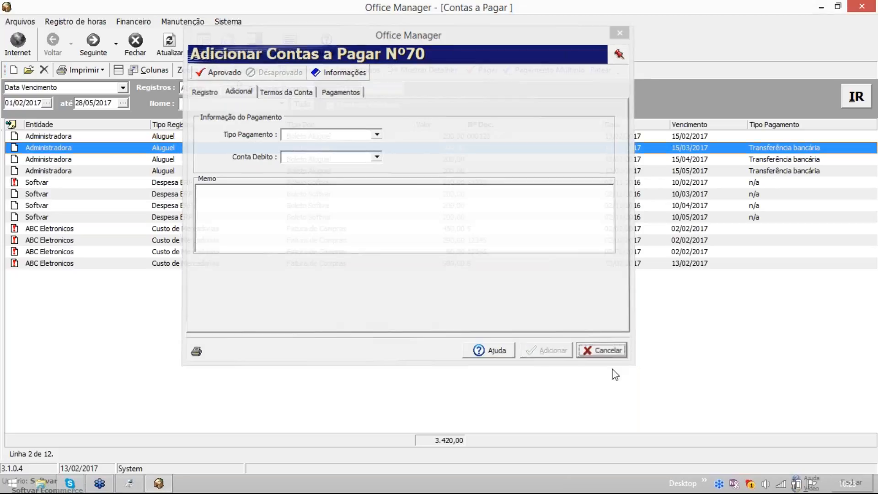
# Delete the Administradora rent payable due 15/04/2017.
pyautogui.click(397, 194)
pyautogui.click(402, 229)
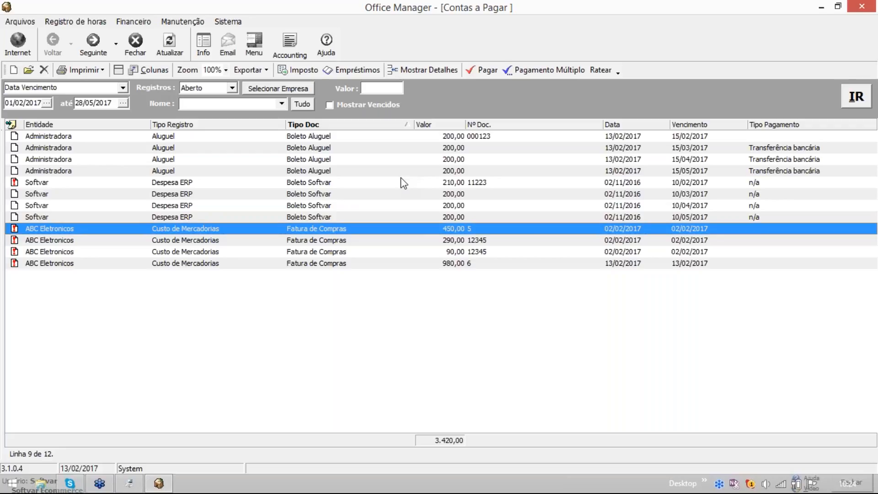
pyautogui.rightClick(462, 163)
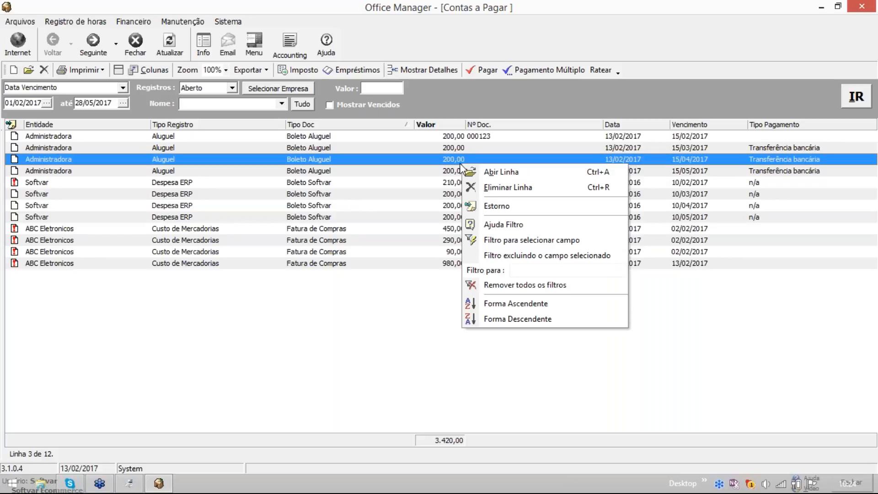
pyautogui.click(505, 188)
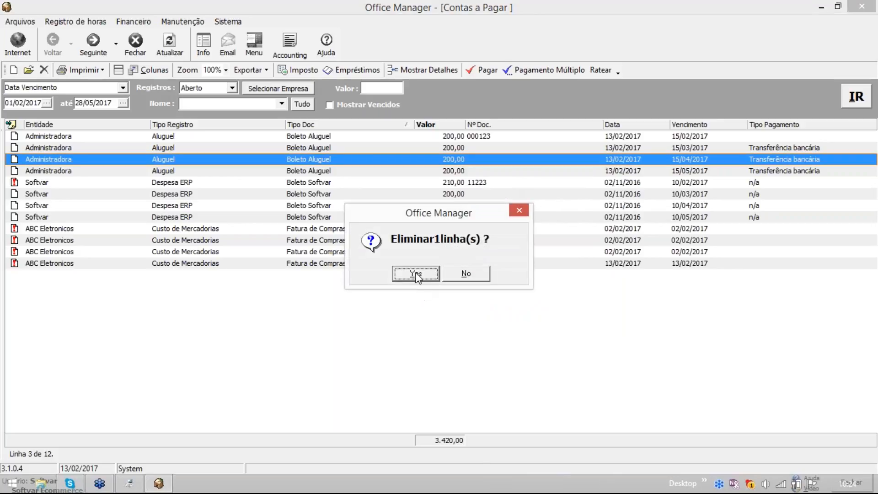
pyautogui.press('Return')
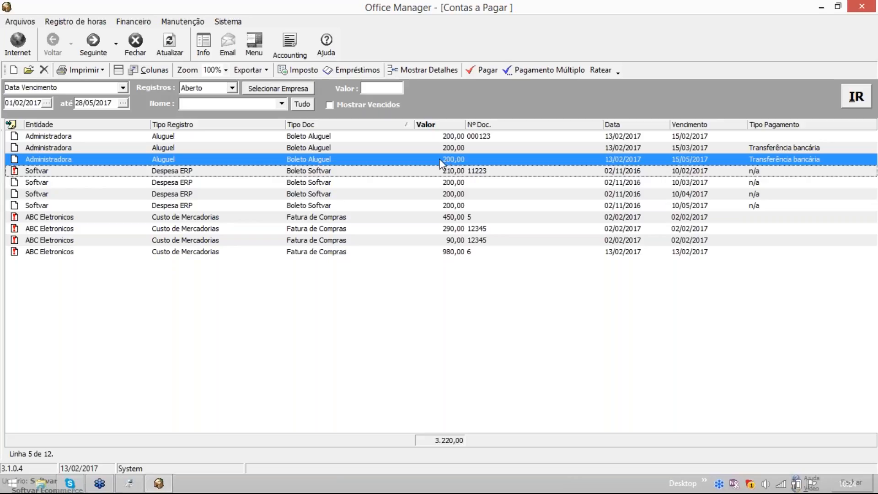
pyautogui.click(366, 223)
pyautogui.rightClick(365, 224)
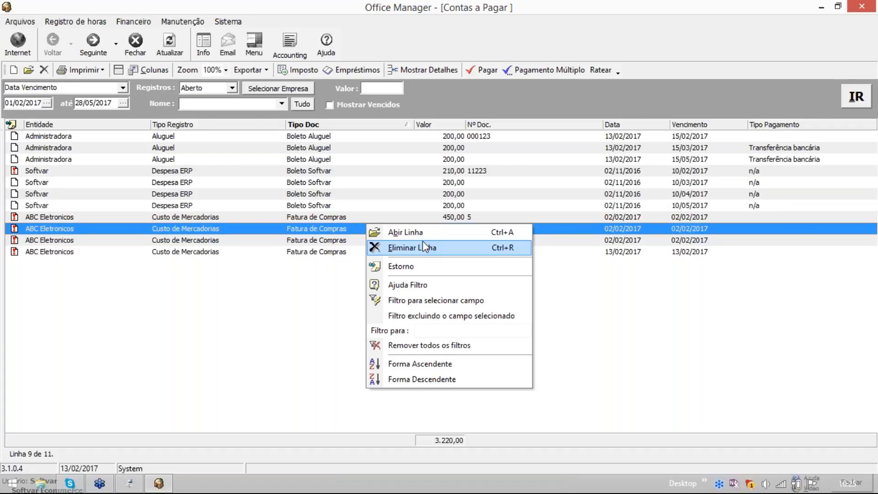
pyautogui.click(466, 150)
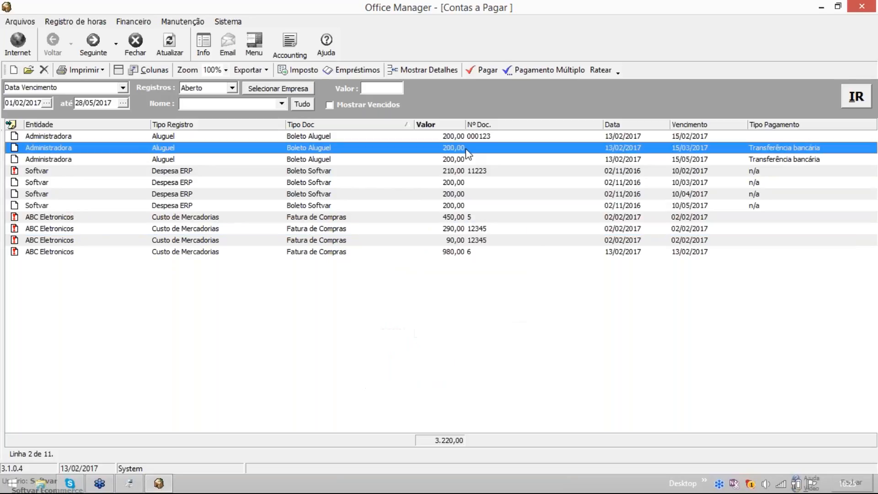
pyautogui.click(457, 170)
pyautogui.click(453, 158)
pyautogui.rightClick(454, 158)
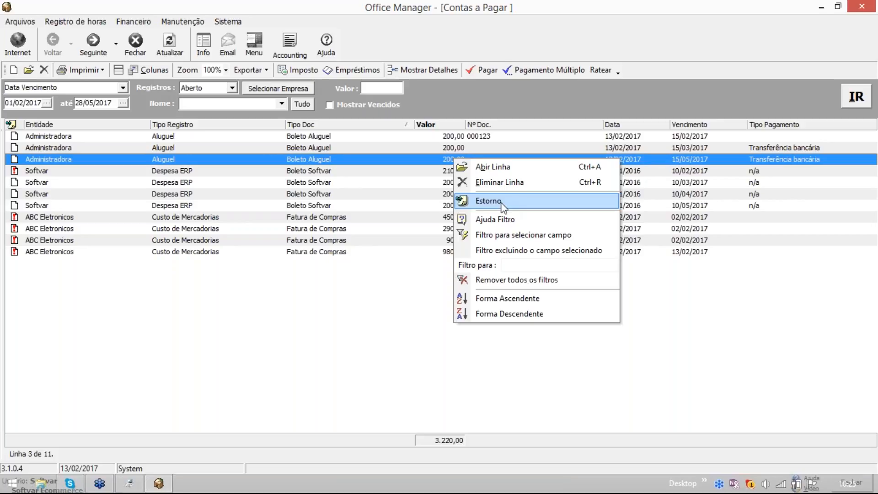
pyautogui.click(406, 181)
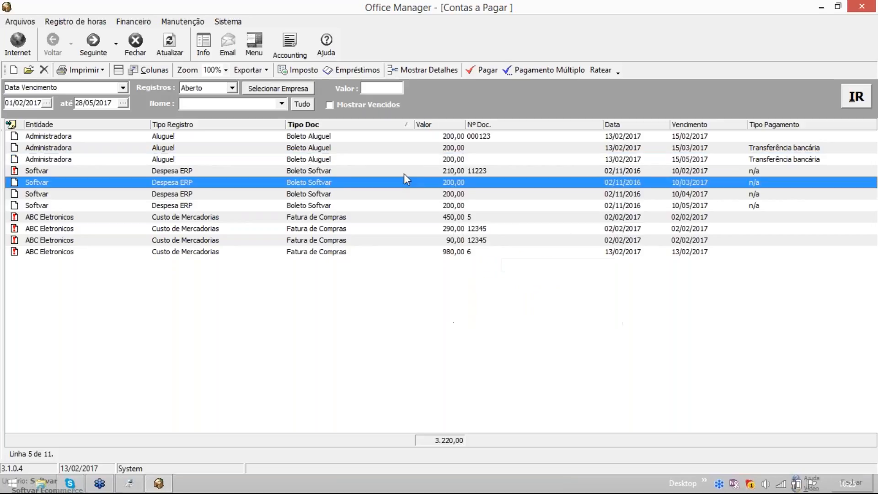
# Reverse the Softvar Despesa ERP payable of 210,00 due 10/02/2017 with Estorno.
pyautogui.click(473, 170)
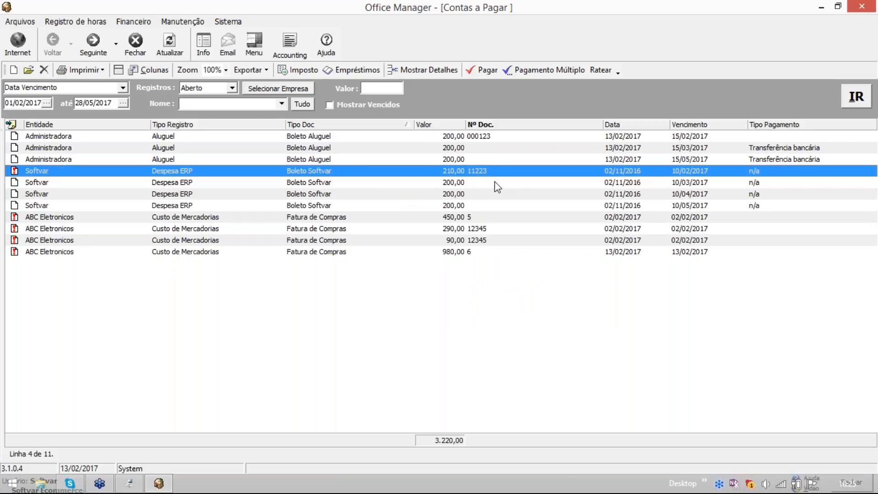
pyautogui.rightClick(463, 172)
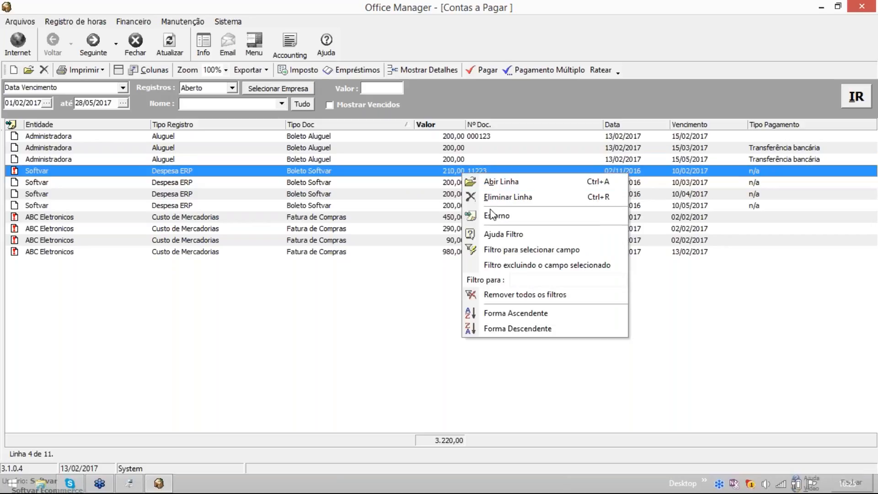
pyautogui.click(484, 218)
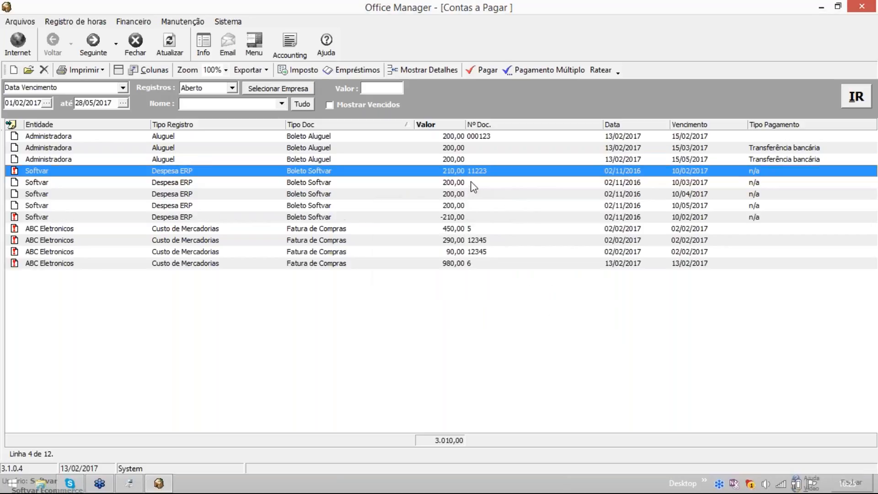
# Compare the original Softvar payable due 10/02/2017 with its reversal entry in the accounts payable list.
pyautogui.click(457, 217)
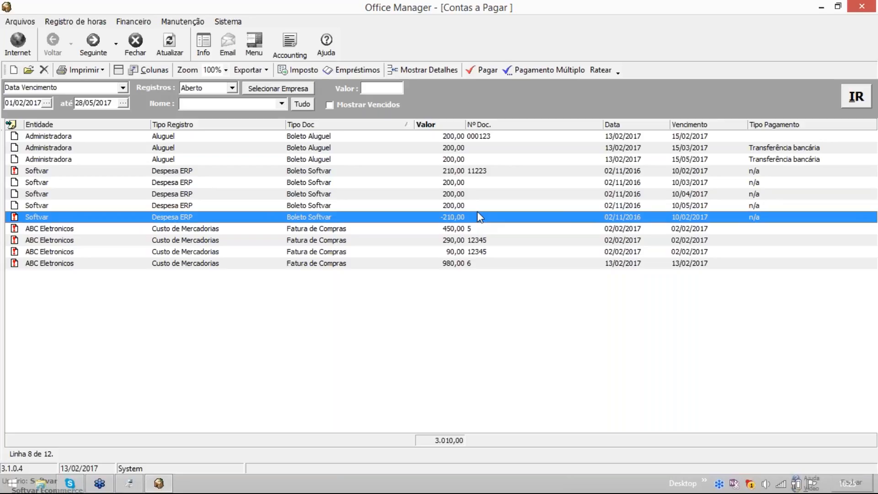
pyautogui.click(475, 171)
pyautogui.click(464, 217)
pyautogui.click(463, 173)
pyautogui.click(449, 216)
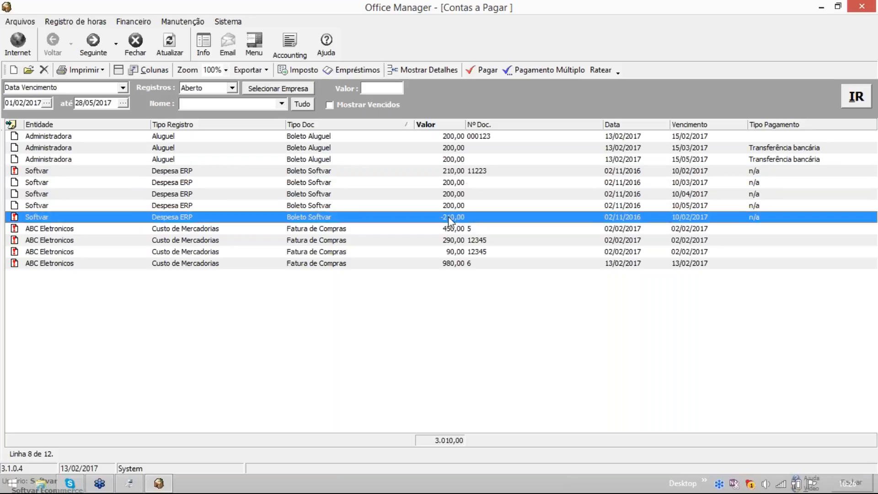
pyautogui.click(449, 173)
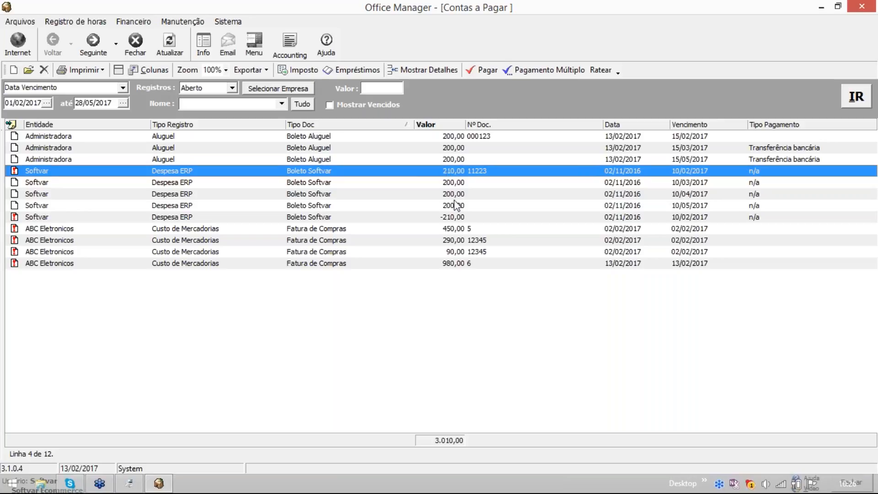
pyautogui.click(451, 217)
pyautogui.click(455, 174)
pyautogui.click(451, 217)
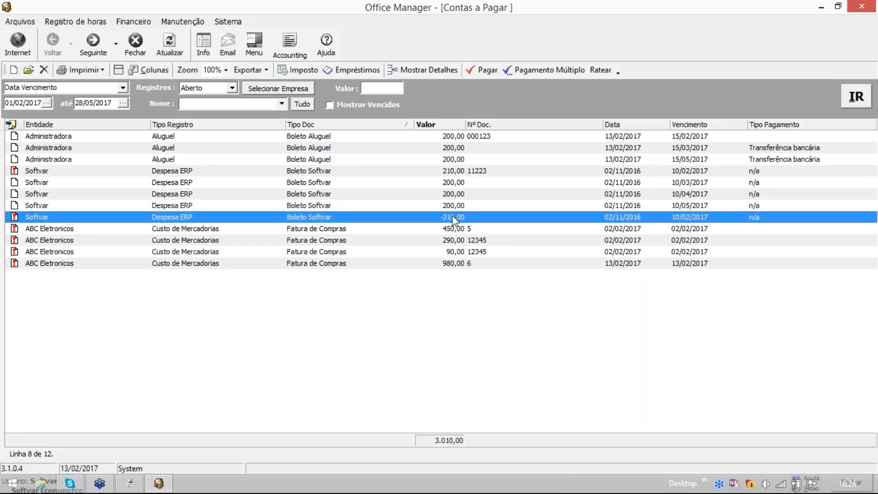
pyautogui.click(450, 171)
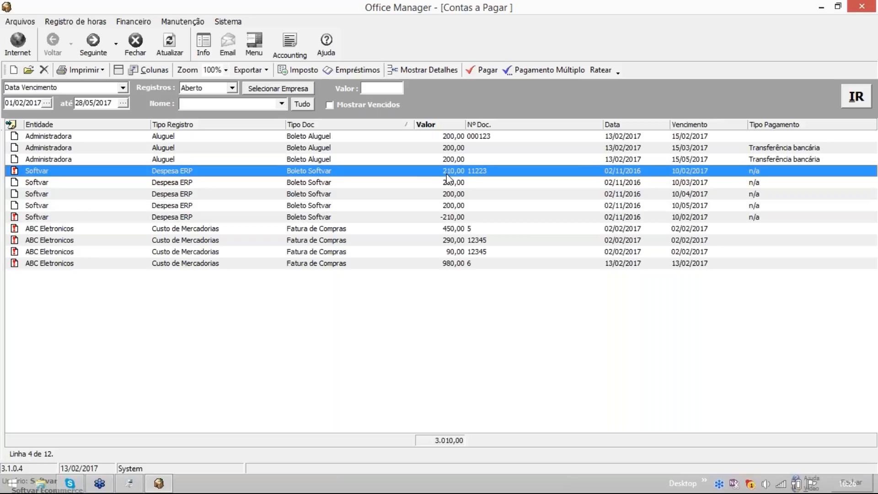
pyautogui.rightClick(447, 176)
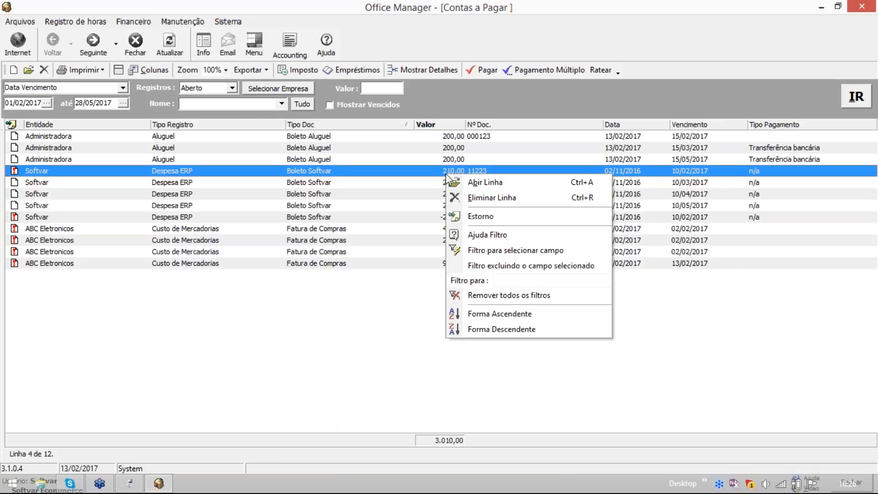
pyautogui.click(414, 159)
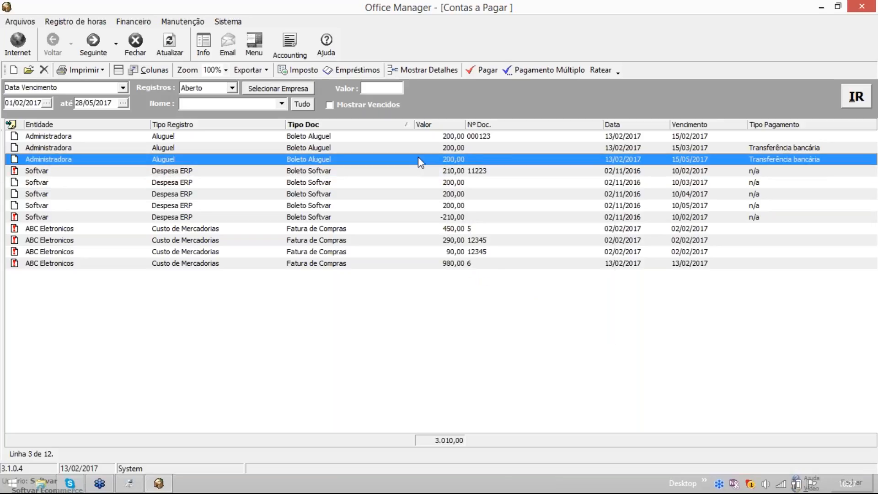
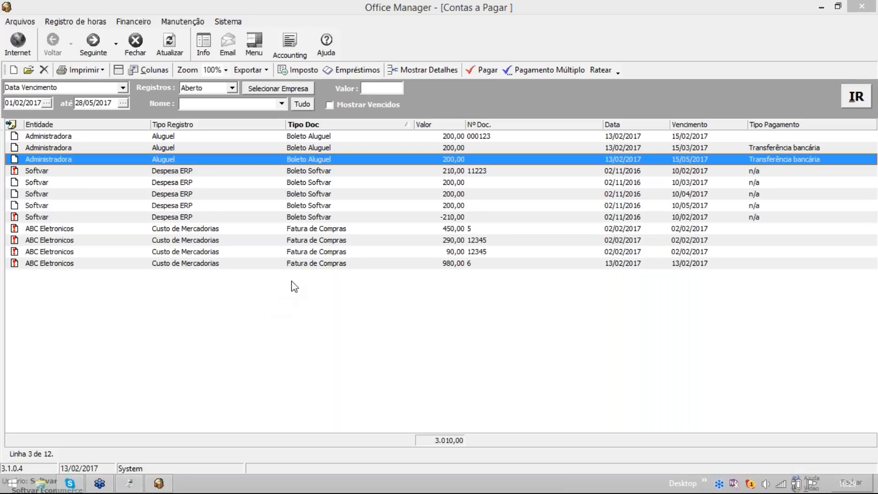
# Switch to MainRetail, view the payment details of the ABC Eletronicos purchase order totalling 1.600,00, and leave it without saving.
pyautogui.click(130, 484)
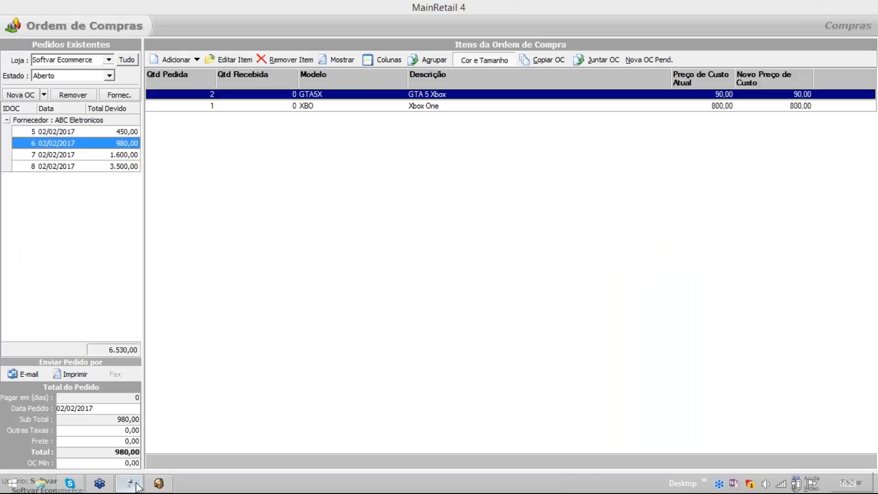
pyautogui.doubleClick(117, 155)
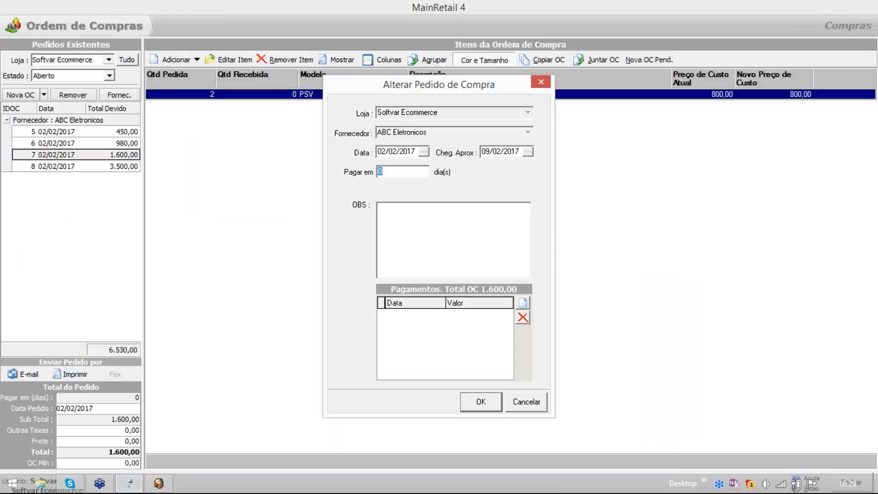
pyautogui.click(488, 270)
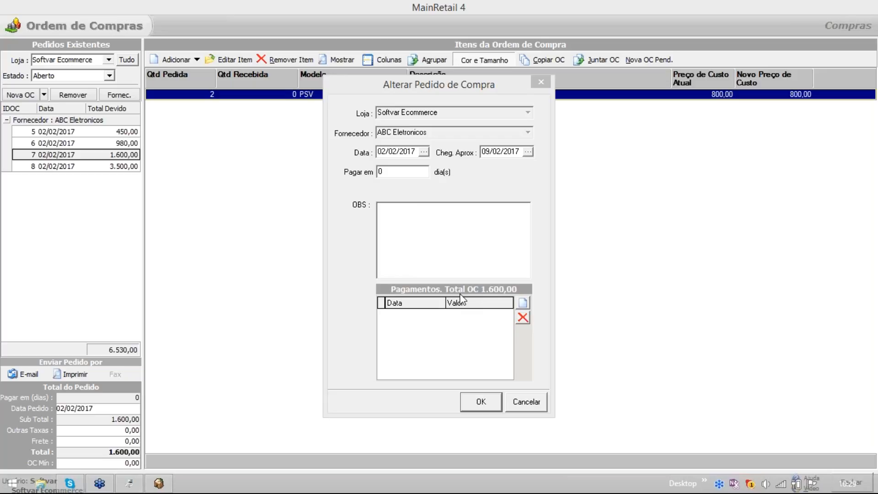
pyautogui.click(526, 404)
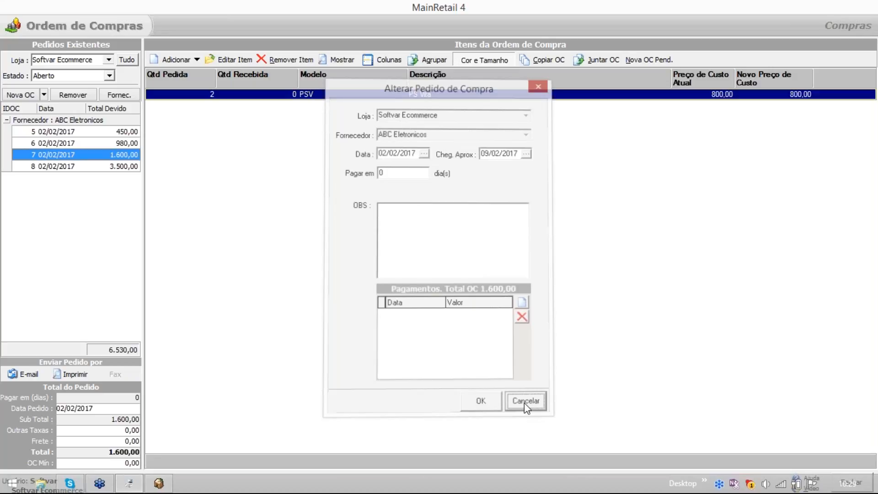
# Leave the purchase orders, open Recebimento Final with the user password, and start a new receipt.
pyautogui.click(525, 401)
pyautogui.press('Escape')
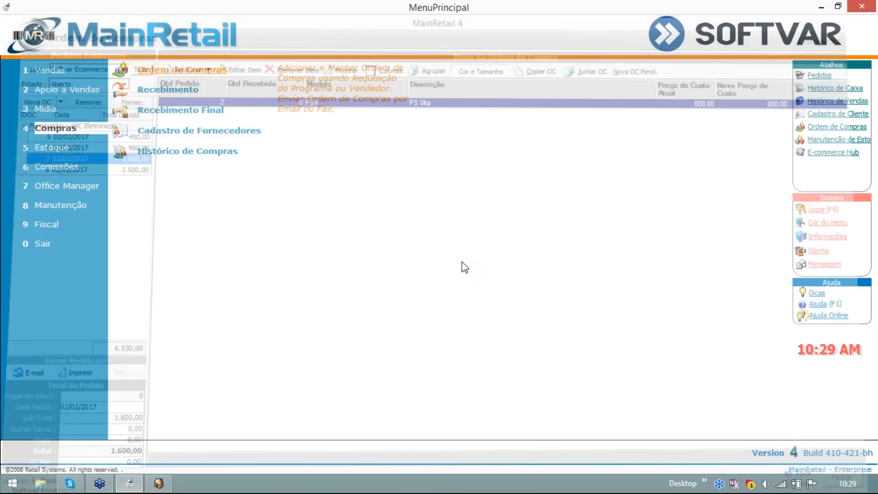
pyautogui.click(210, 110)
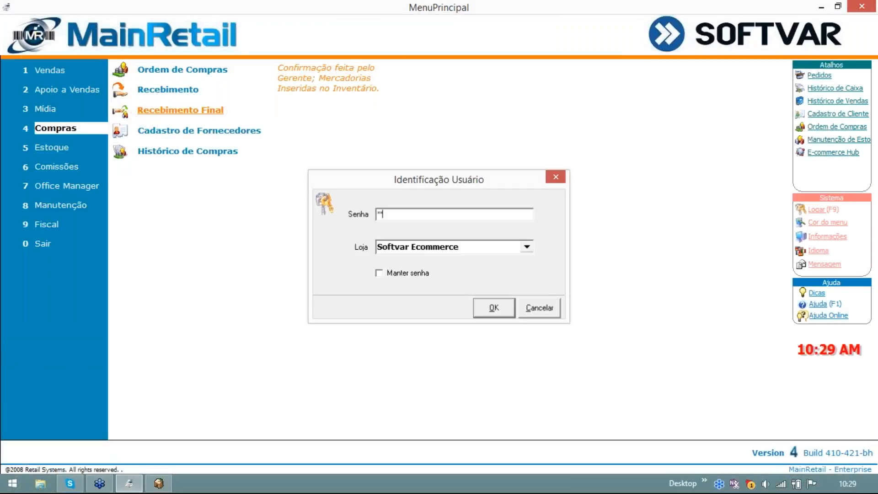
pyautogui.press('Return')
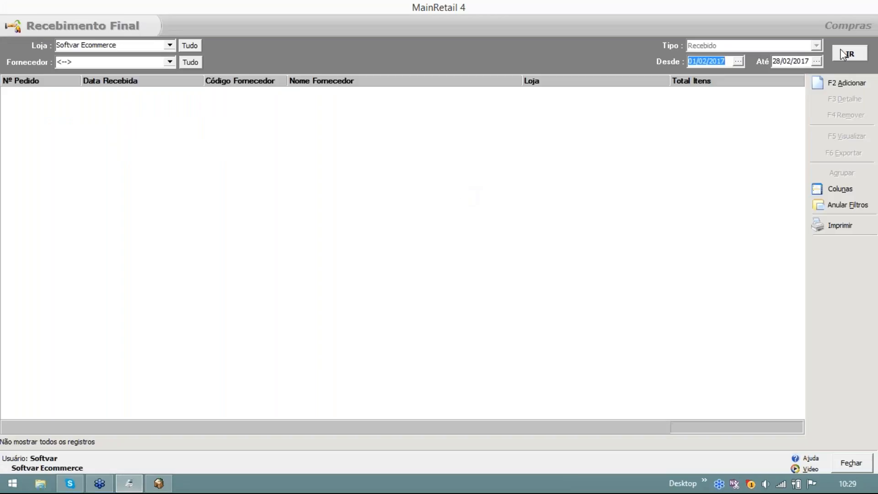
pyautogui.click(854, 55)
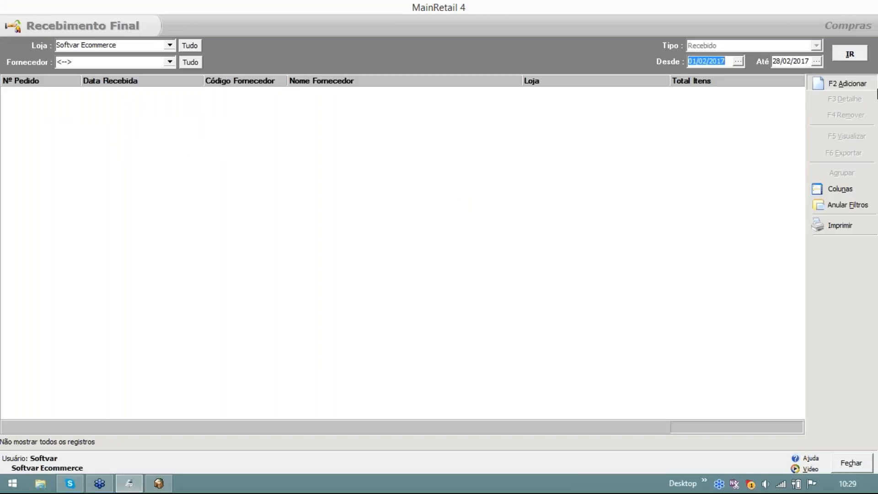
pyautogui.press('F2')
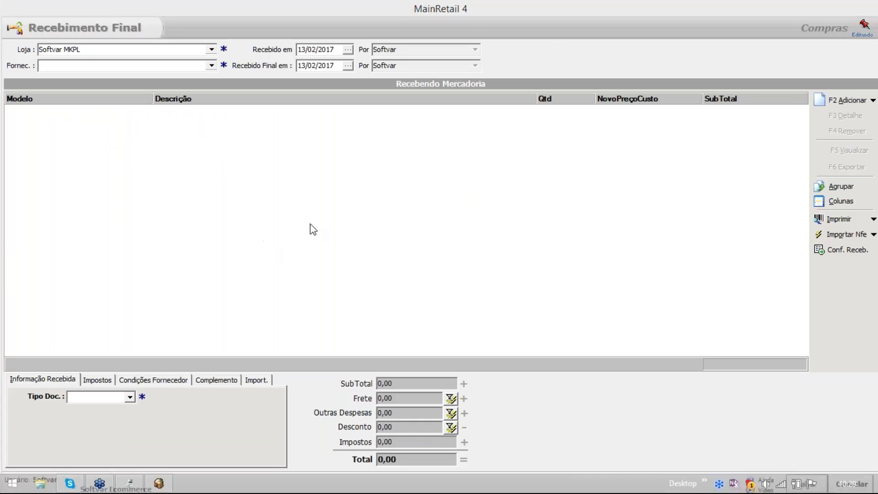
# Set the receipt's document type to Fatura and its supplier to ABC Eletronicos.
pyautogui.click(130, 398)
pyautogui.click(126, 406)
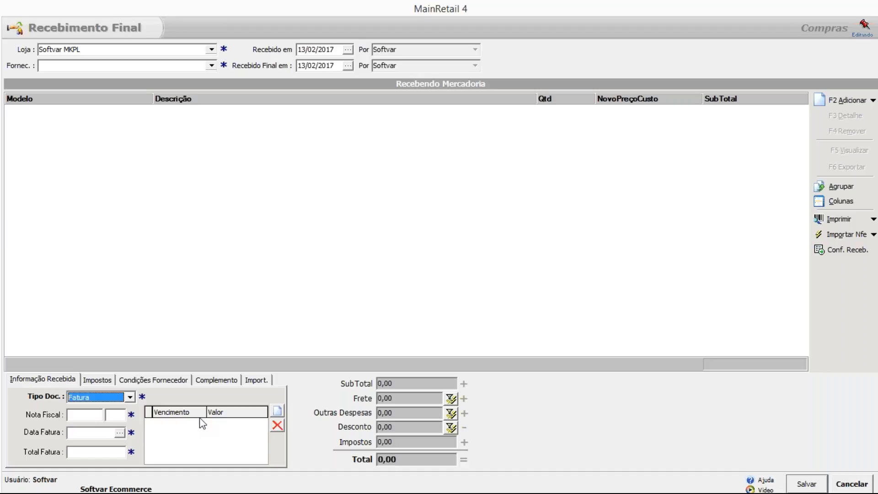
pyautogui.click(206, 66)
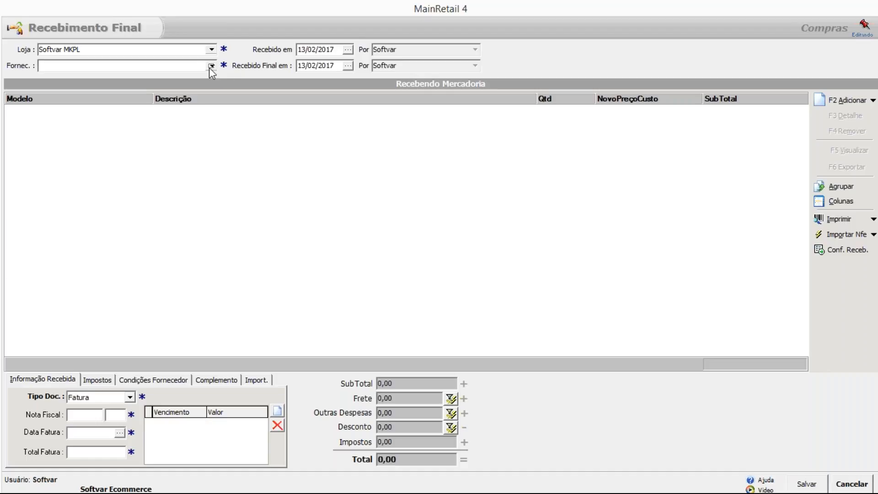
pyautogui.click(209, 67)
pyautogui.click(91, 80)
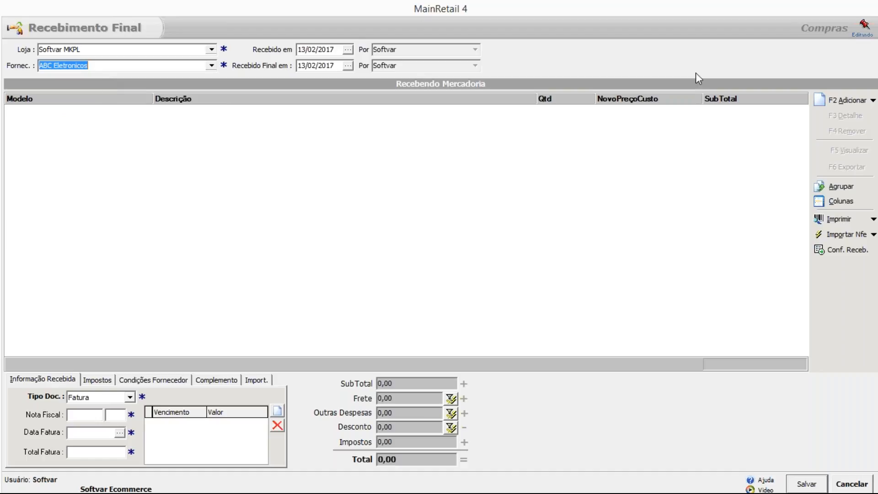
# Add the GTA5P item, GTA 5 Playstation, to the receipt with quantity 1 and total cost 90.
pyautogui.click(862, 103)
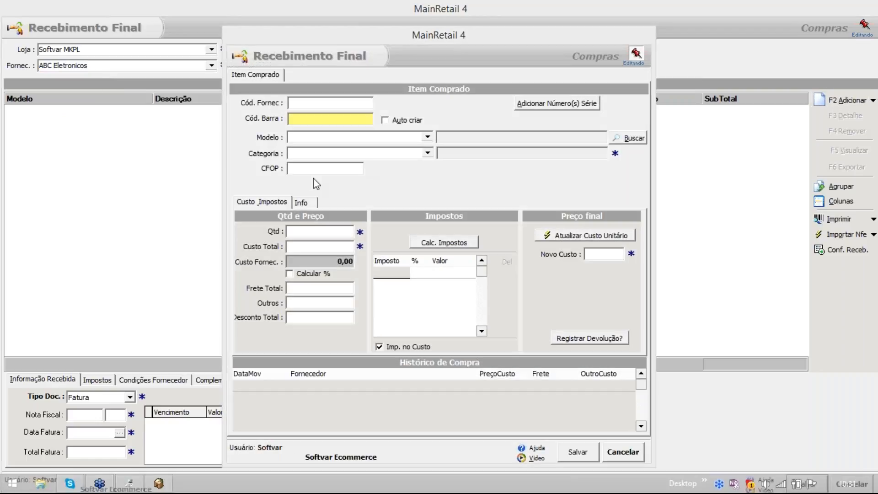
pyautogui.click(428, 138)
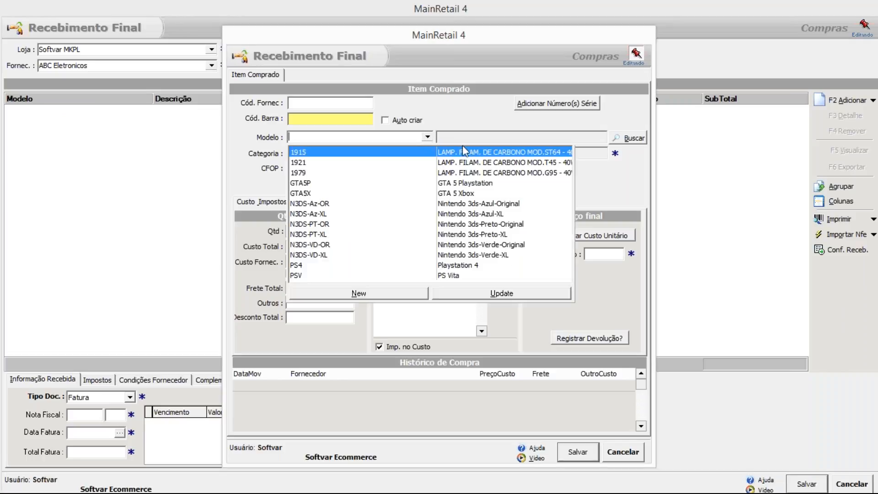
pyautogui.click(486, 183)
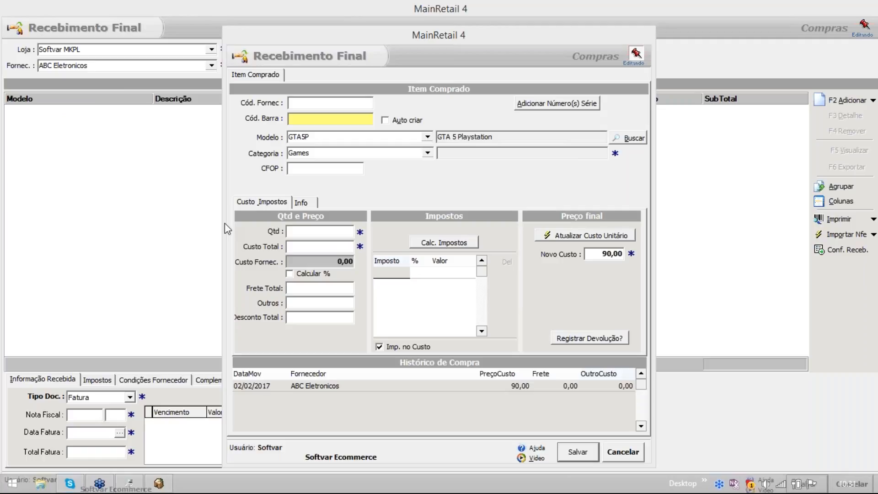
pyautogui.click(340, 228)
pyautogui.write('1')
pyautogui.press('Tab')
pyautogui.write('90')
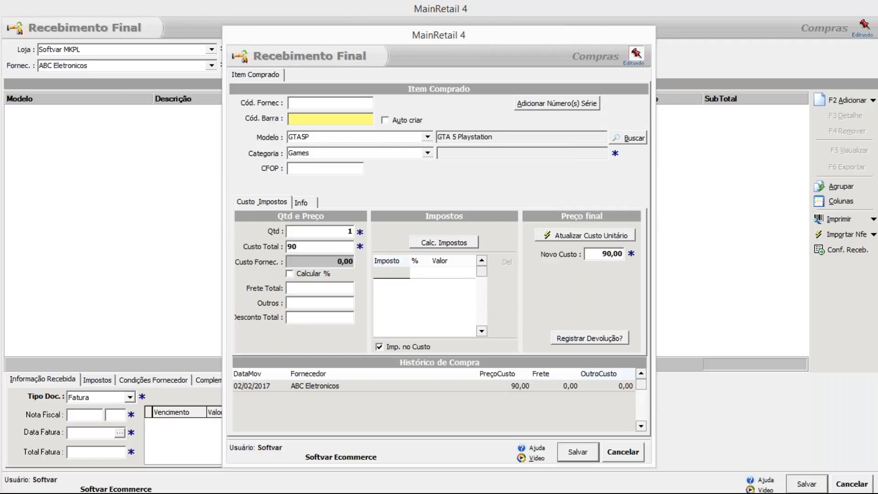
pyautogui.press('Return')
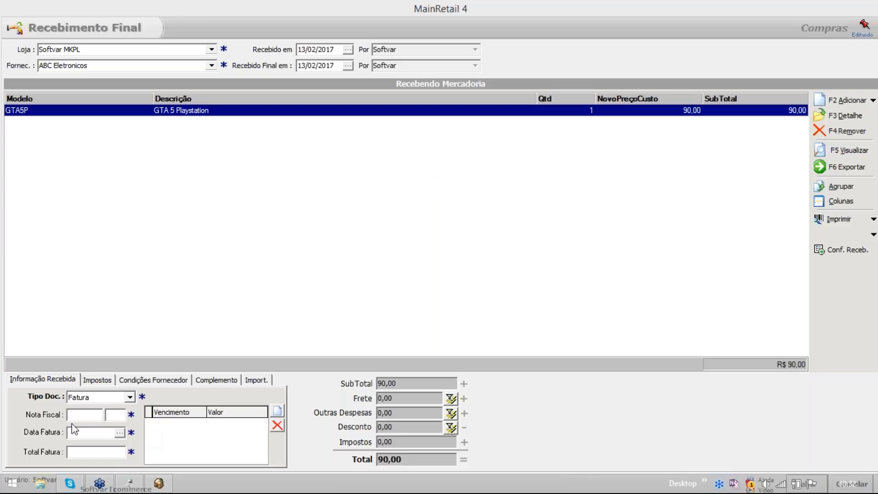
# Fill in the invoice details with Nota Fiscal 2233, series 1, date 13/02/2017, and total 90.
pyautogui.write('2233')
pyautogui.press('Tab')
pyautogui.write('1')
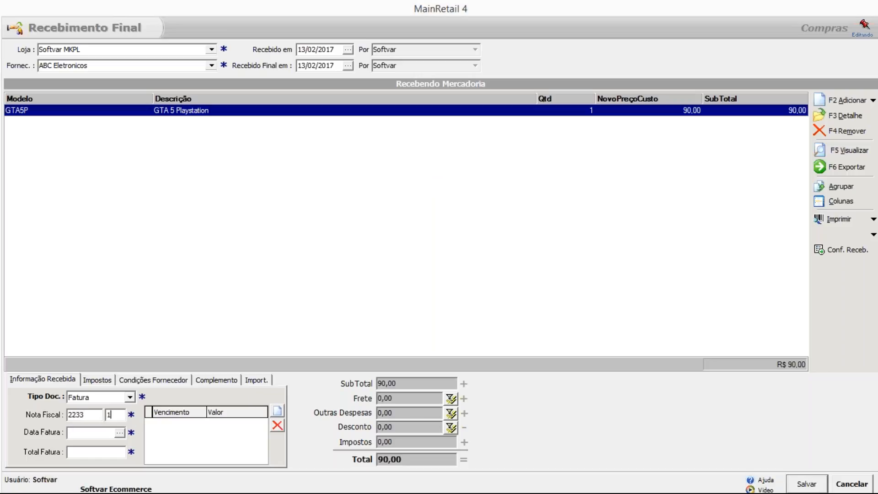
pyautogui.click(119, 432)
pyautogui.click(105, 388)
pyautogui.click(103, 452)
pyautogui.write('90')
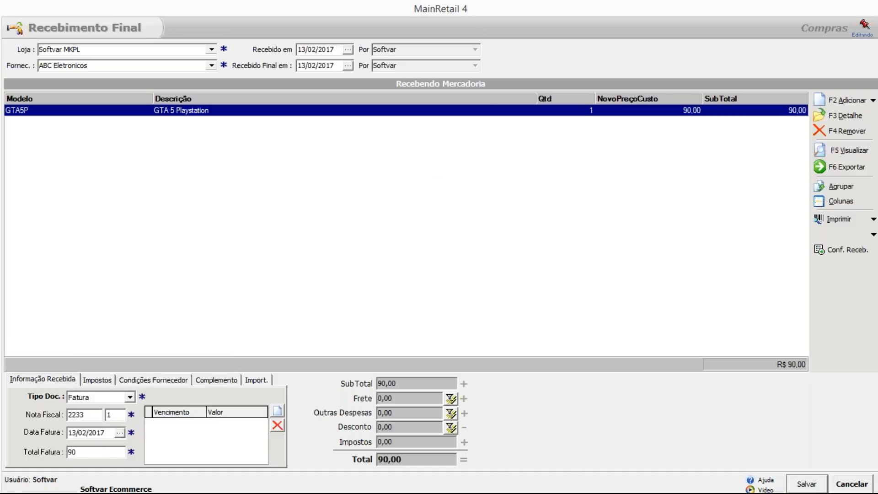
# Split the invoice into three 30,00 instalments due 13/02/2017, 13/03/2017, and 13/04/2017, and save the receipt.
pyautogui.click(277, 410)
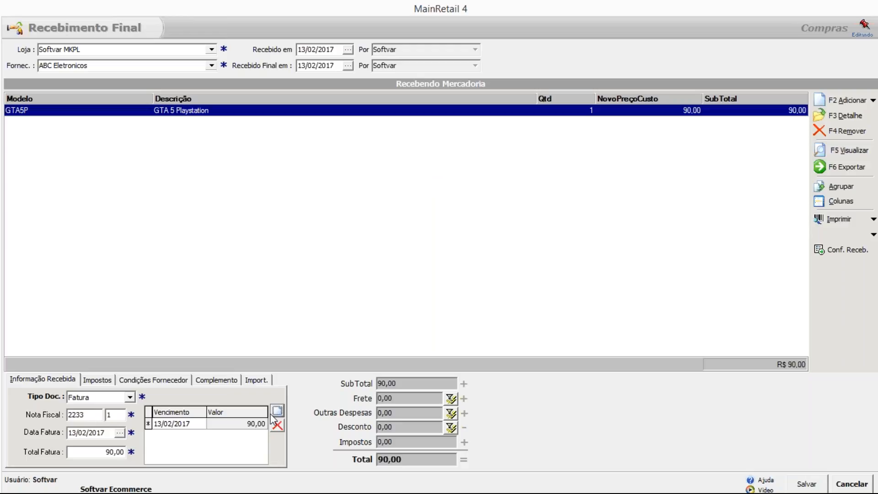
pyautogui.click(245, 424)
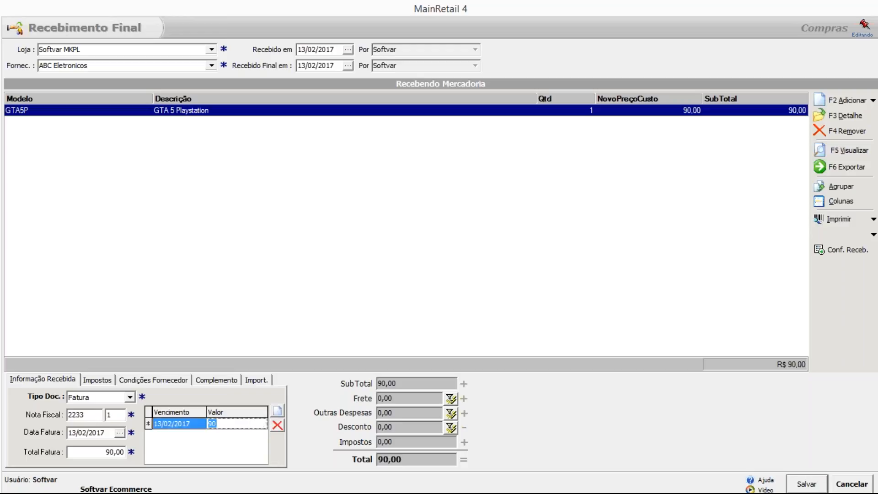
pyautogui.write('30')
pyautogui.click(279, 414)
pyautogui.write('30')
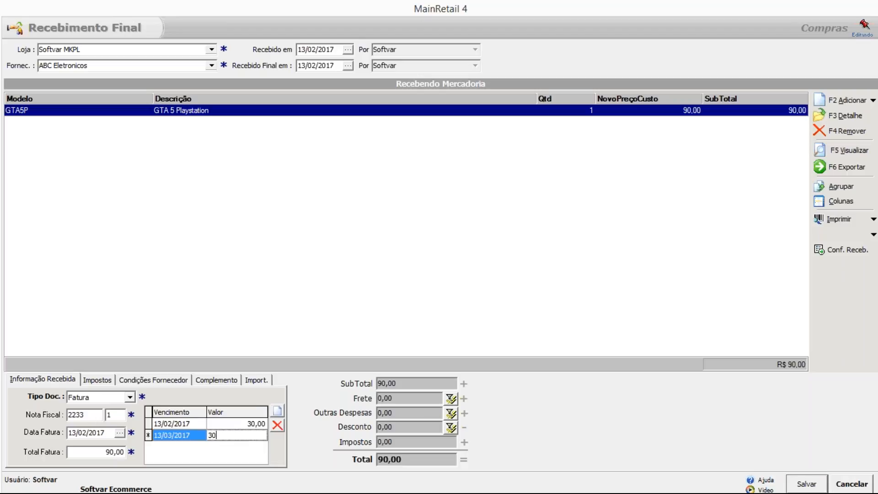
pyautogui.click(278, 414)
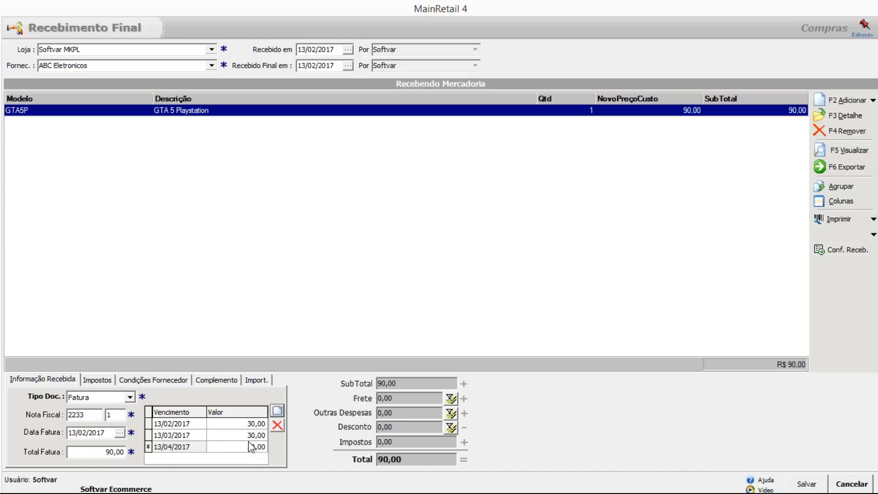
pyautogui.click(805, 482)
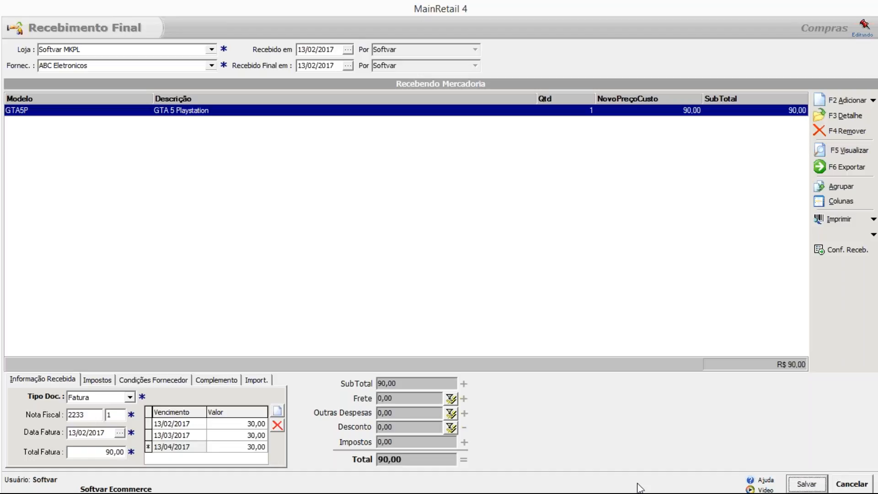
pyautogui.moveTo(630, 489)
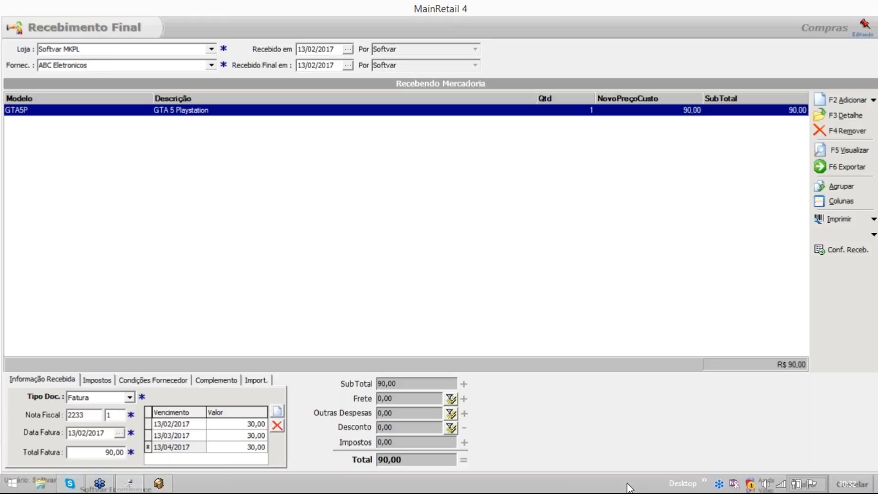
# Switch to Office Manager and review the three ABC Eletronicos payables for invoice 2233.
pyautogui.click(159, 484)
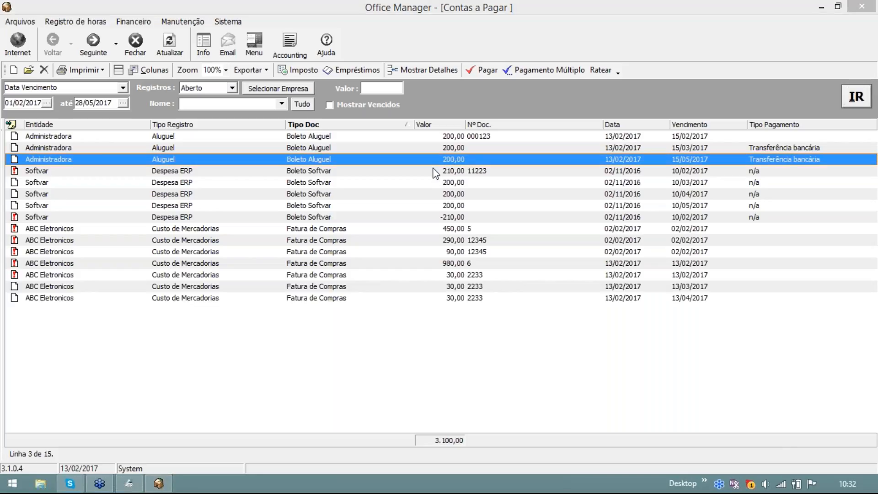
pyautogui.click(411, 277)
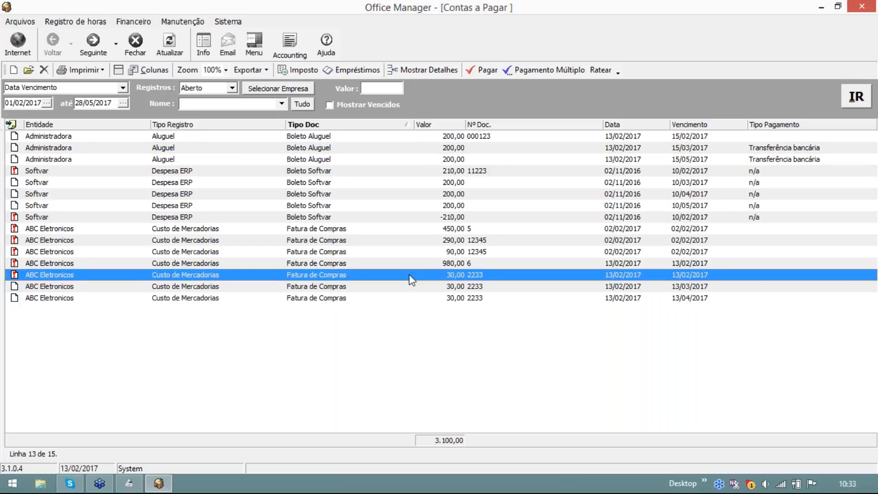
pyautogui.click(410, 288)
pyautogui.click(410, 292)
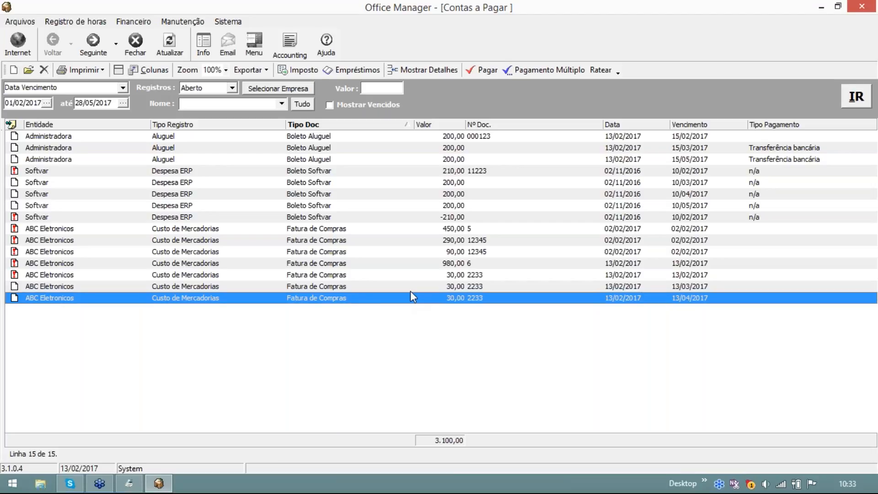
# Set the payment type of the invoice 2233 instalment due 13/02/2017 to Boleto Bancário and save the update.
pyautogui.click(402, 277)
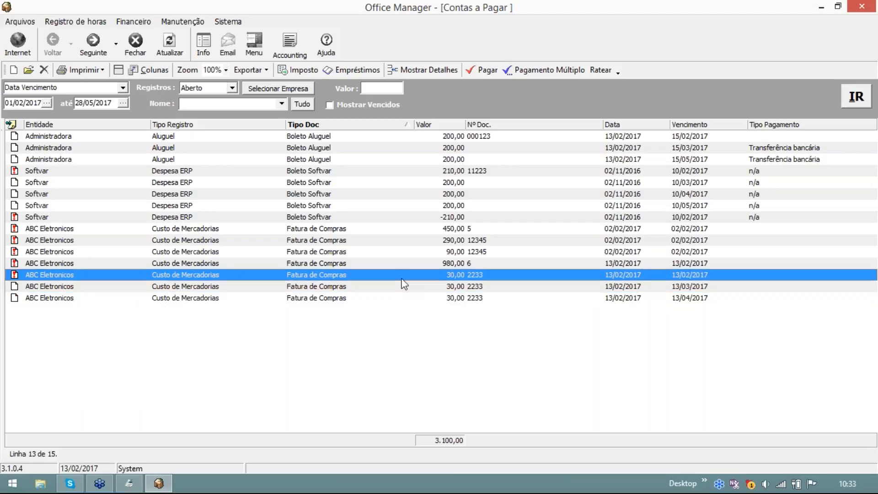
pyautogui.doubleClick(400, 278)
pyautogui.click(237, 91)
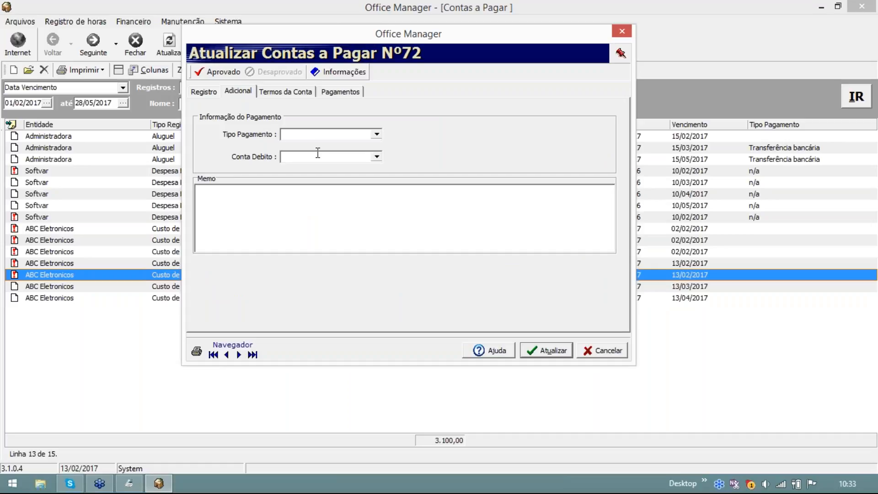
pyautogui.write('b')
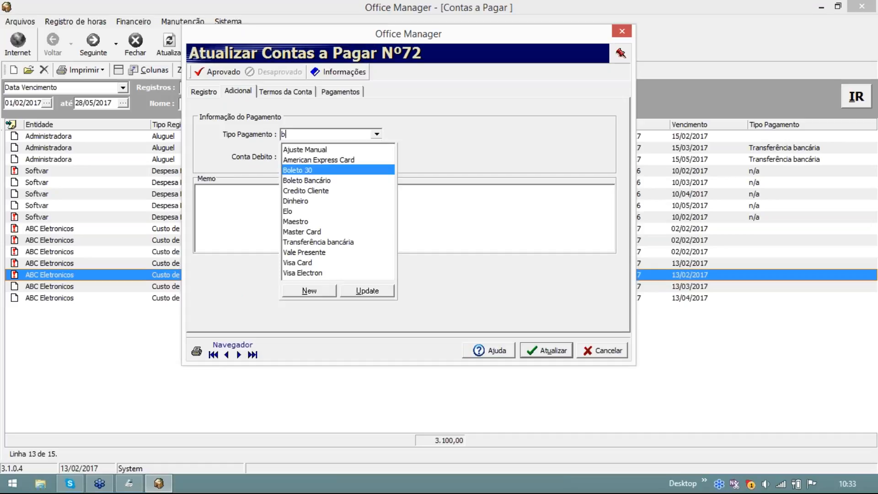
pyautogui.click(321, 180)
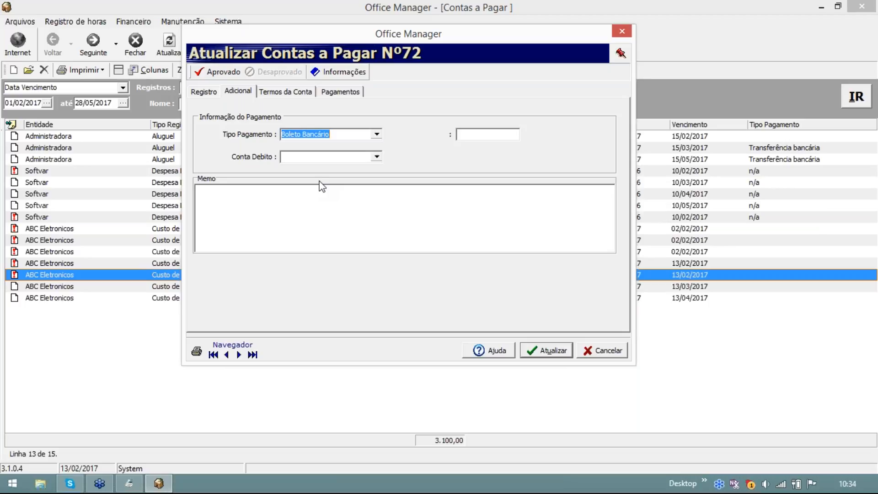
pyautogui.press('Return')
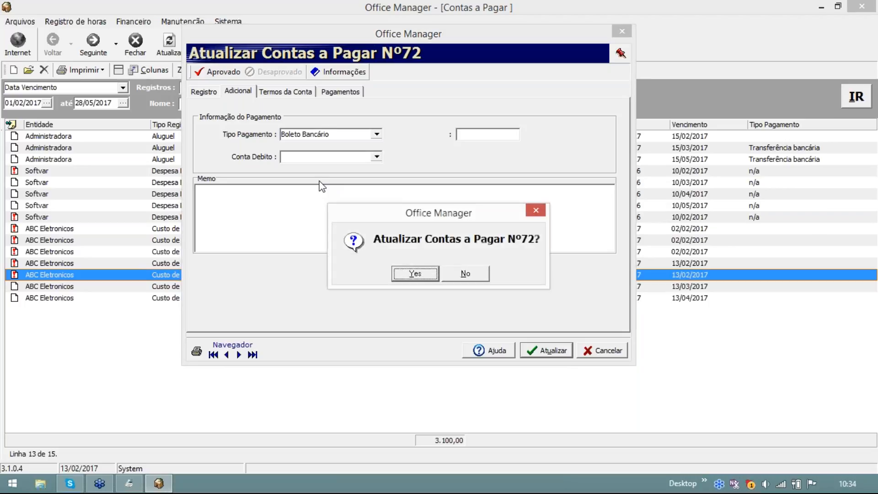
pyautogui.press('Return')
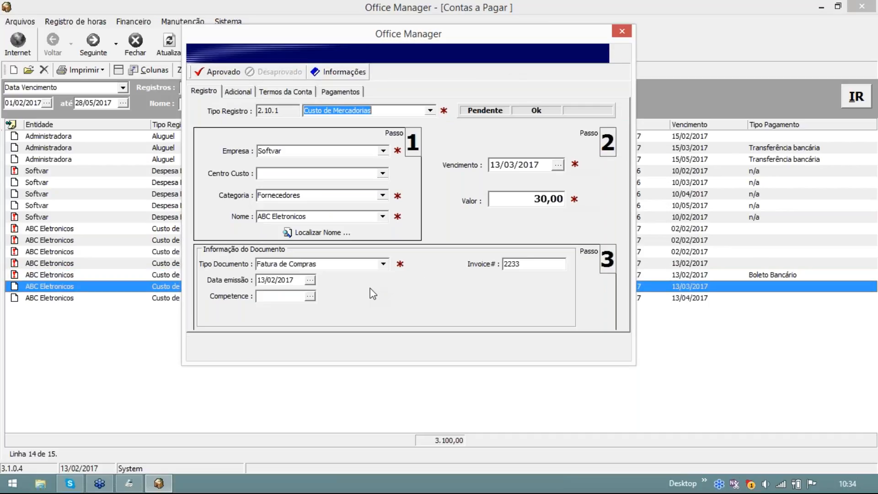
pyautogui.click(238, 91)
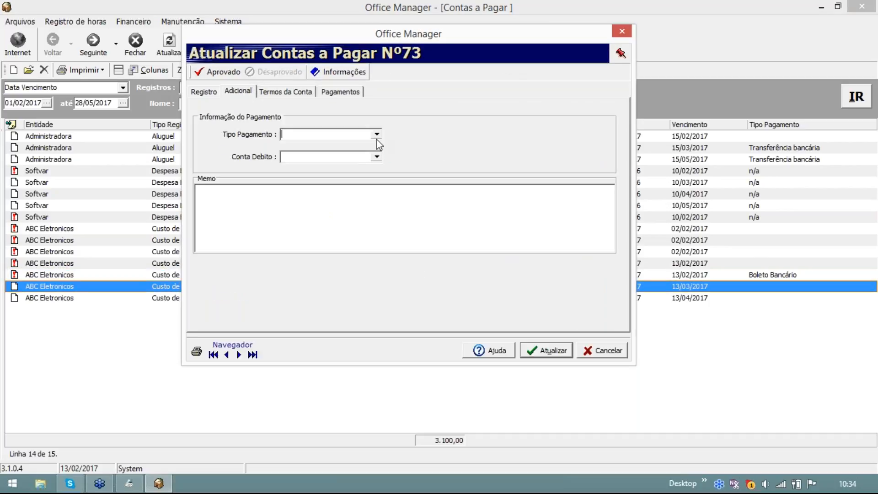
pyautogui.click(361, 133)
pyautogui.write('c')
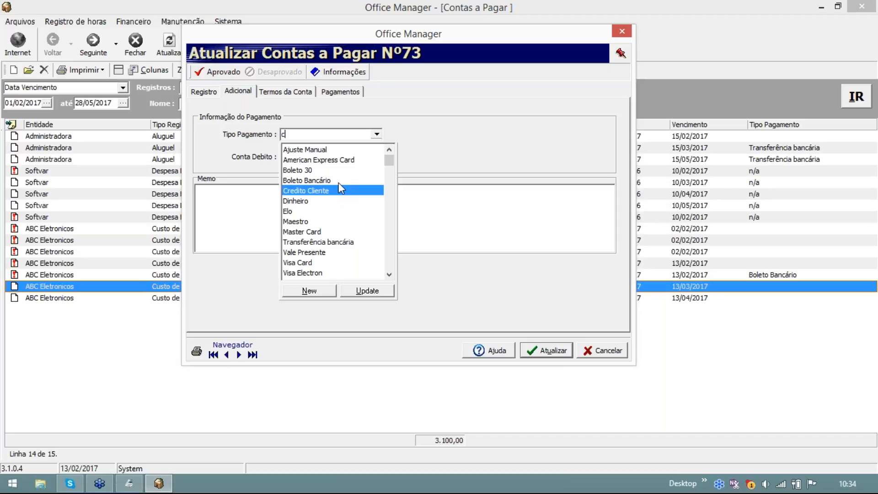
pyautogui.click(360, 191)
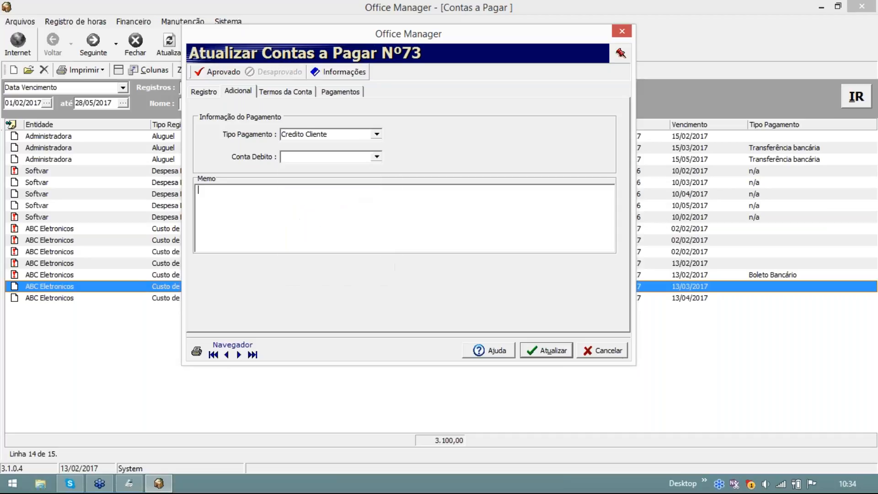
pyautogui.click(617, 359)
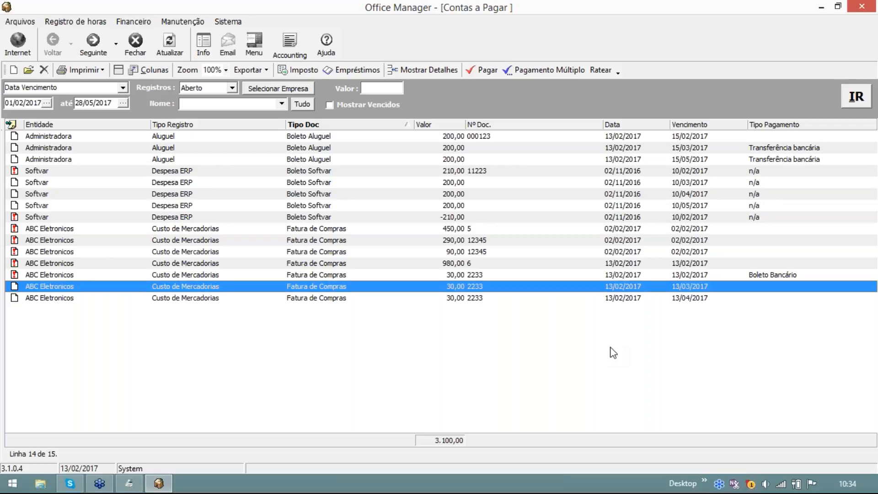
pyautogui.click(195, 90)
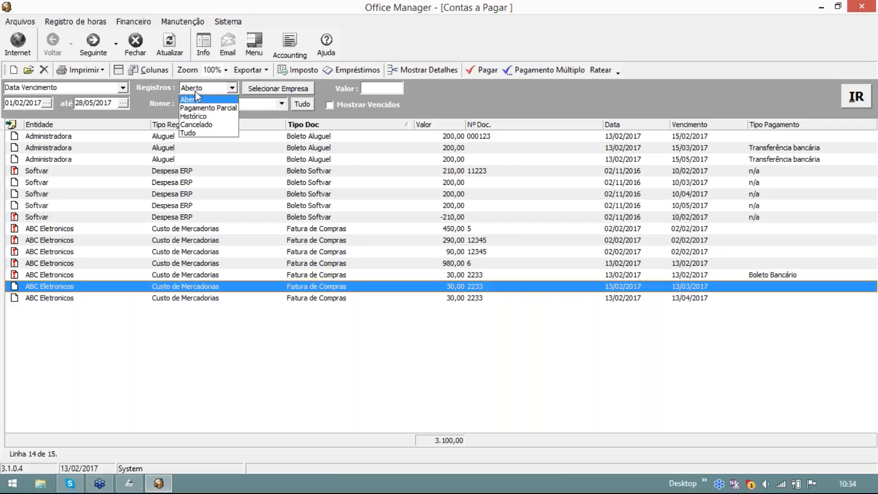
pyautogui.click(196, 87)
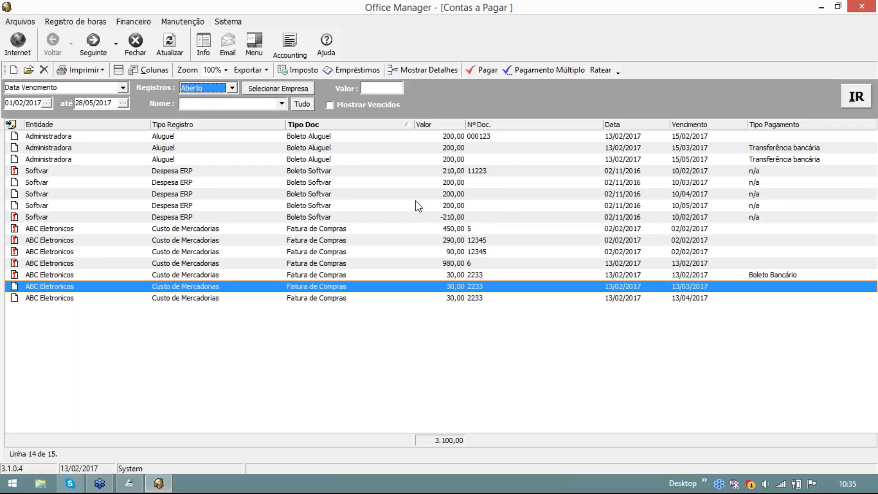
# Start a payment for the ABC Eletronicos invoice 2233 instalment due 13/02/2017 and choose the second listed account as Conta Débito.
pyautogui.click(512, 275)
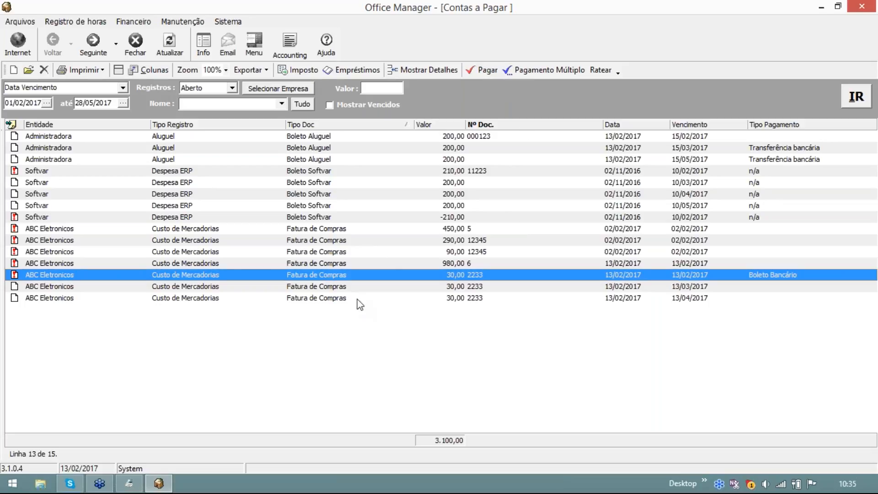
pyautogui.click(485, 70)
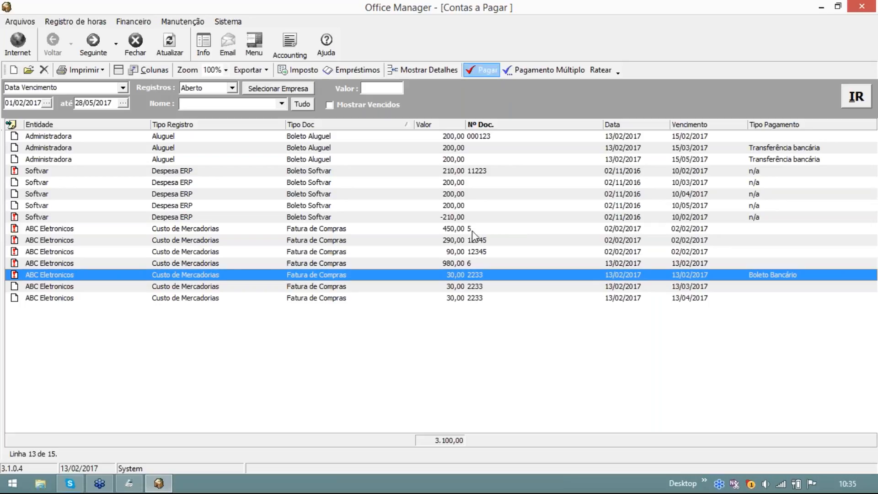
pyautogui.moveTo(435, 96); pyautogui.dragTo(463, 32)
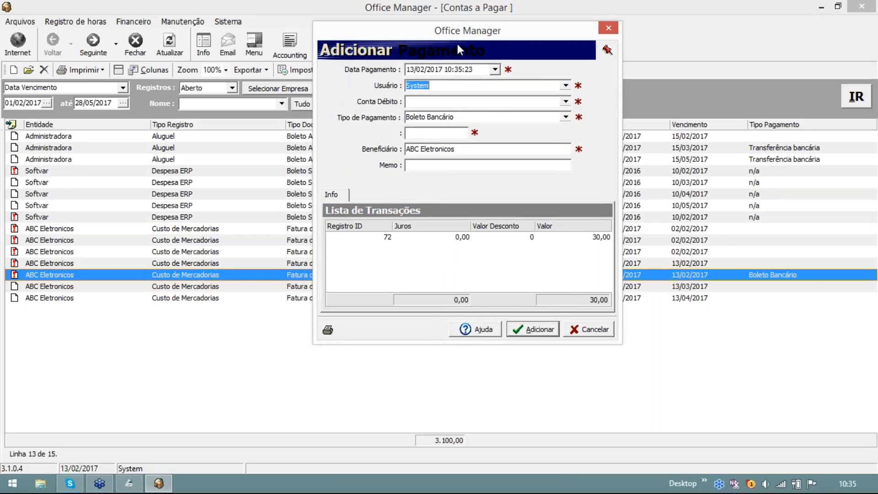
pyautogui.press('Tab')
pyautogui.press('Tab')
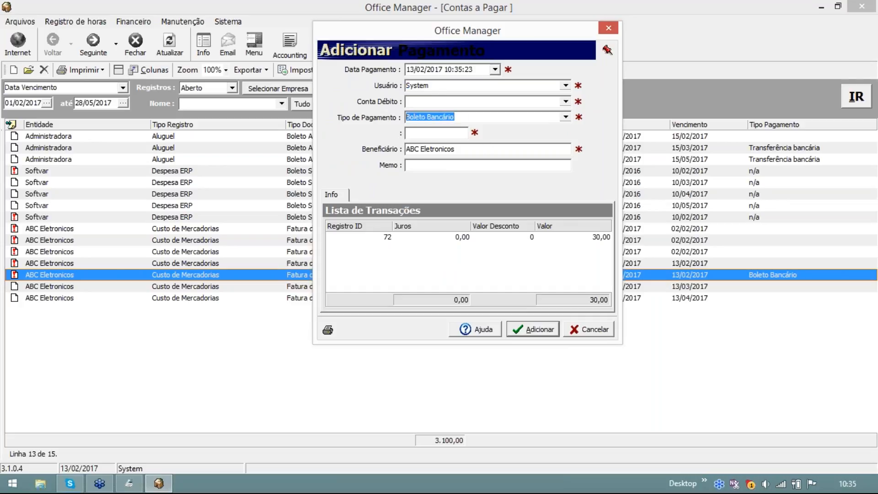
pyautogui.click(566, 102)
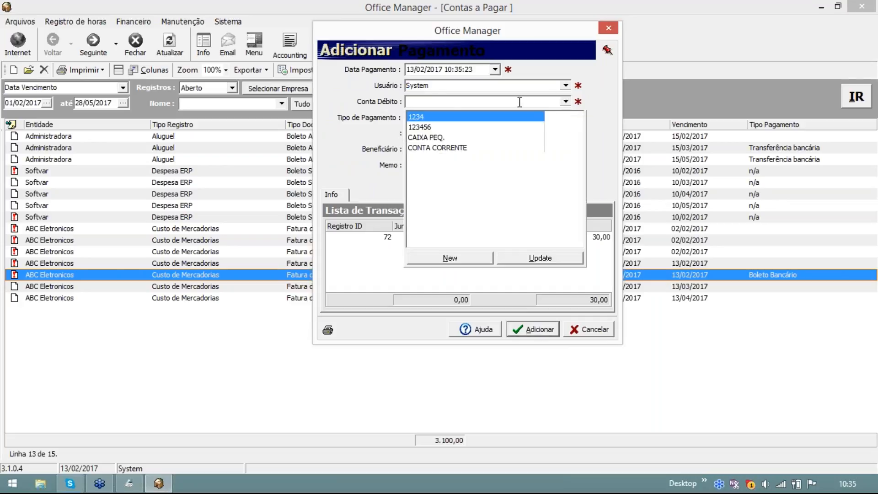
pyautogui.click(429, 128)
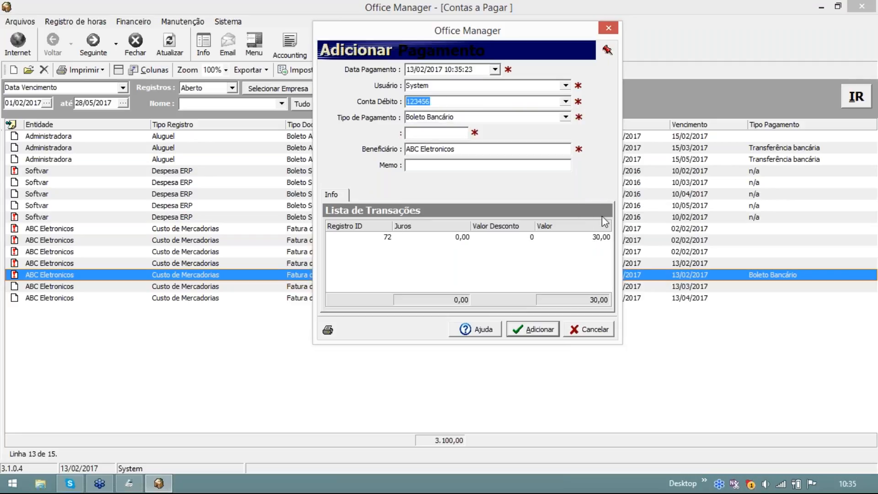
# Enter 111000 as the boleto number and check the payment's interest and discount values.
pyautogui.click(440, 135)
pyautogui.write('111000')
pyautogui.click(419, 166)
pyautogui.click(429, 238)
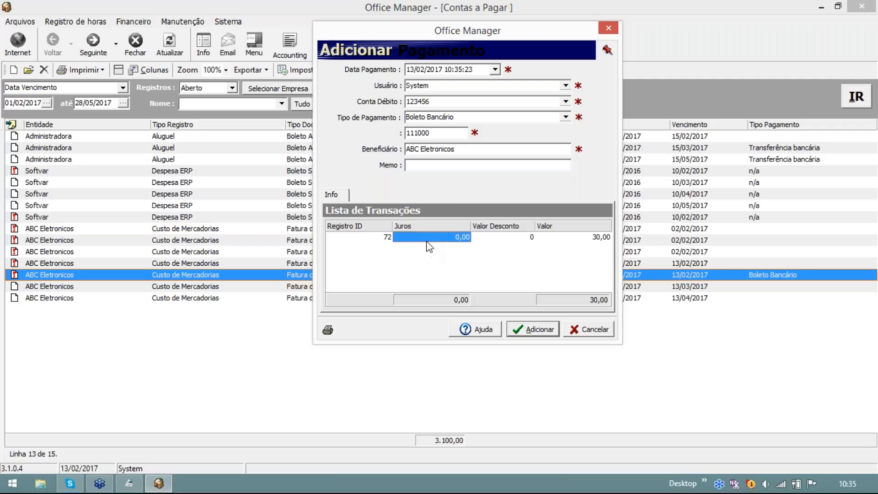
pyautogui.click(496, 238)
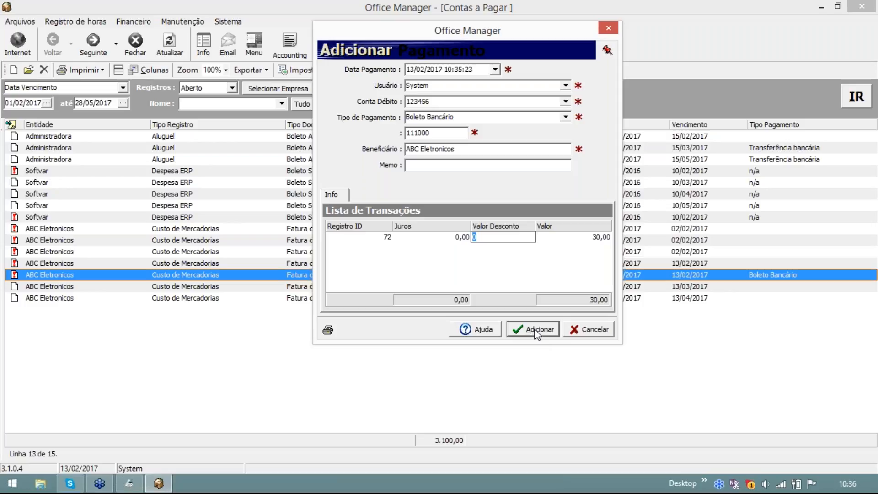
# Check the payment date and add the Boleto Bancário payment for the invoice 2233 instalment.
pyautogui.click(438, 70)
pyautogui.moveTo(471, 69); pyautogui.dragTo(406, 70)
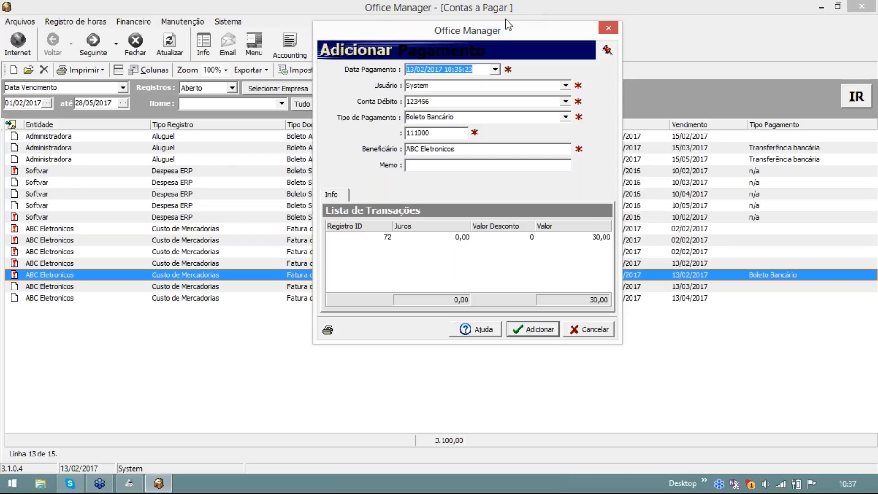
pyautogui.click(438, 69)
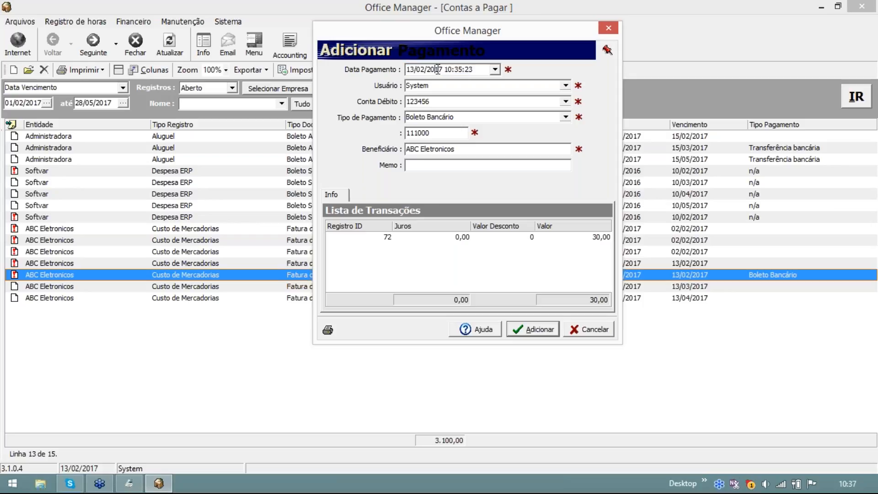
pyautogui.moveTo(442, 69); pyautogui.dragTo(367, 67)
pyautogui.click(533, 335)
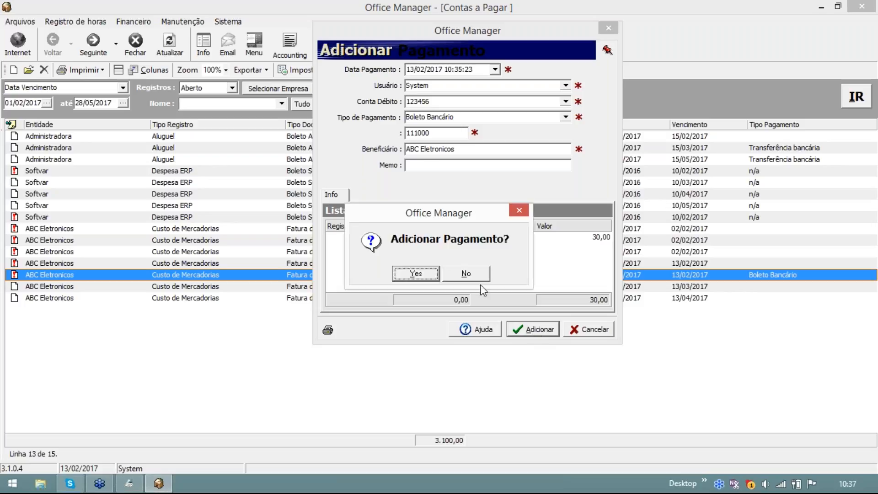
pyautogui.click(427, 274)
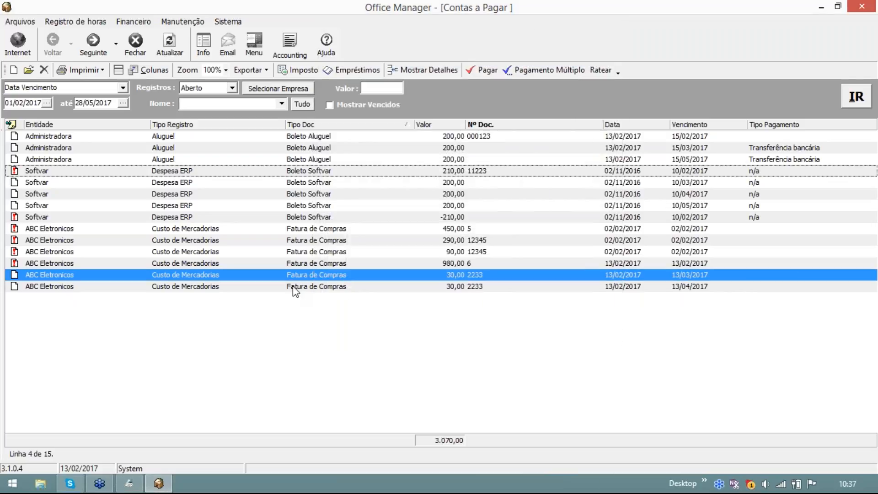
# Filter the payables list to Histórico records to check the paid invoice 2233 instalment.
pyautogui.click(310, 291)
pyautogui.click(307, 259)
pyautogui.click(307, 241)
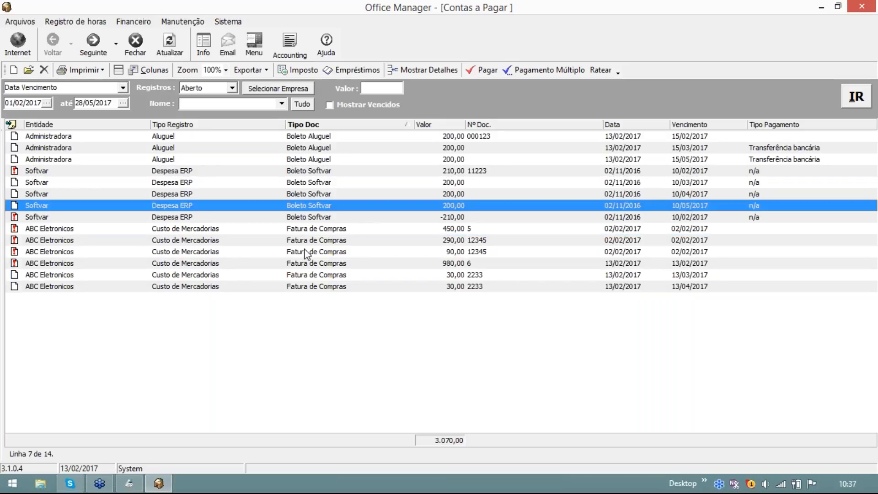
pyautogui.click(303, 252)
pyautogui.click(302, 274)
pyautogui.click(232, 87)
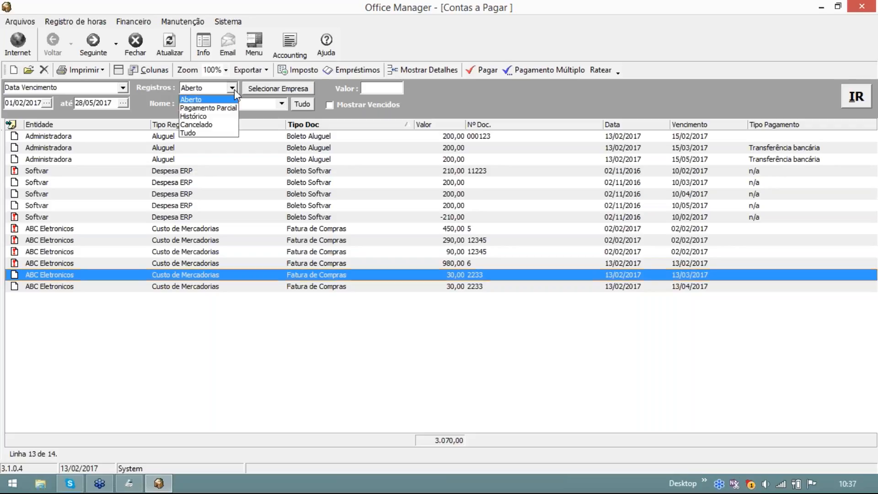
pyautogui.click(205, 116)
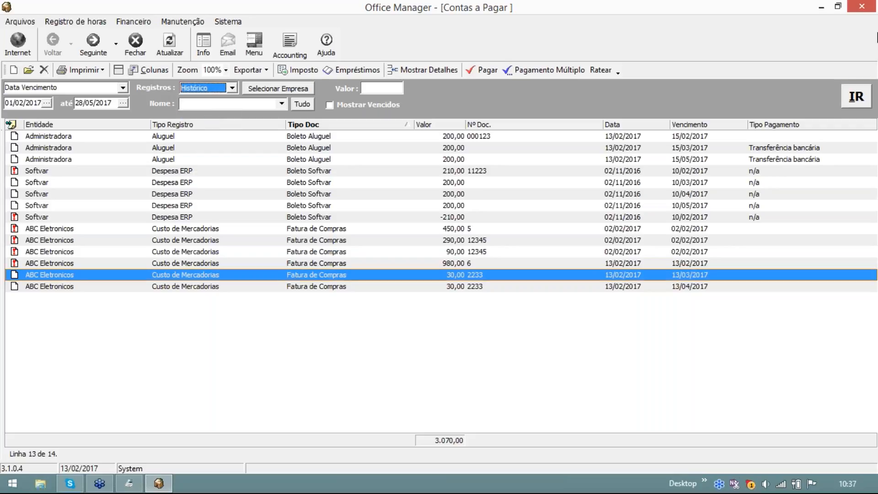
pyautogui.click(863, 97)
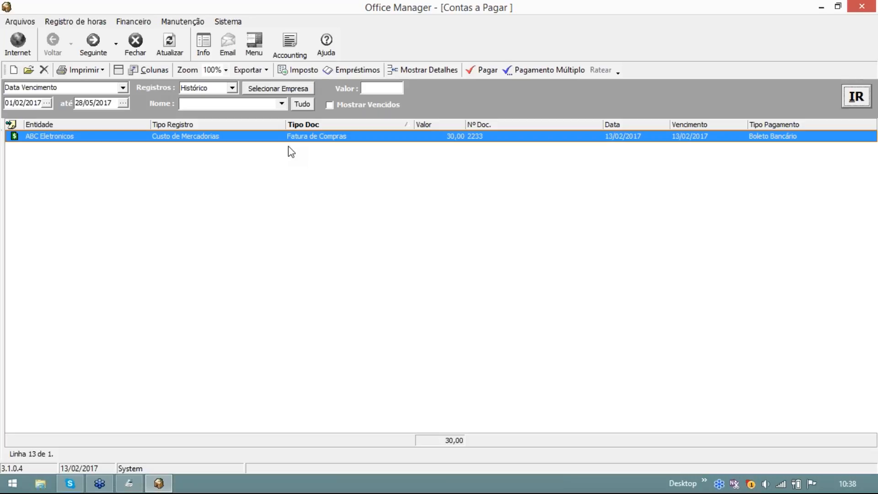
# Set the payables record filter back to Aberto and reload the list.
pyautogui.click(250, 70)
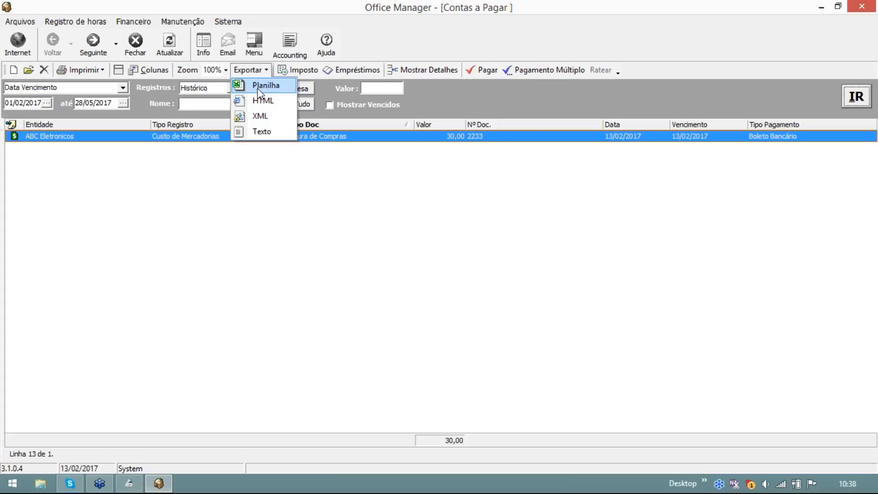
pyautogui.click(234, 88)
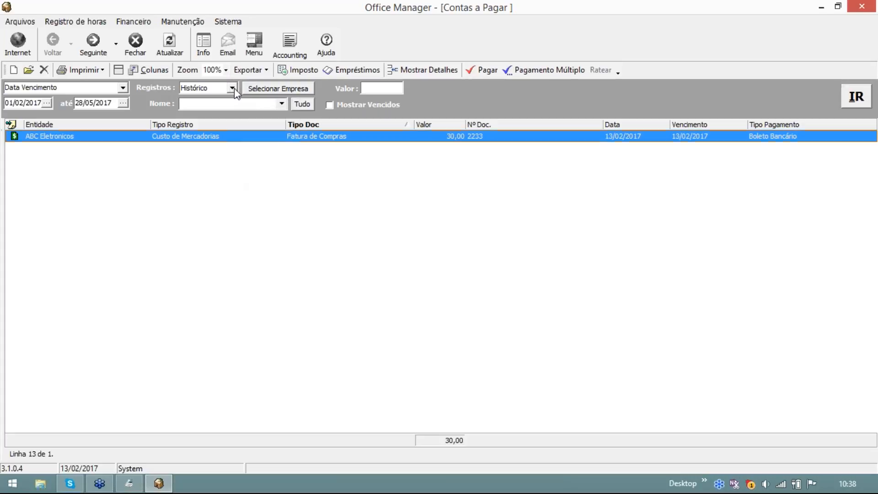
pyautogui.click(233, 87)
pyautogui.click(233, 87)
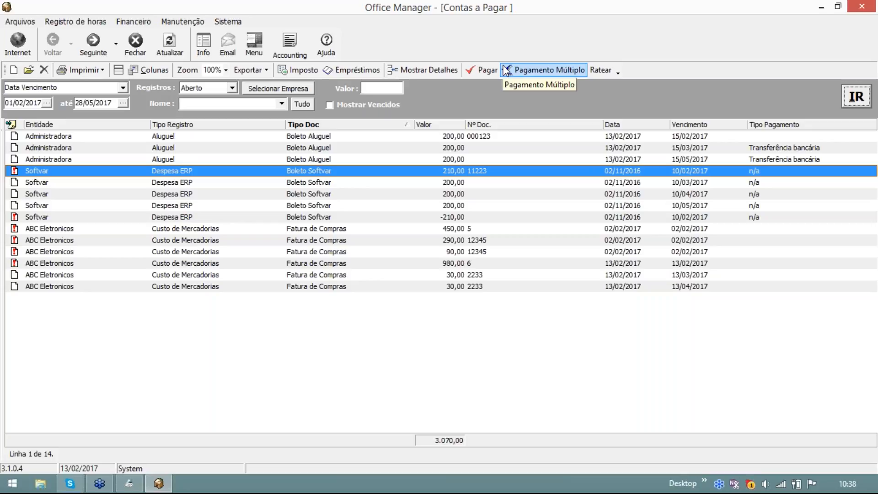
# Start a Pagamento Múltiplo and add the Softvar records of 200,00 due 10/04/2017 and -210,00 due 10/02/2017.
pyautogui.click(559, 73)
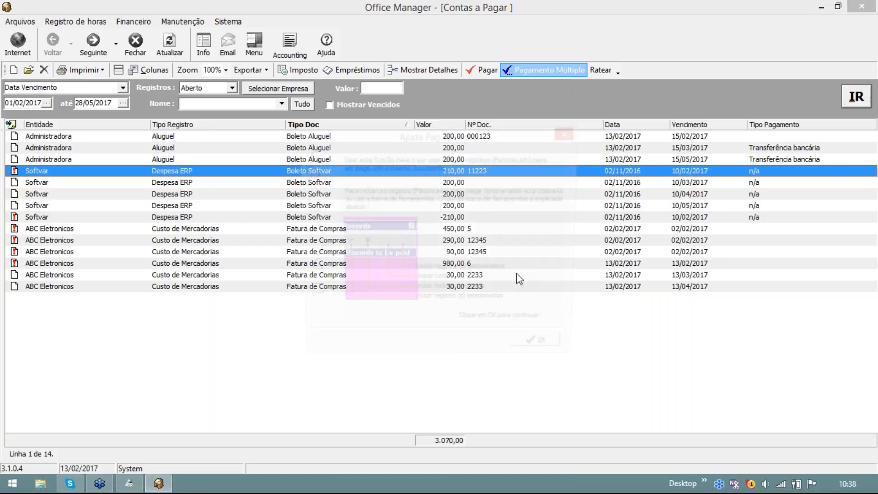
pyautogui.click(545, 351)
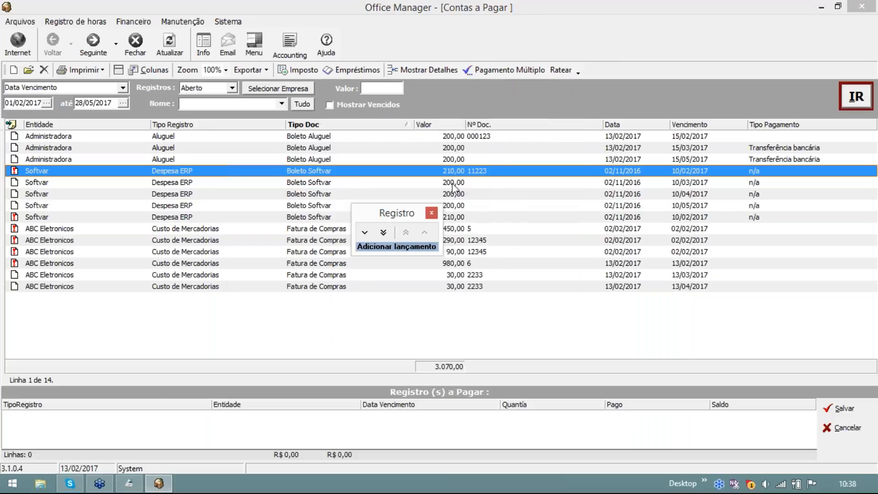
pyautogui.click(396, 194)
pyautogui.click(499, 188)
pyautogui.click(382, 213)
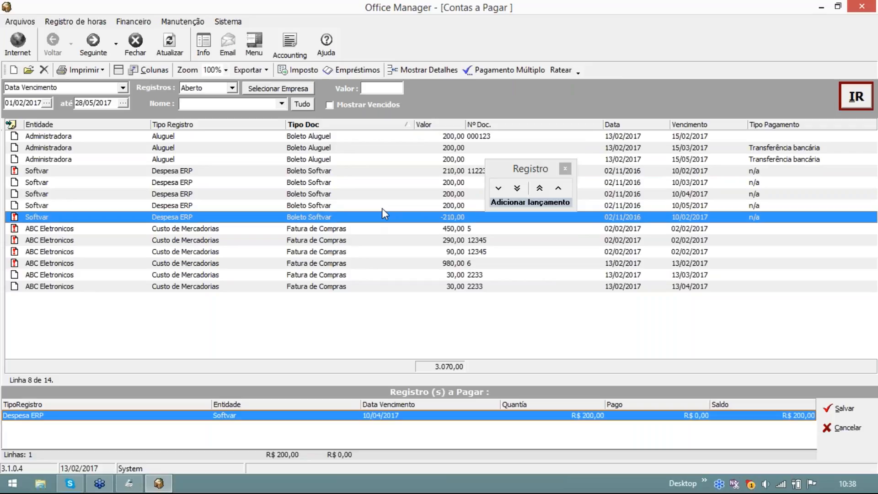
pyautogui.click(494, 188)
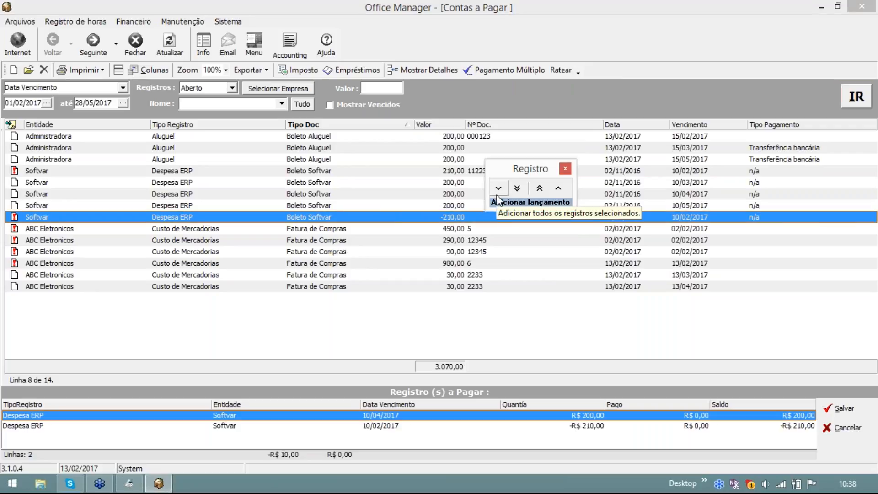
# Review the combined payment form for the two selected Softvar records and cancel it without adding a payment.
pyautogui.click(545, 427)
pyautogui.click(546, 415)
pyautogui.click(554, 426)
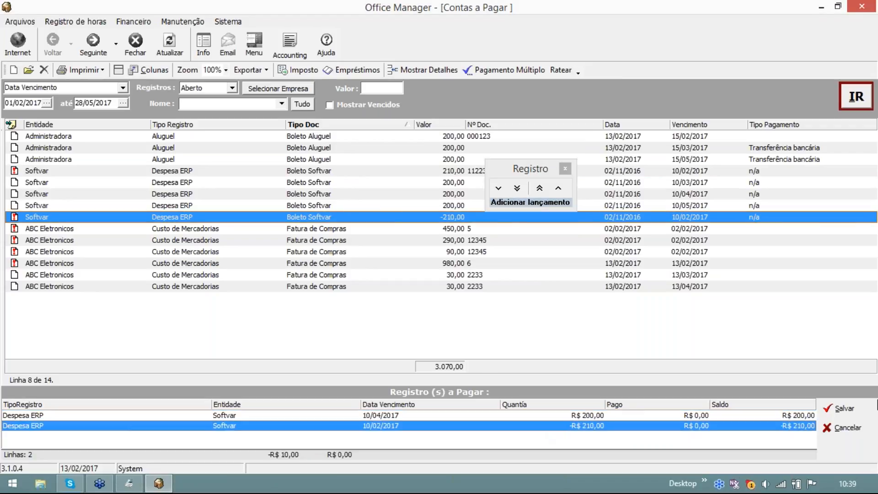
pyautogui.click(866, 411)
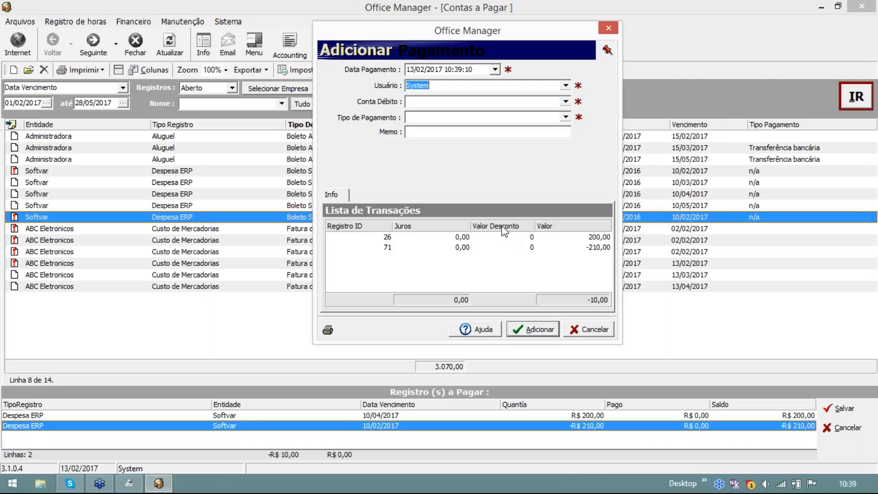
pyautogui.click(583, 329)
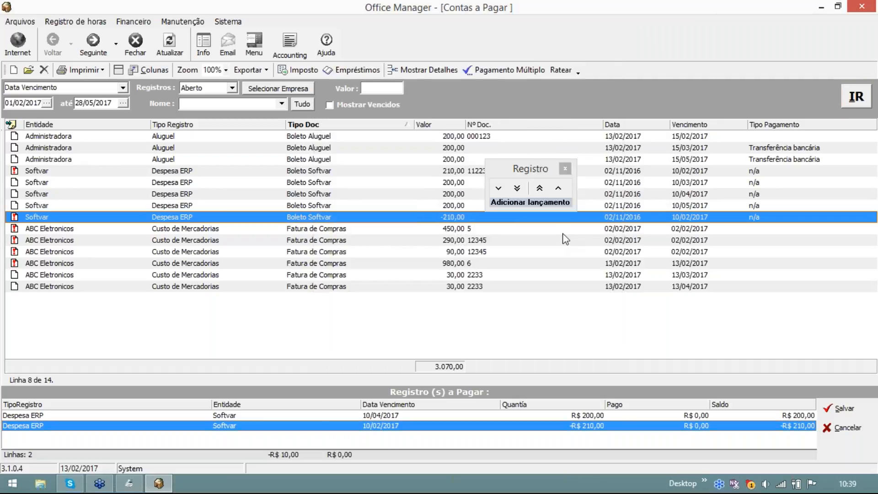
# Add all open payables to the Registro(s) a Pagar list of the multiple payment.
pyautogui.click(519, 191)
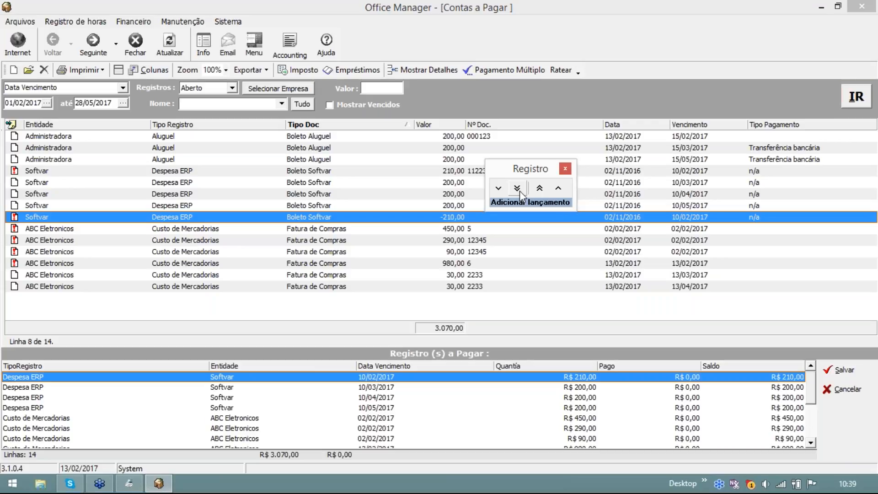
# Empty the multiple-payment list and filter the open payables by the entity Softvar.
pyautogui.click(541, 189)
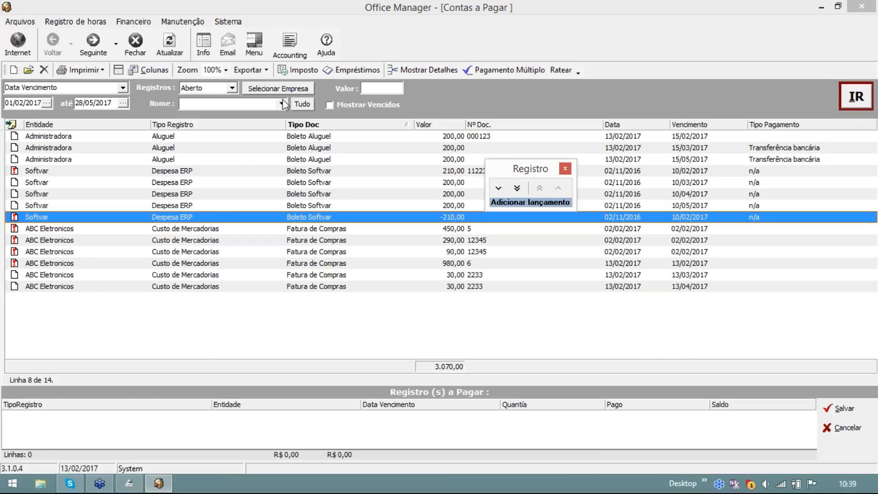
pyautogui.click(241, 105)
pyautogui.write('S')
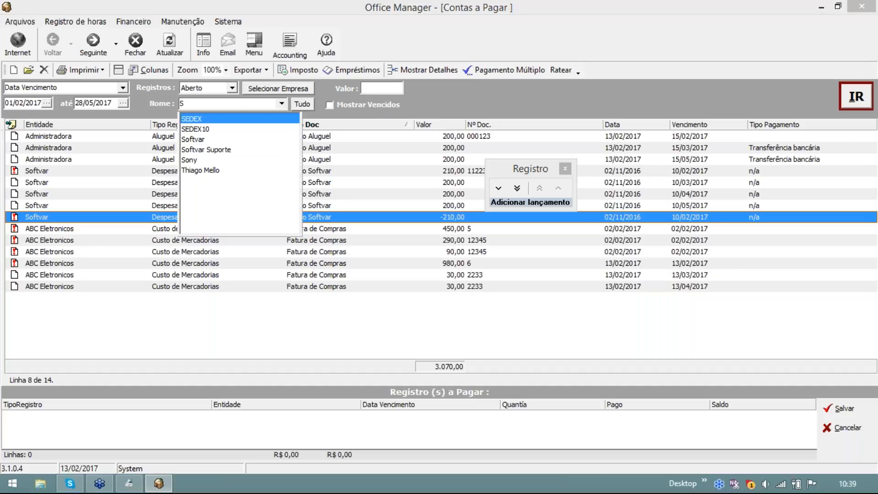
pyautogui.click(206, 140)
pyautogui.click(866, 98)
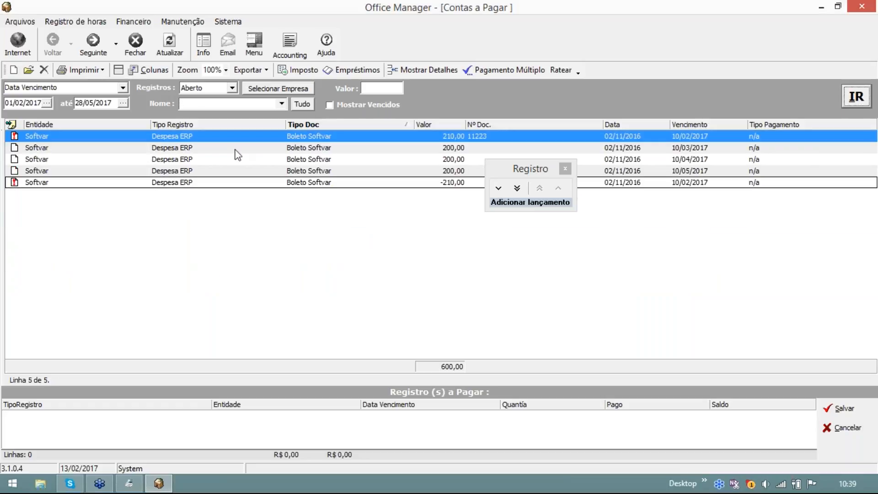
# Add all the Softvar payables to the multiple-payment list and clear that list again.
pyautogui.click(234, 148)
pyautogui.click(230, 163)
pyautogui.click(226, 172)
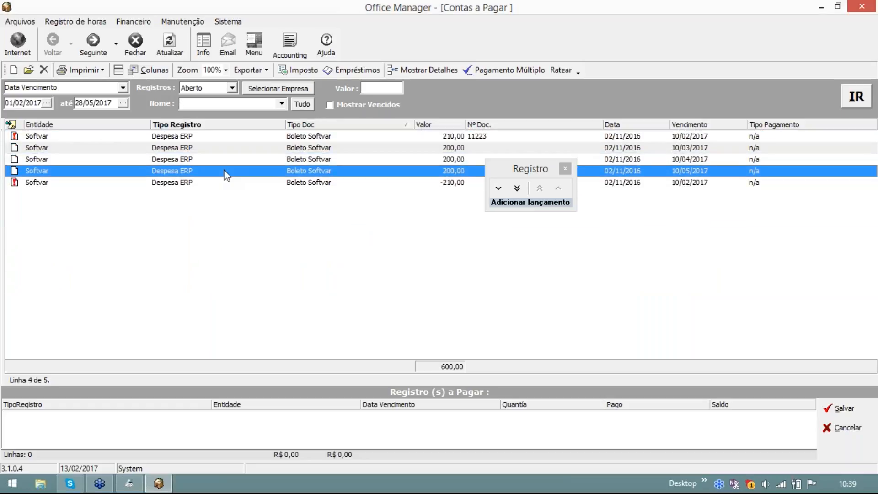
pyautogui.click(222, 185)
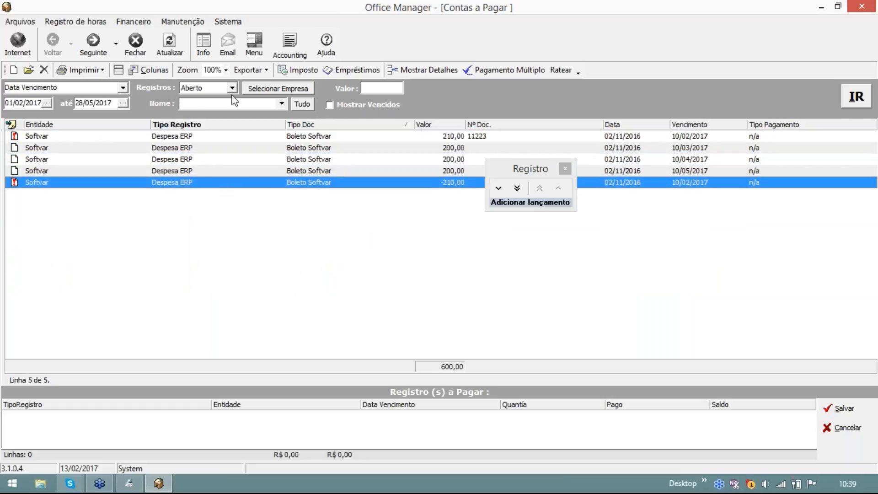
pyautogui.click(520, 185)
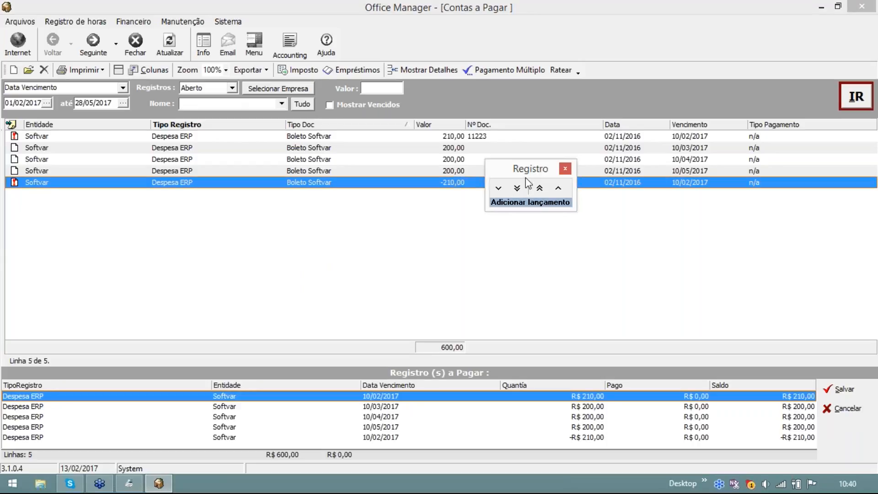
pyautogui.click(540, 188)
# Filter the payables by ABC Eletronicos and add all of its invoices to the multiple-payment list.
pyautogui.click(201, 104)
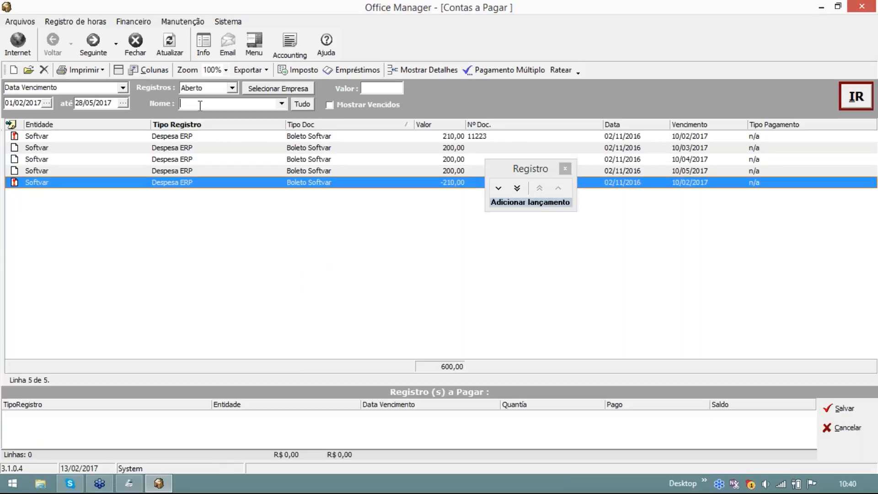
pyautogui.write('a')
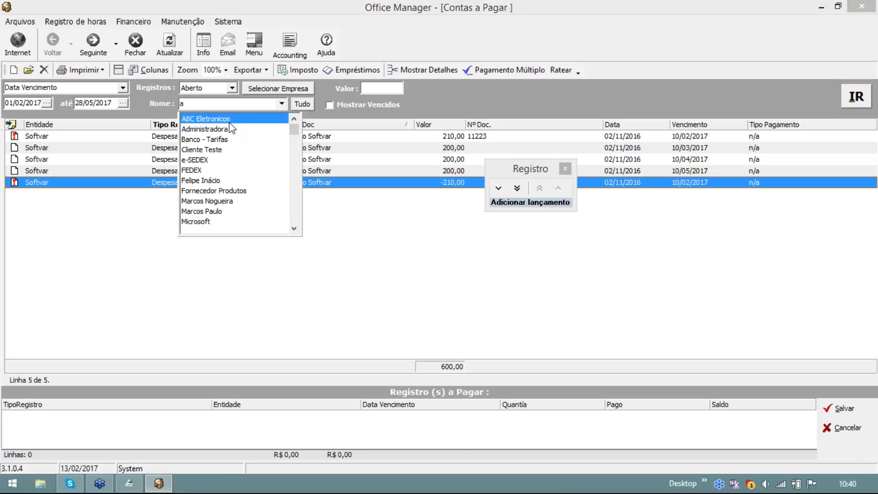
pyautogui.press('Return')
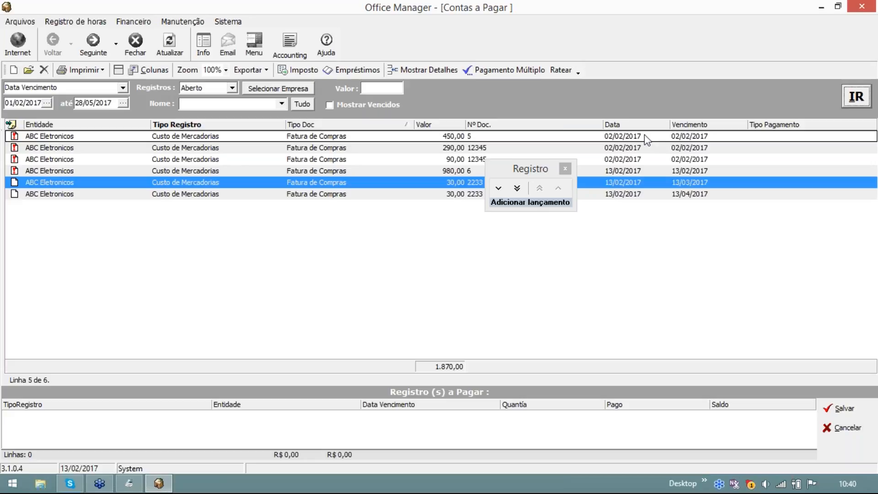
pyautogui.click(517, 188)
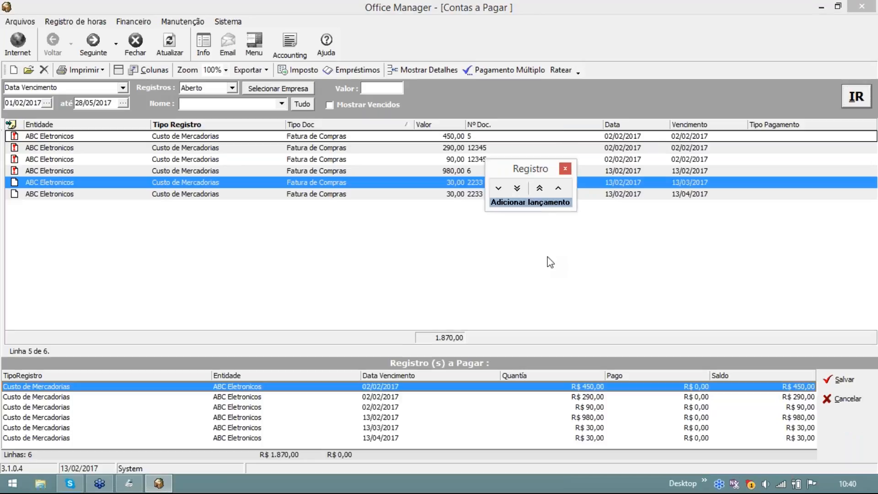
# View the payment form for the ABC Eletronicos batch, cancel it, and reload the payables list without a name filter.
pyautogui.click(859, 381)
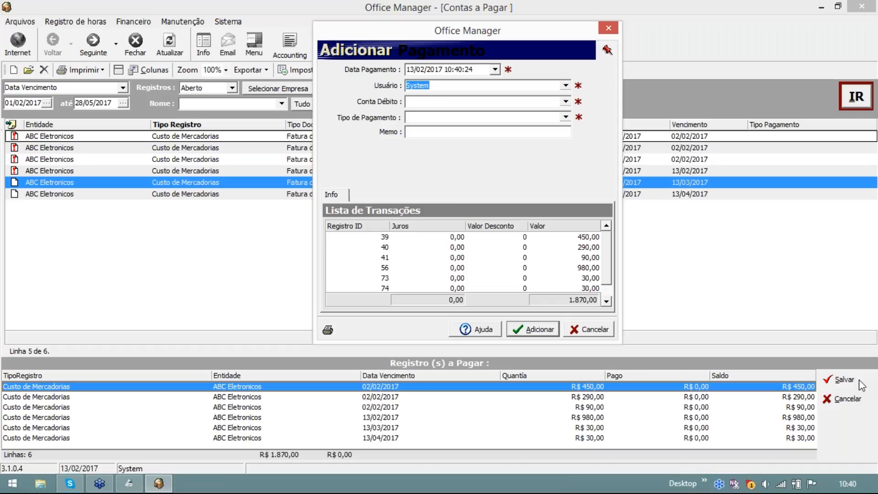
pyautogui.click(602, 329)
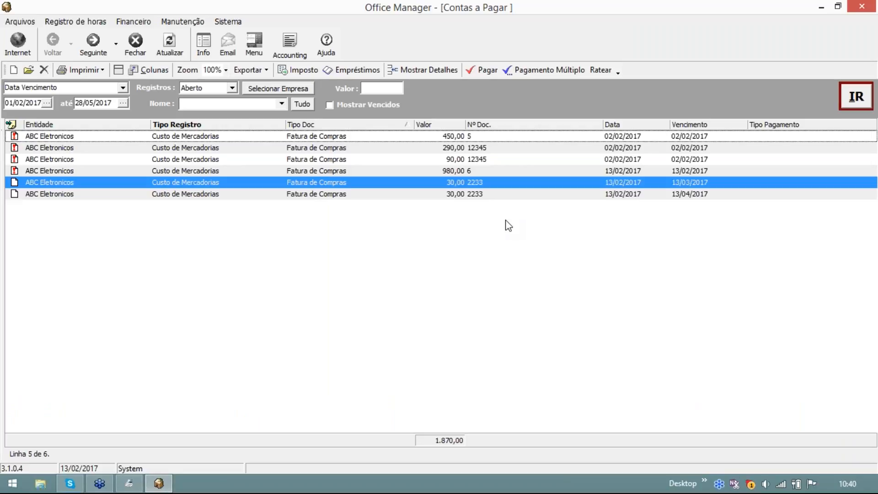
pyautogui.click(867, 109)
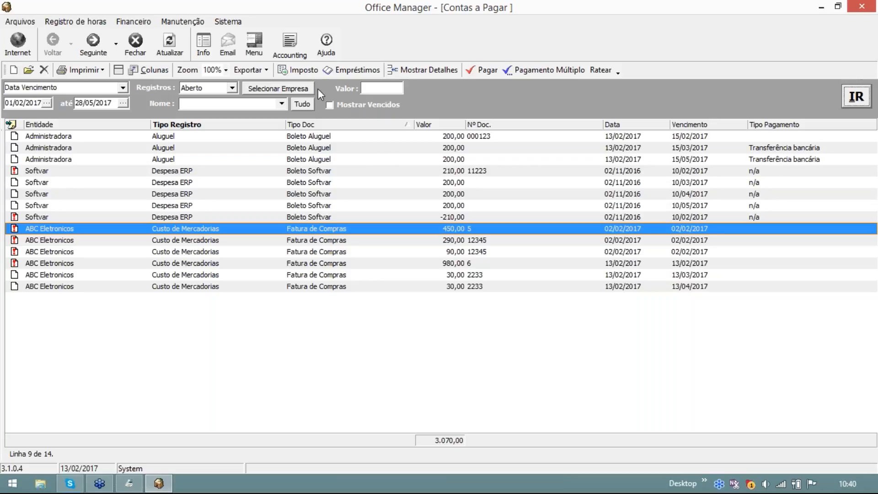
# Look through the name, date-type and company filter options of the payables list.
pyautogui.click(287, 101)
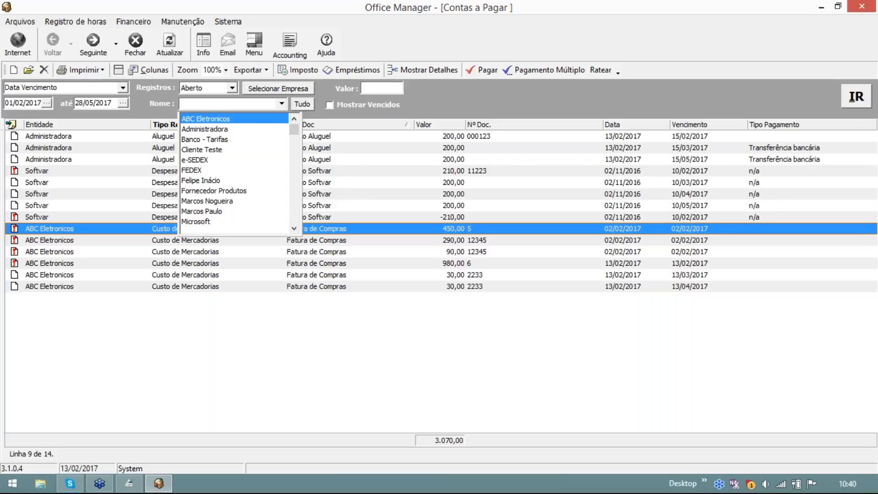
pyautogui.click(142, 87)
pyautogui.click(123, 88)
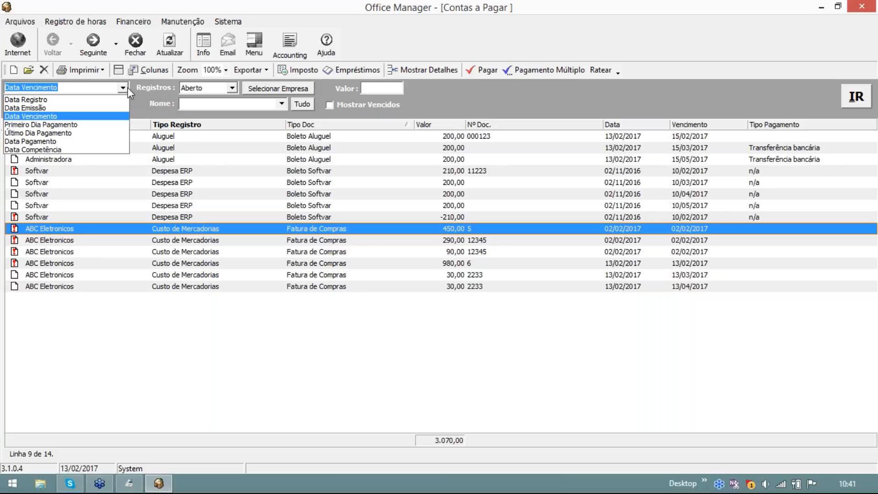
pyautogui.click(463, 95)
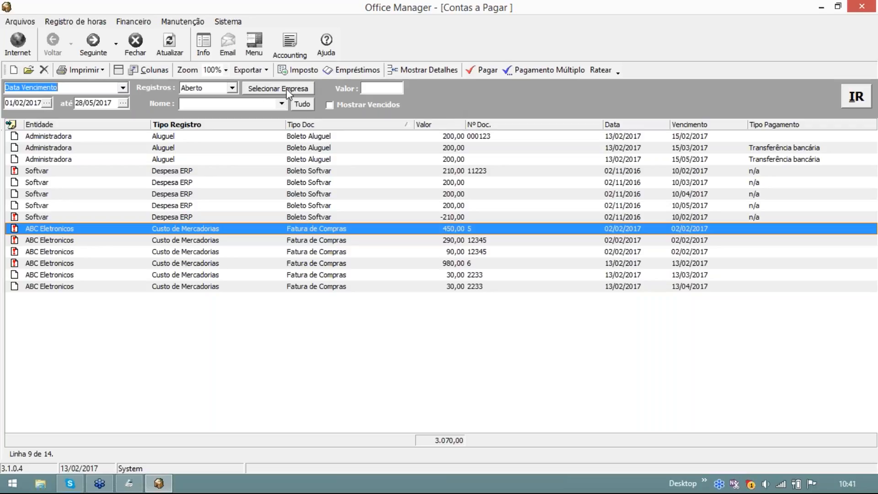
pyautogui.click(259, 89)
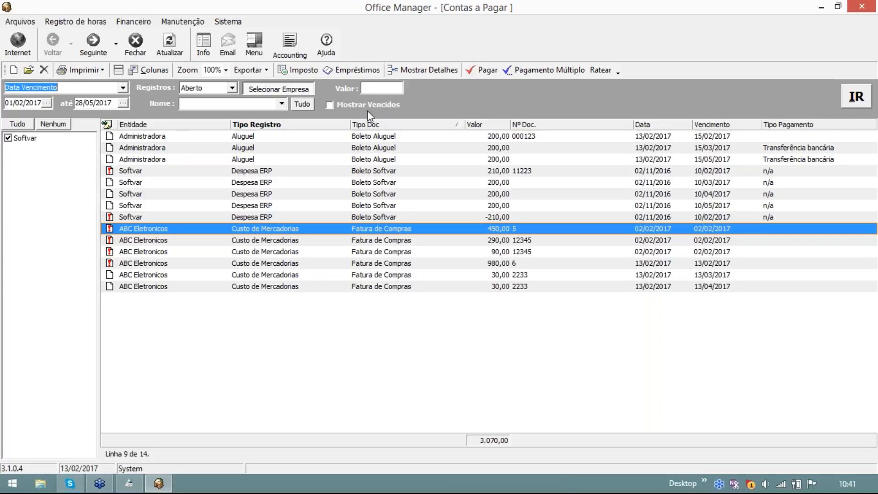
pyautogui.click(294, 91)
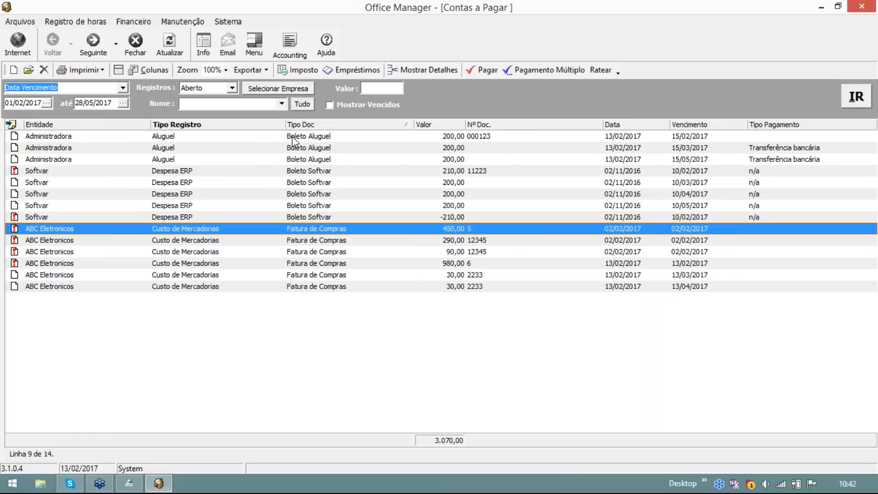
# Review the cost centre in the Administradora rent record with document 000123 and close it without changes.
pyautogui.click(213, 139)
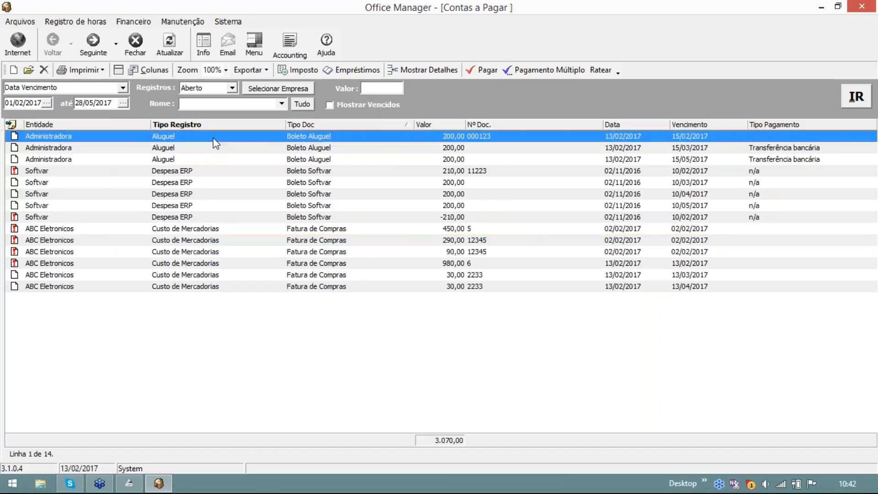
pyautogui.doubleClick(214, 138)
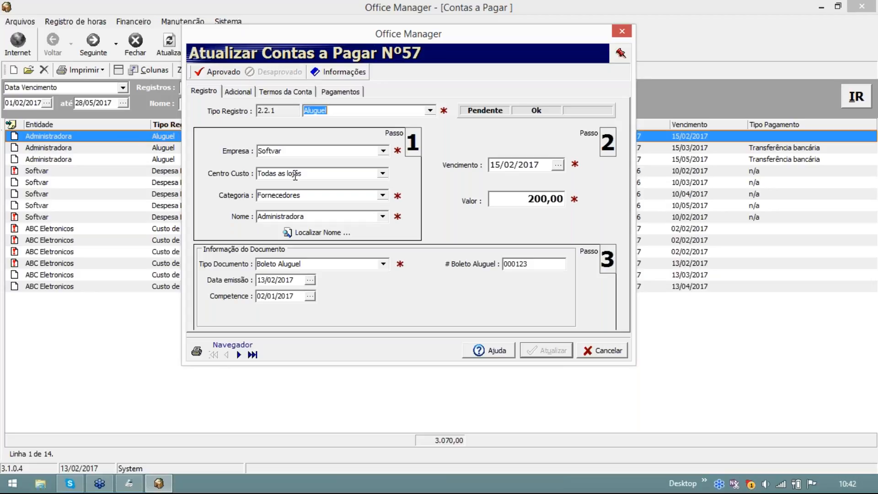
pyautogui.click(315, 173)
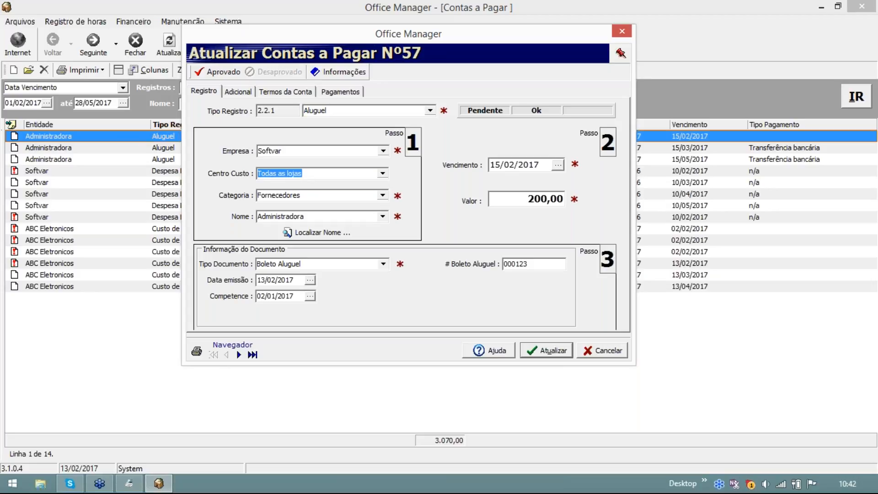
pyautogui.click(602, 350)
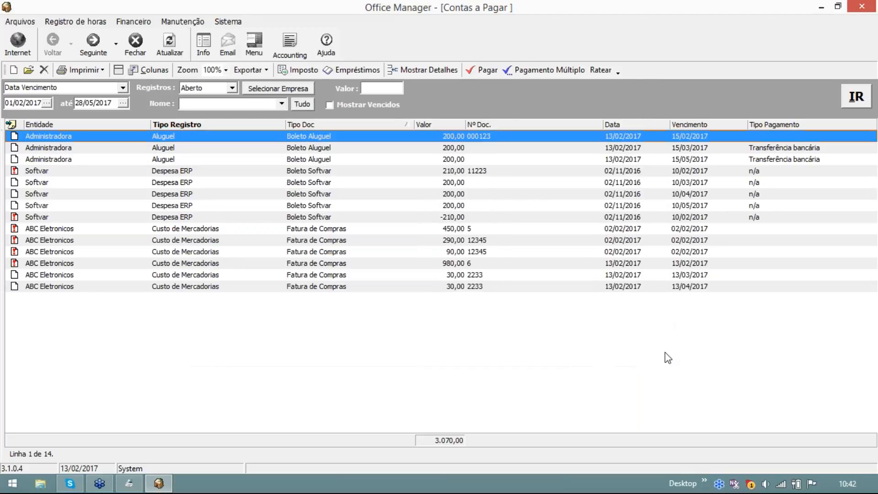
# Open the cost apportionment for the Administradora rent entry due 15/03/2017.
pyautogui.click(326, 150)
pyautogui.click(163, 150)
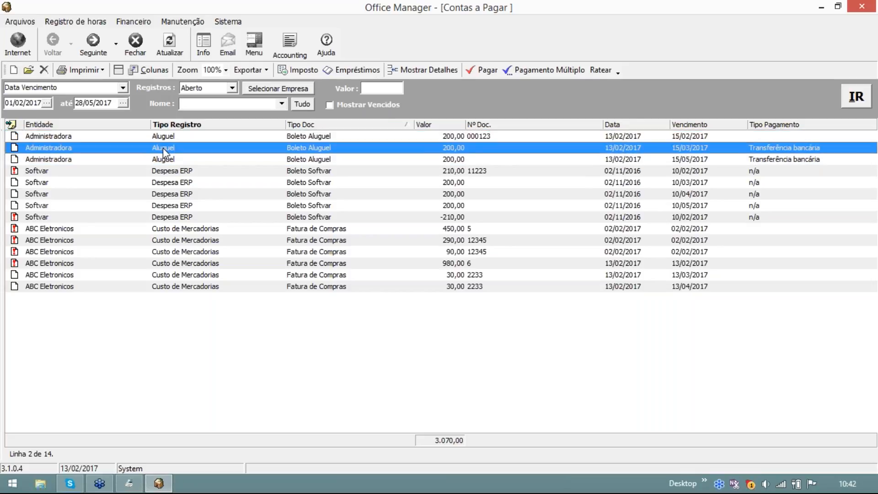
pyautogui.click(612, 70)
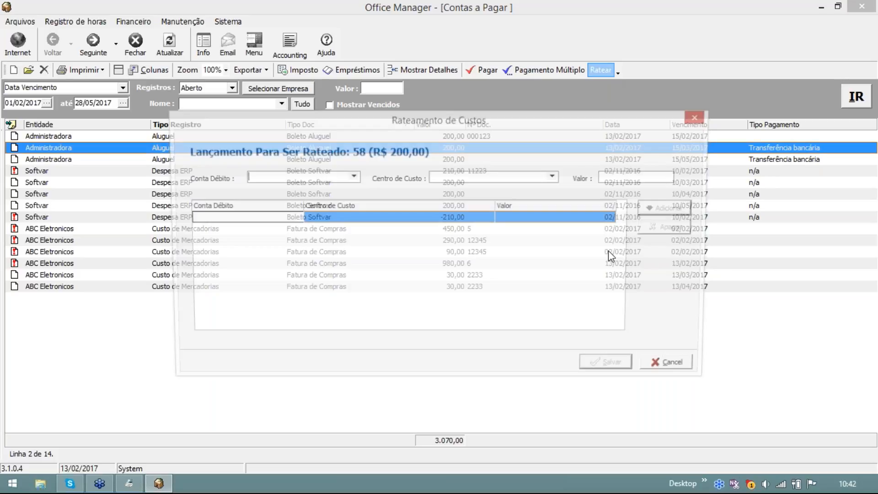
pyautogui.moveTo(540, 120); pyautogui.dragTo(449, 64)
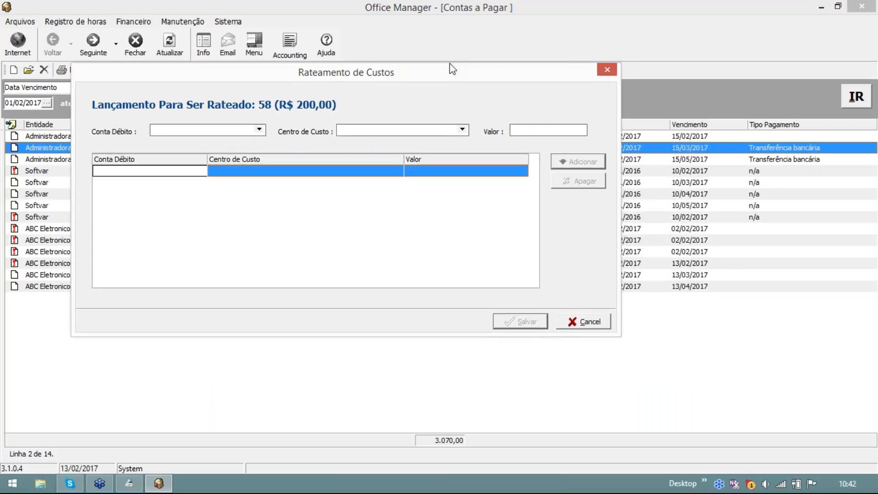
# Add an apportionment share of 100 for the cost centre Loja Ecommerce, using the second debit account offered.
pyautogui.click(529, 129)
pyautogui.write('100')
pyautogui.click(462, 129)
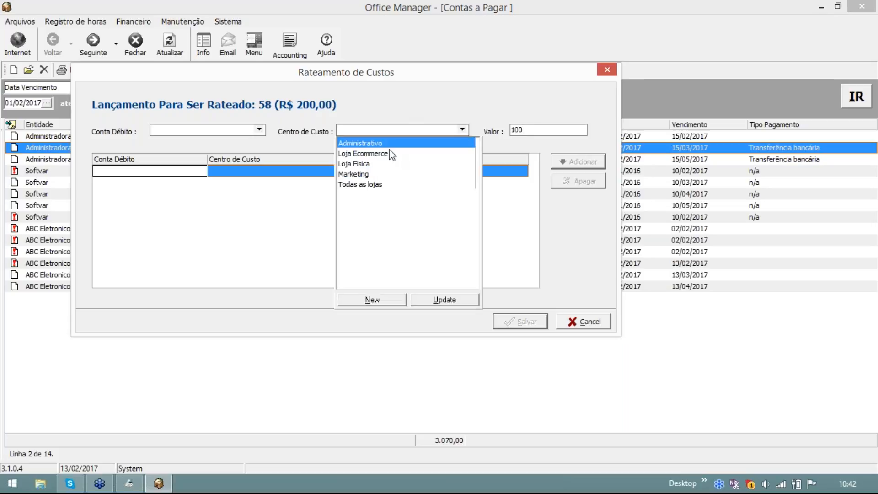
pyautogui.click(382, 158)
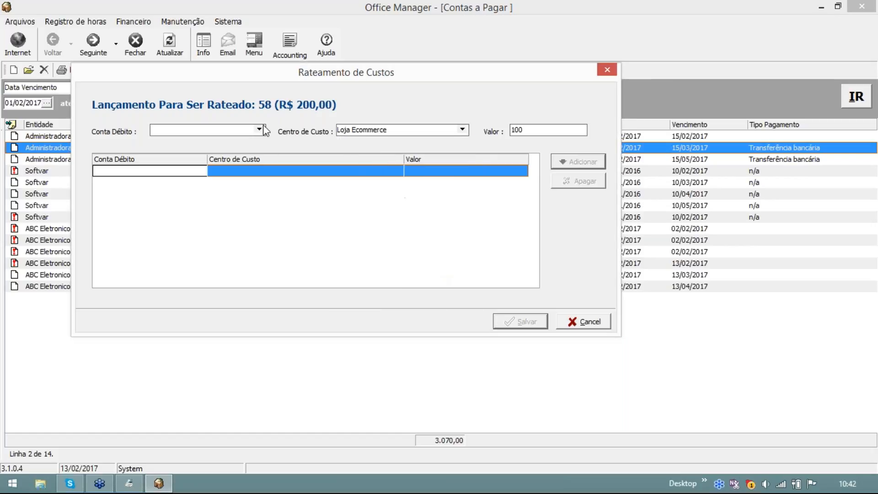
pyautogui.hotkey('shift', 'Tab')
pyautogui.hotkey('alt', 'Down')
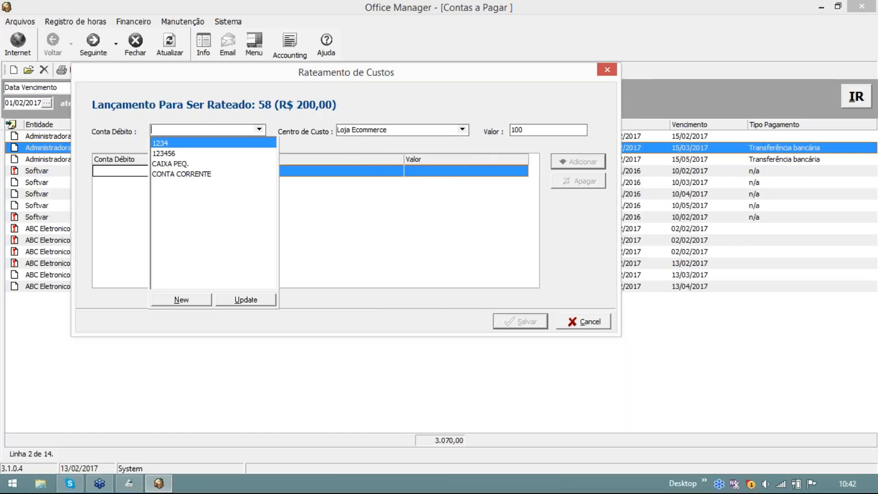
pyautogui.click(185, 155)
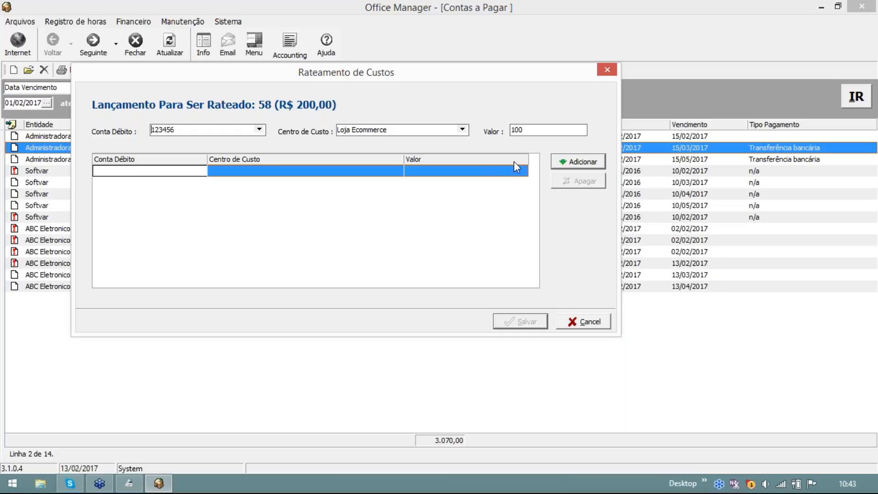
pyautogui.click(571, 164)
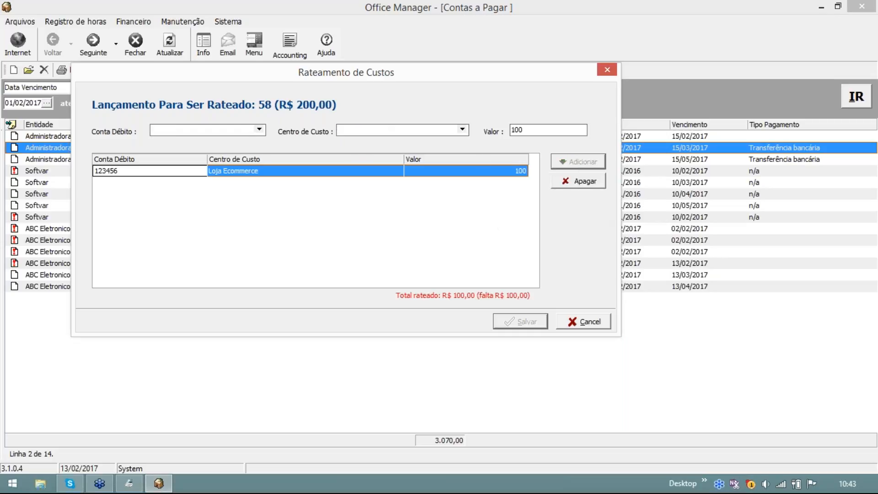
# Add a second share of 100 for the cost centre Loja Fisica on the same debit account and save the apportionment.
pyautogui.click(260, 129)
pyautogui.click(188, 155)
pyautogui.click(463, 129)
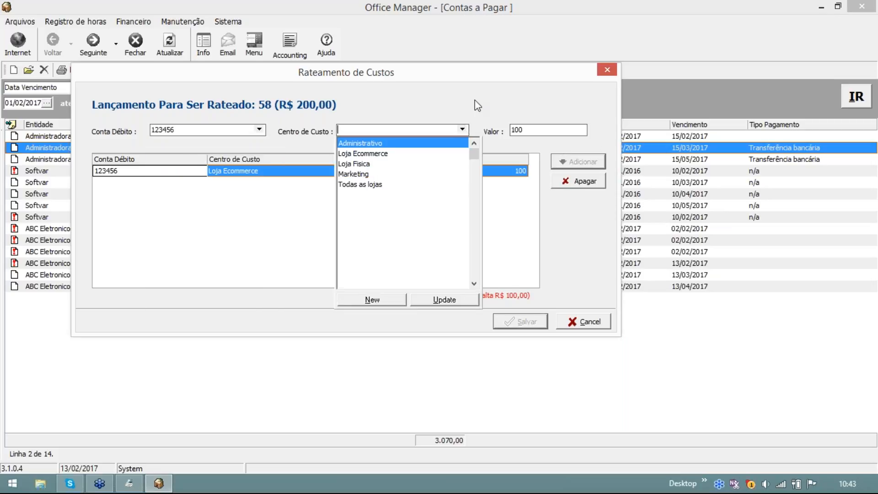
pyautogui.click(387, 166)
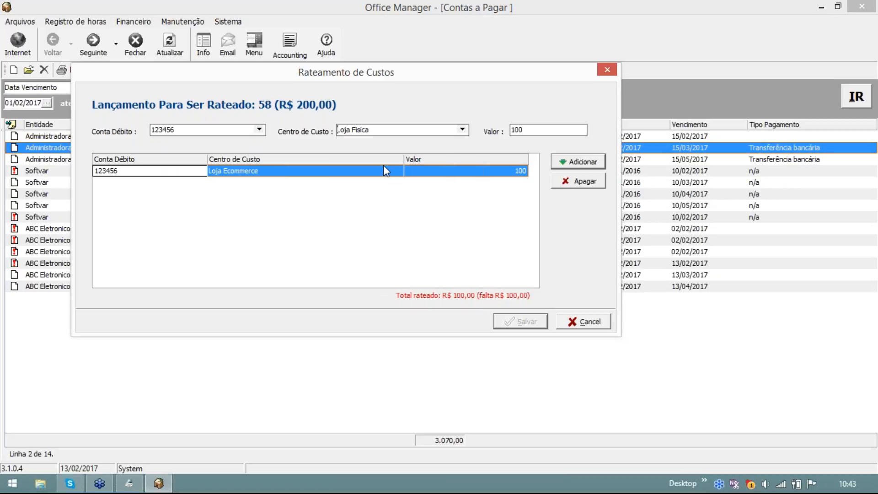
pyautogui.click(587, 162)
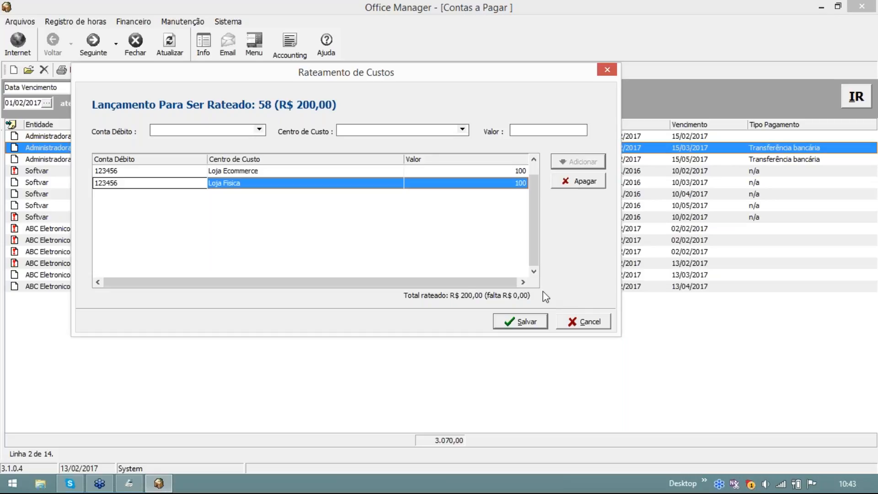
pyautogui.click(503, 183)
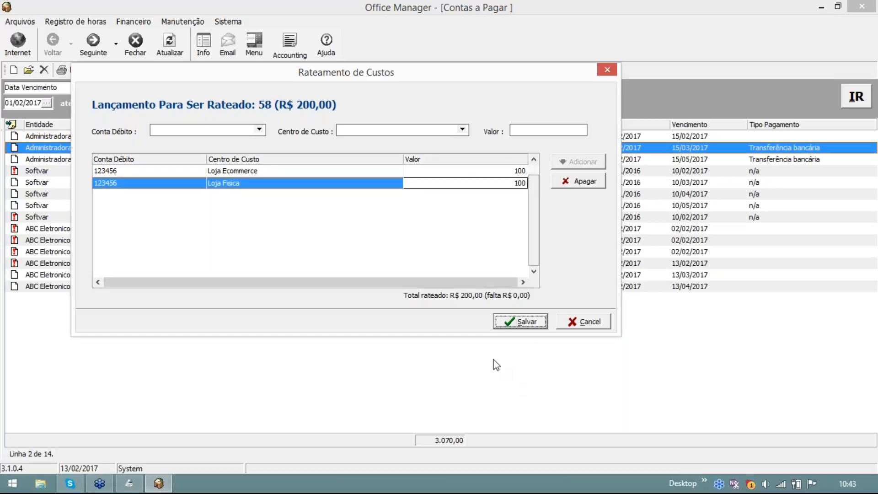
pyautogui.click(514, 321)
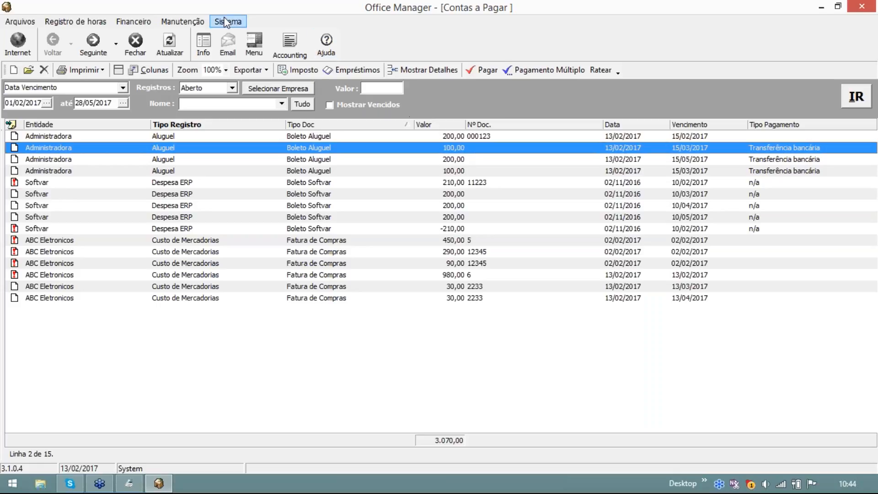
# Open the Contas a Receber list and review the record types and payment types of its open entries.
pyautogui.click(146, 23)
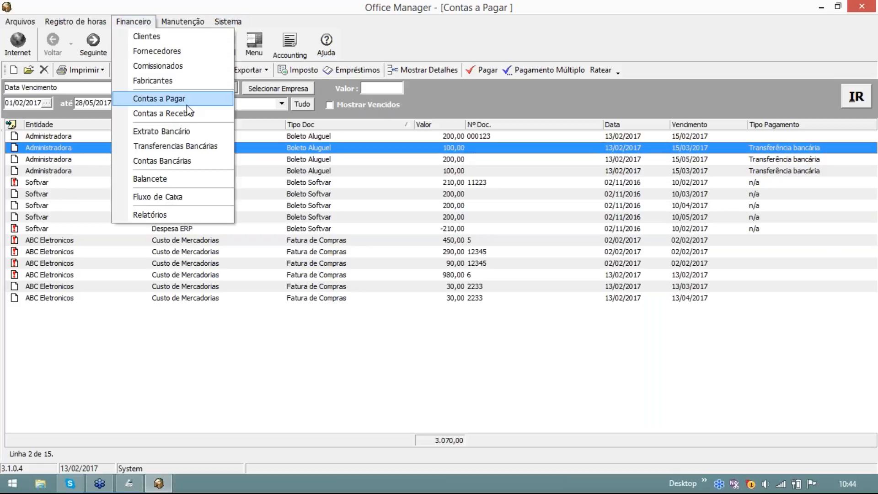
pyautogui.click(191, 117)
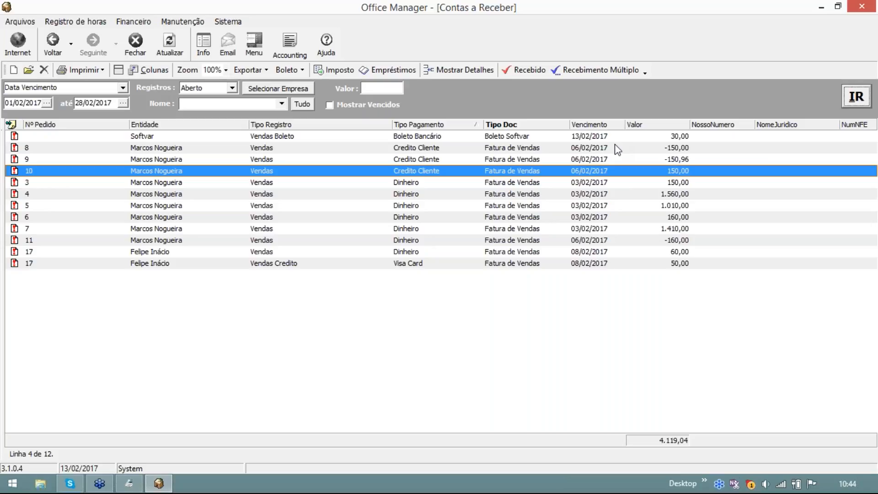
pyautogui.click(282, 158)
pyautogui.click(275, 173)
pyautogui.click(275, 197)
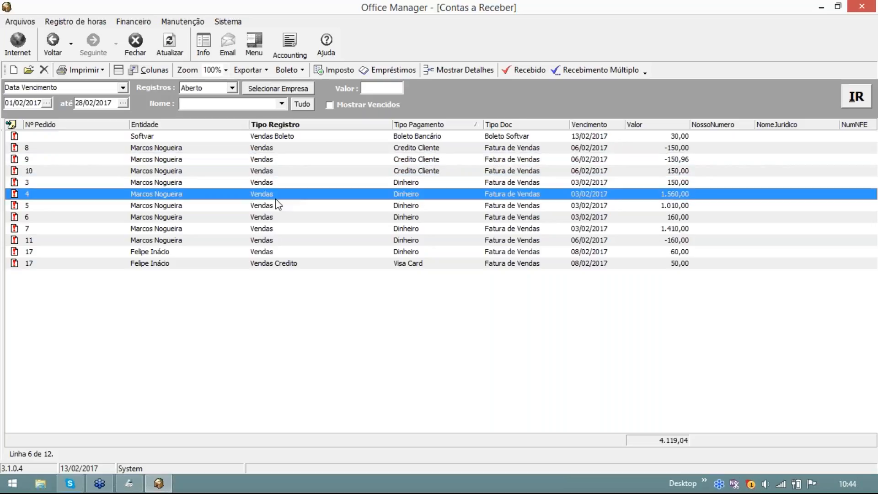
pyautogui.click(406, 160)
pyautogui.click(410, 182)
pyautogui.click(413, 217)
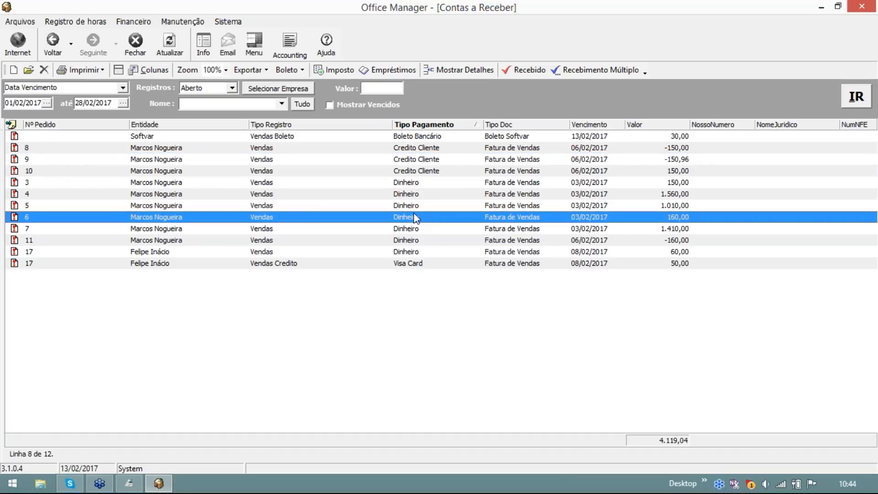
# Sort the receivables by Tipo Registro and compare the Vendas Boleto entry with the Vendas Credito entry.
pyautogui.click(301, 127)
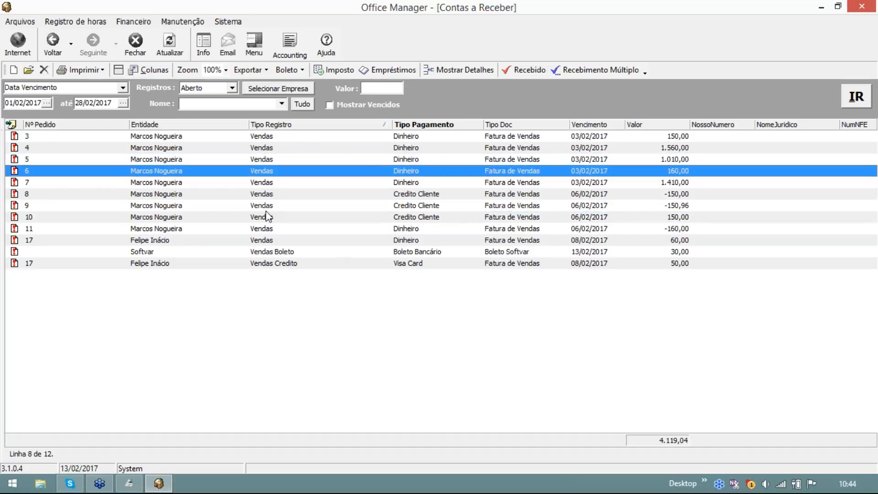
pyautogui.click(276, 218)
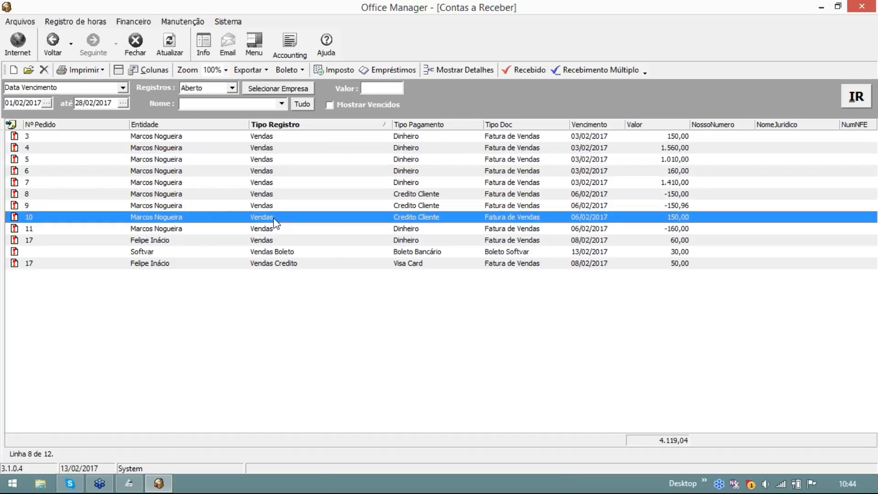
pyautogui.click(301, 254)
pyautogui.click(301, 261)
pyautogui.click(300, 255)
pyautogui.click(301, 263)
pyautogui.click(303, 255)
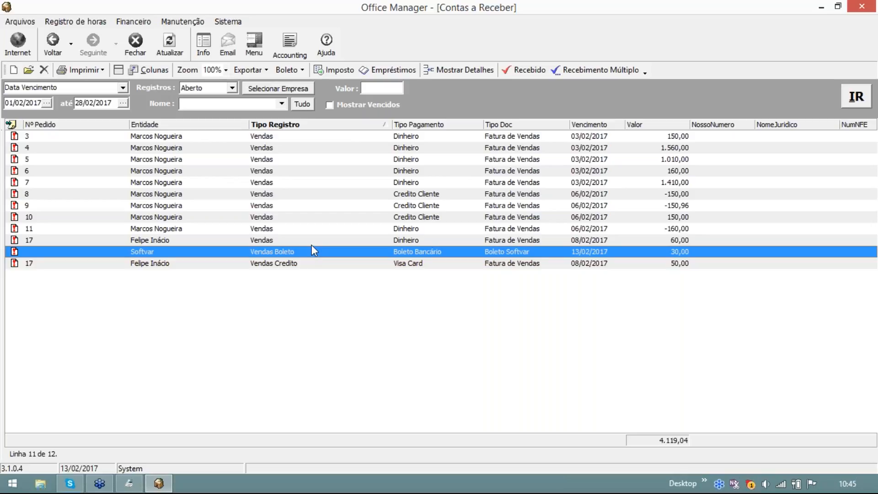
pyautogui.click(281, 263)
pyautogui.click(281, 251)
pyautogui.click(281, 259)
pyautogui.click(283, 255)
pyautogui.click(284, 264)
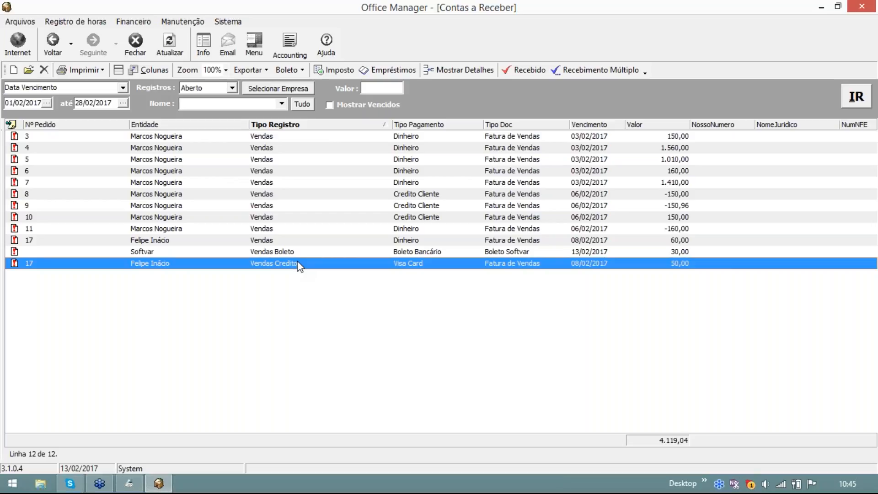
# Sort the receivables by Tipo Pagamento and remove the NomeJuridico column from the list using column customization.
pyautogui.click(434, 124)
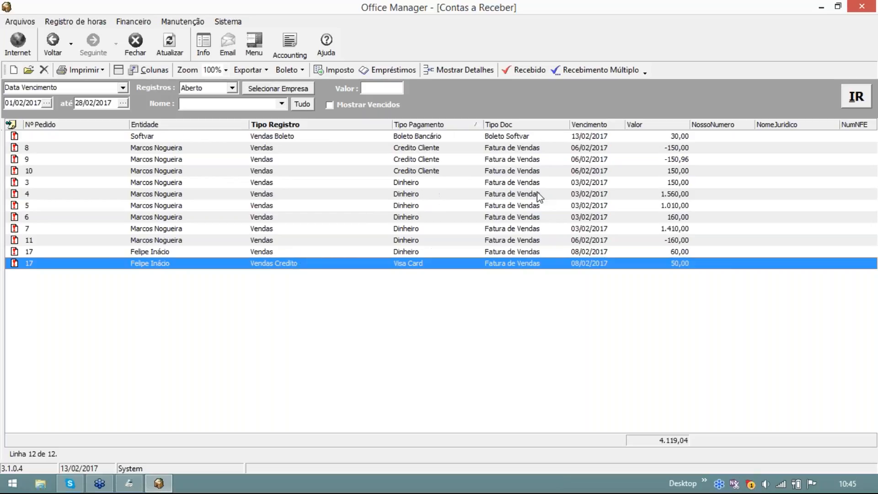
pyautogui.click(156, 72)
pyautogui.moveTo(736, 328); pyautogui.dragTo(504, 188)
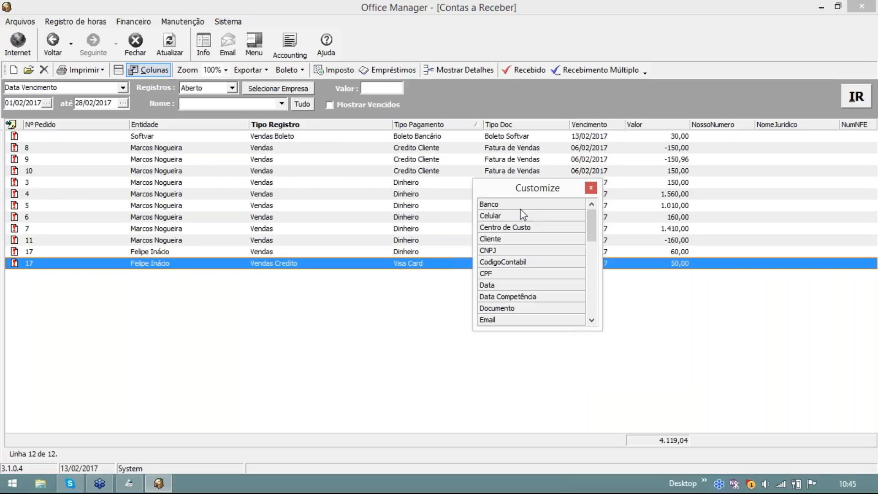
pyautogui.moveTo(805, 129); pyautogui.dragTo(785, 165)
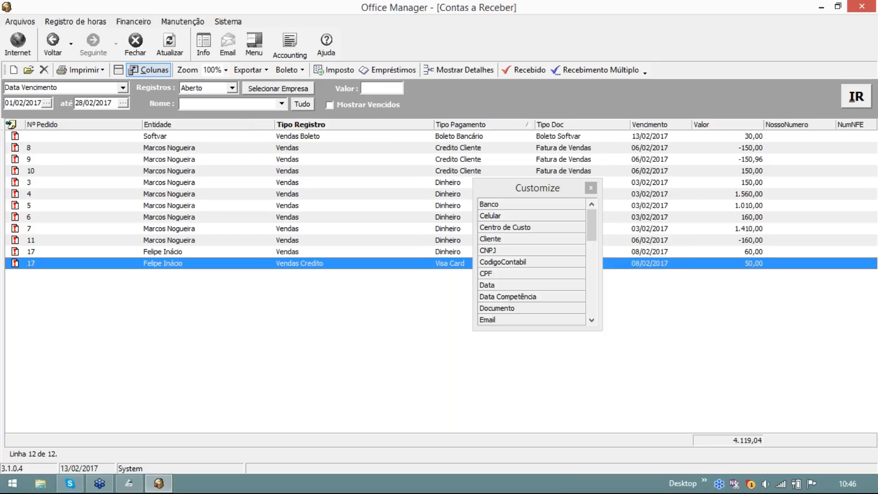
pyautogui.moveTo(589, 223); pyautogui.dragTo(583, 281)
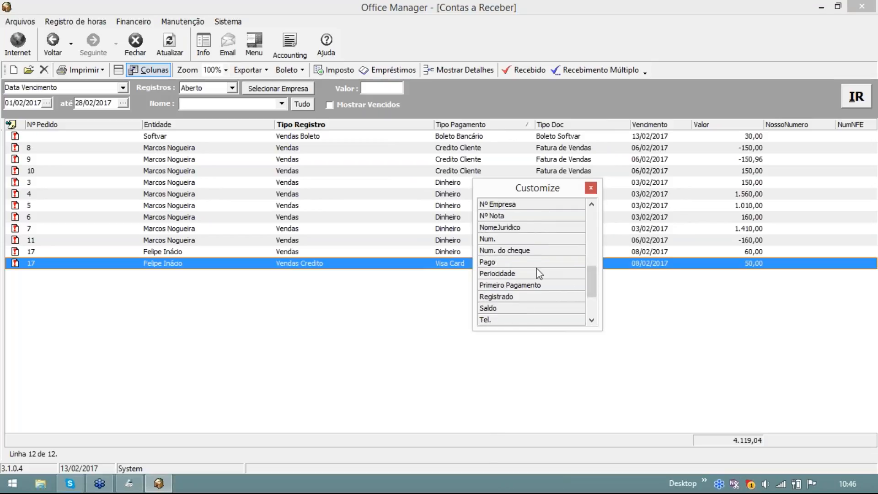
pyautogui.moveTo(592, 288); pyautogui.dragTo(599, 311)
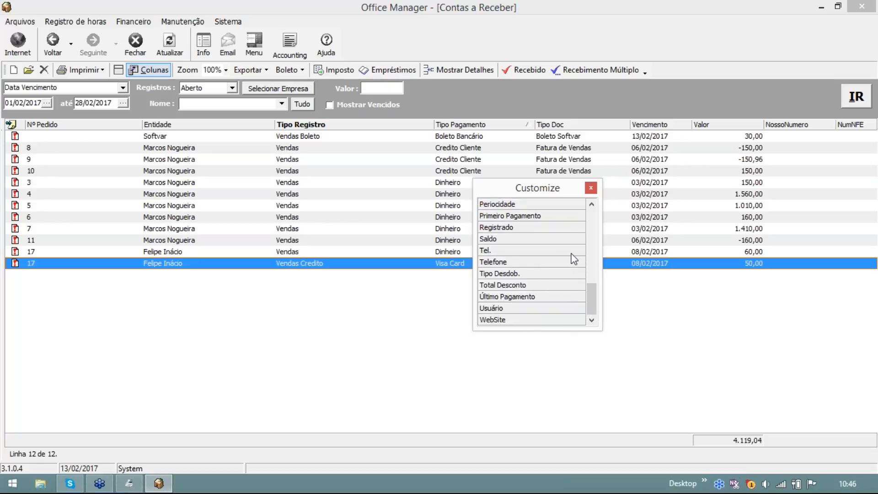
pyautogui.click(591, 188)
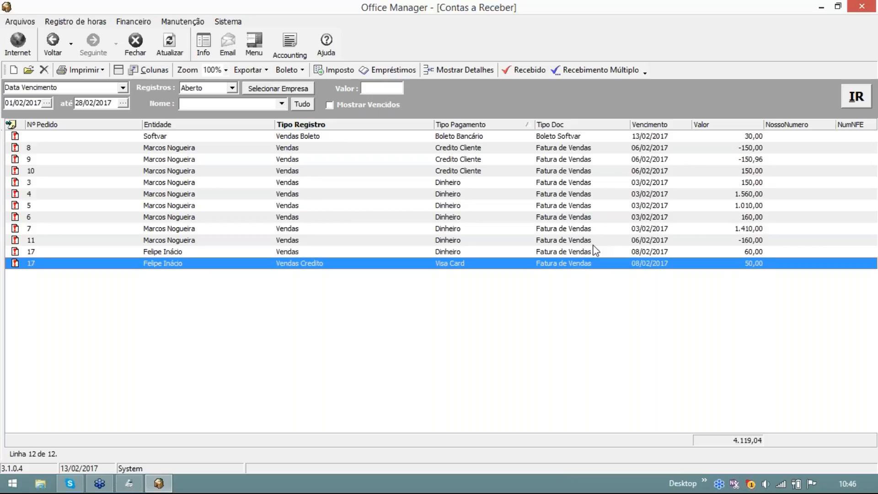
# Examine the receivables grouped by Tipo Pagamento, comparing the Boleto Bancário, Credito Cliente and Dinheiro entries.
pyautogui.click(470, 138)
pyautogui.click(471, 150)
pyautogui.click(468, 195)
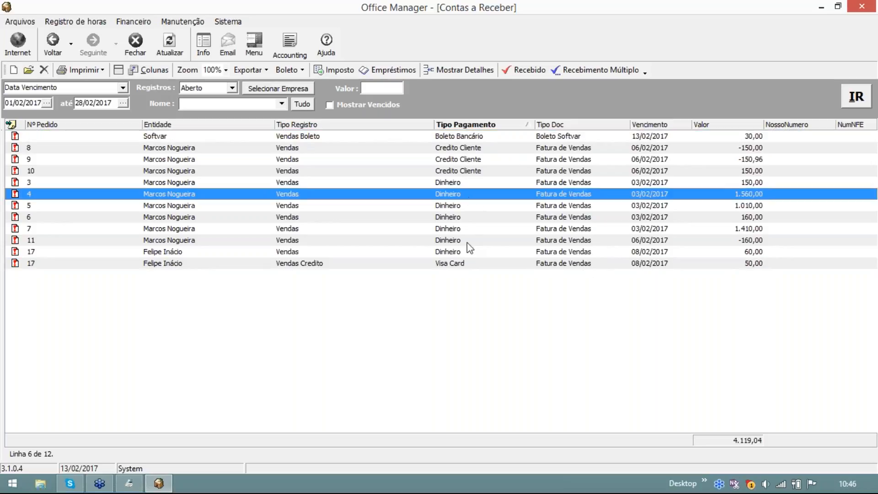
pyautogui.click(467, 242)
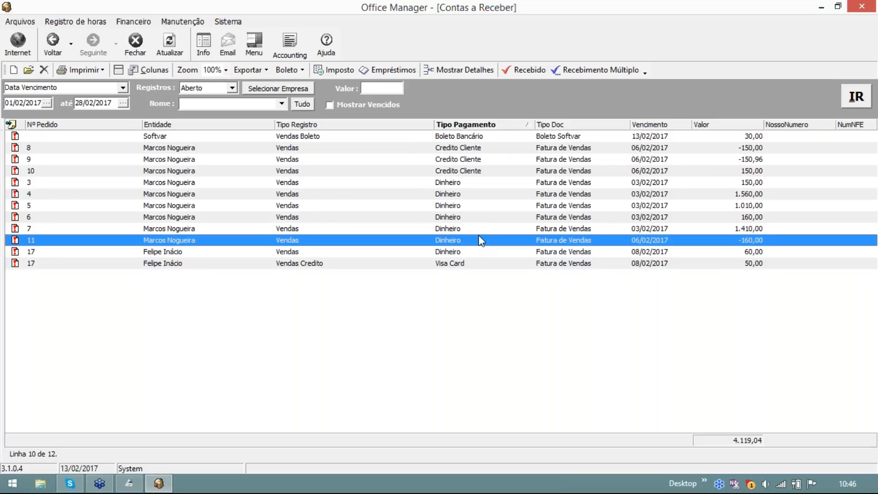
pyautogui.click(458, 160)
pyautogui.click(454, 183)
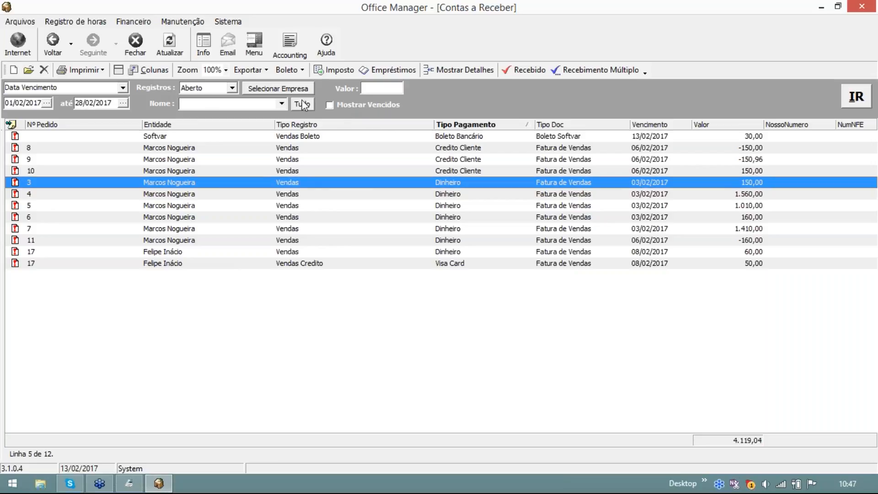
# Filter the receivables to show only entries whose Tipo Pagamento is Credito Cliente.
pyautogui.click(458, 159)
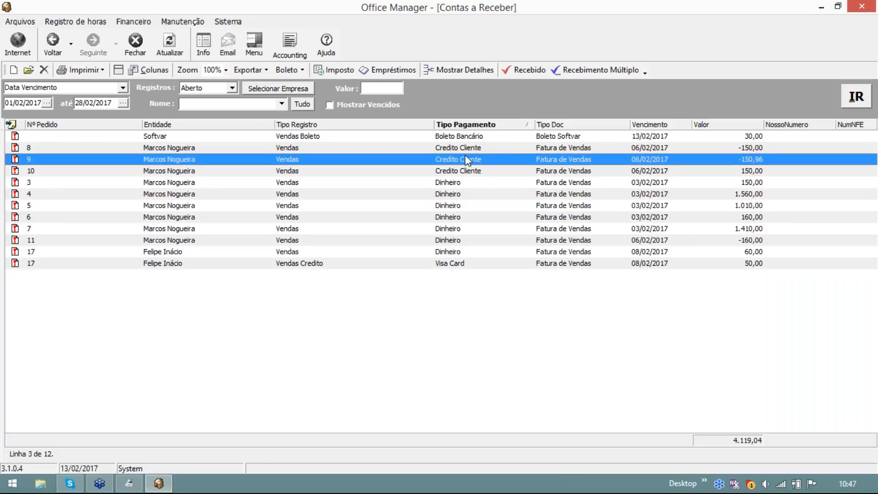
pyautogui.rightClick(443, 161)
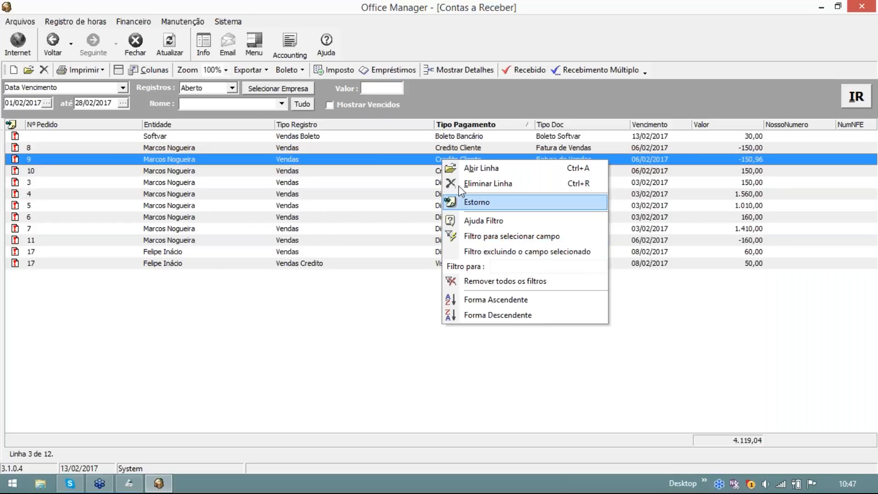
pyautogui.click(460, 171)
pyautogui.click(463, 160)
pyautogui.click(463, 152)
pyautogui.click(463, 160)
pyautogui.click(464, 170)
pyautogui.click(464, 161)
pyautogui.rightClick(465, 161)
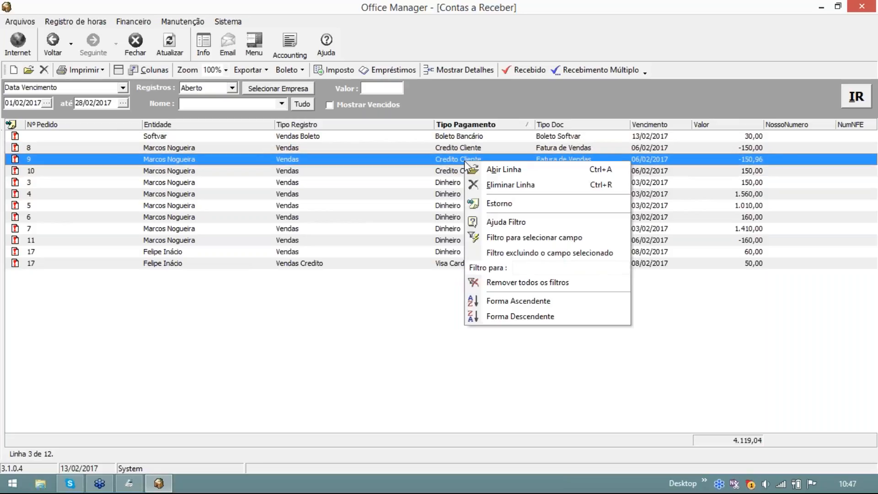
pyautogui.click(538, 243)
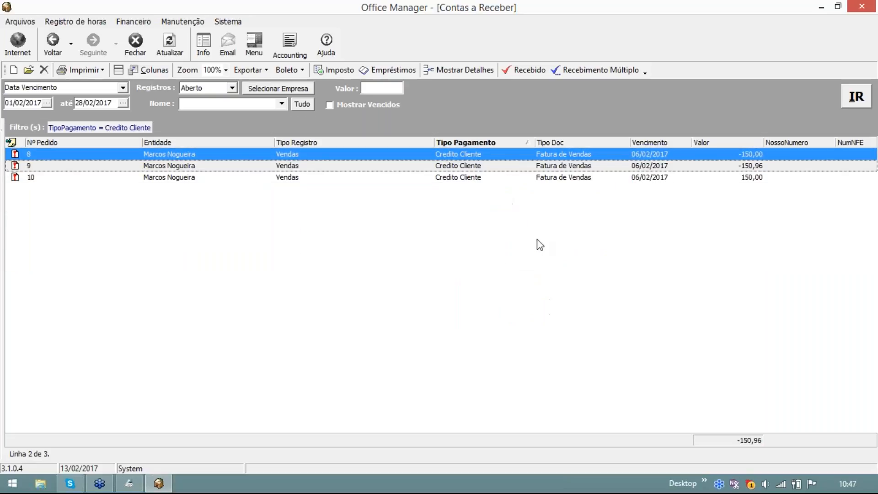
# Start a multiple receipt and add all the filtered Credito Cliente entries to its settlement list.
pyautogui.click(487, 170)
pyautogui.click(487, 172)
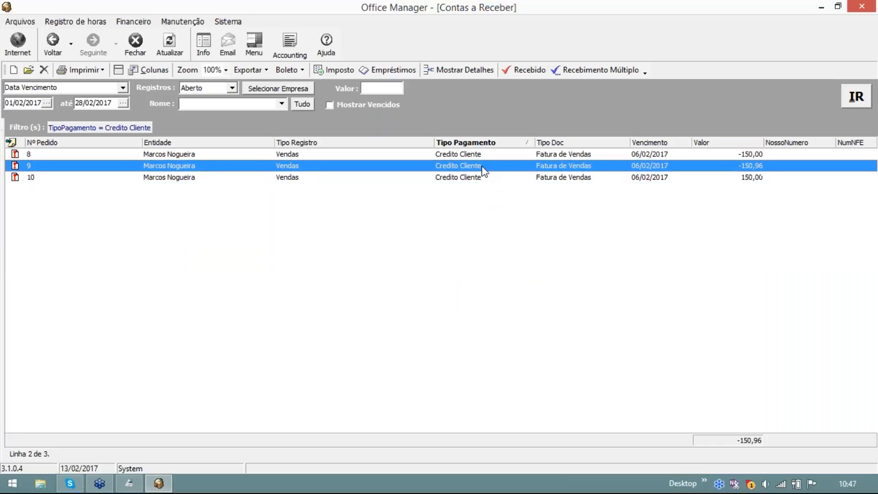
pyautogui.press('Up')
pyautogui.press('Up')
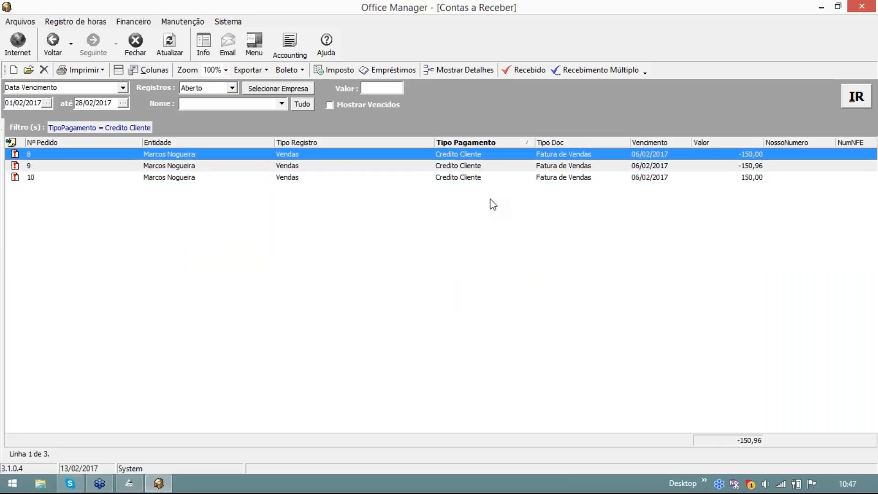
pyautogui.click(590, 70)
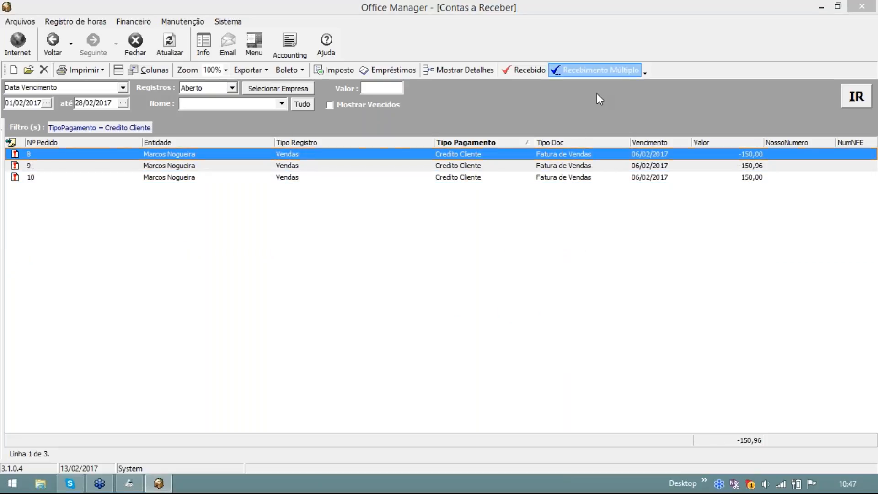
pyautogui.click(551, 354)
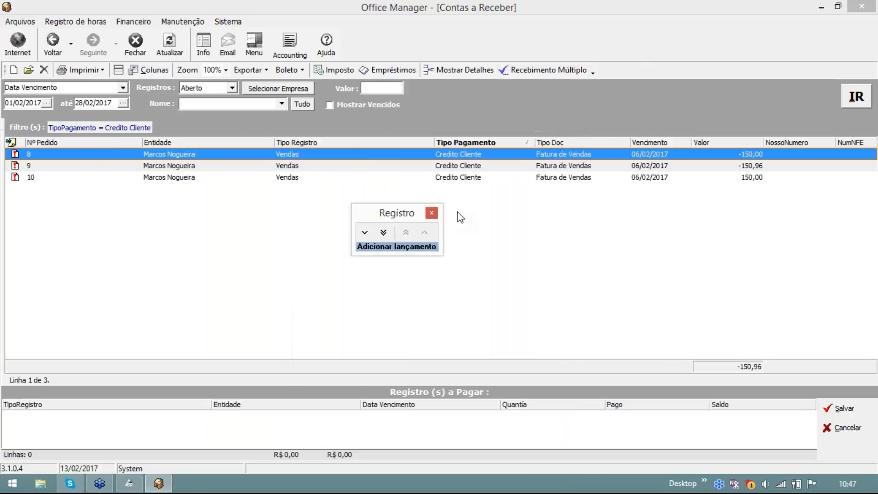
pyautogui.click(385, 233)
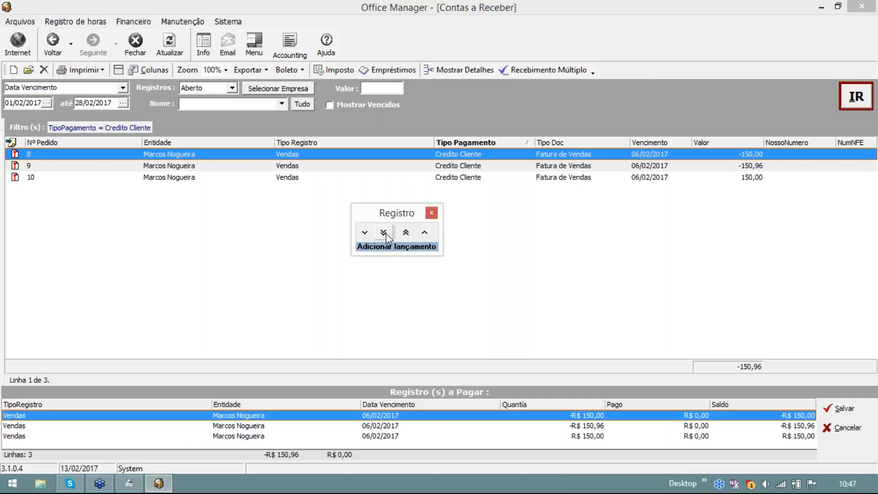
pyautogui.click(432, 213)
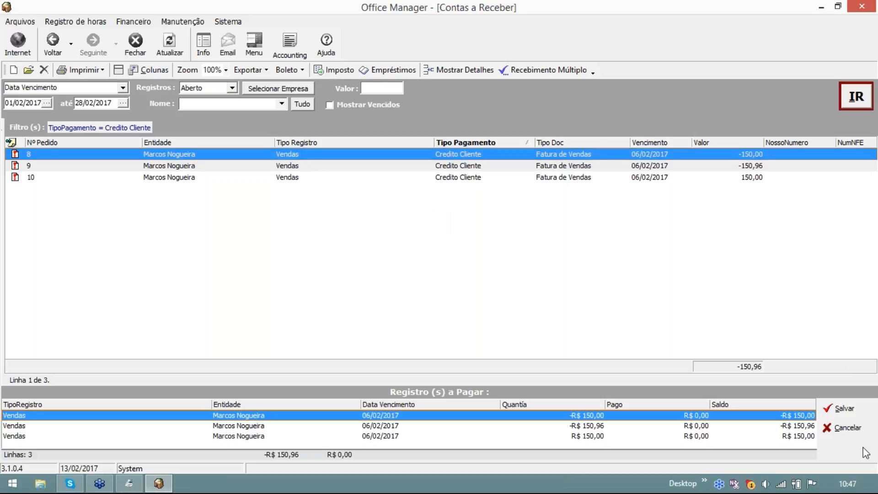
# Cancel the multiple receipt and remove all filters from the receivables list.
pyautogui.click(851, 430)
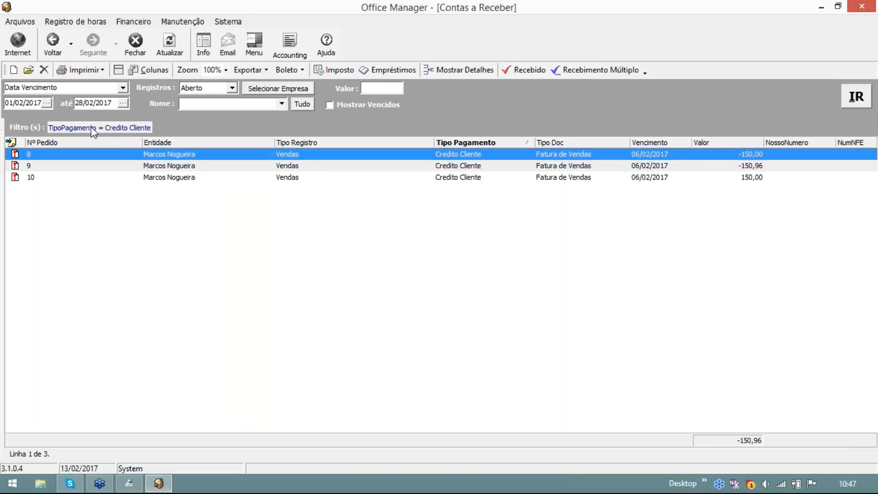
pyautogui.rightClick(77, 129)
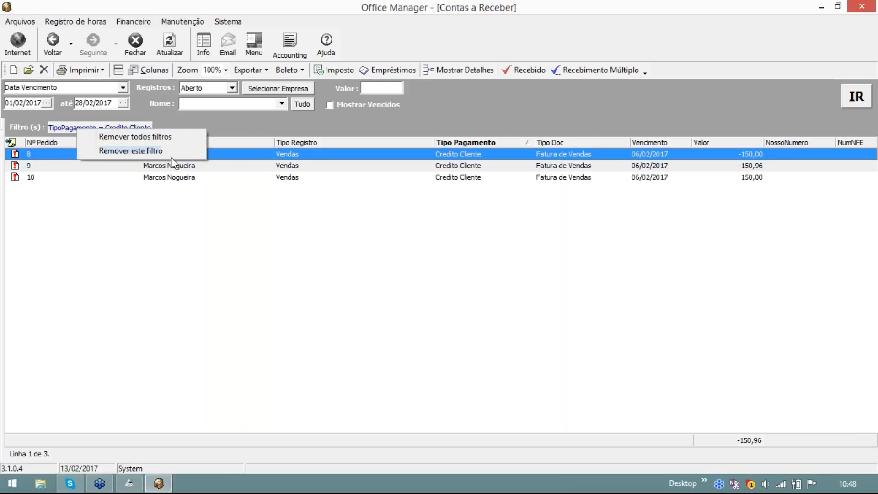
pyautogui.click(165, 137)
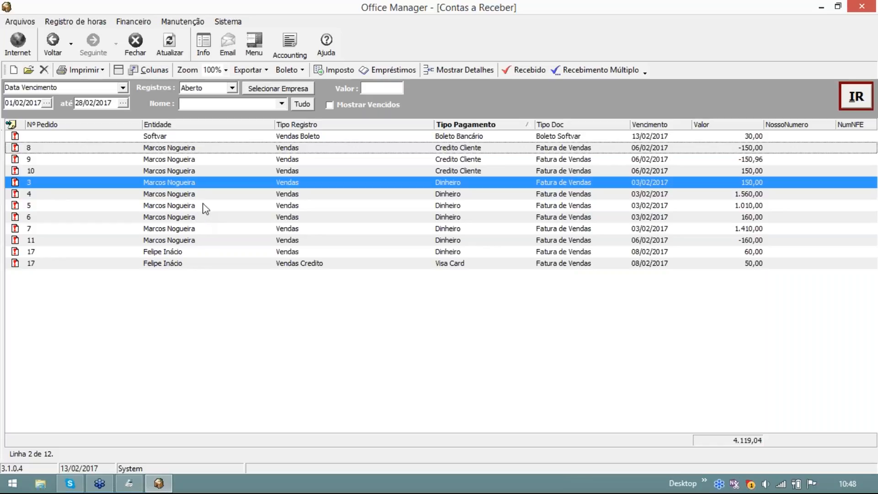
# Filter the receivables by the Dinheiro payment type, and clear all filters again.
pyautogui.click(451, 205)
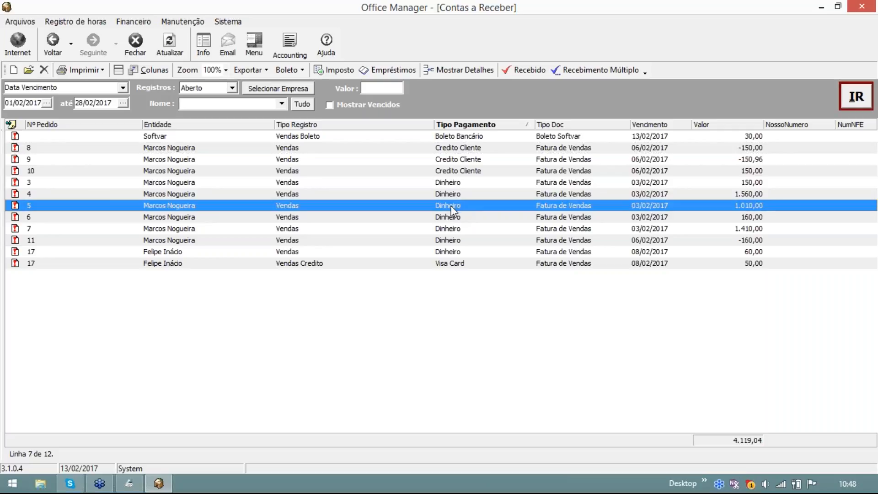
pyautogui.rightClick(451, 206)
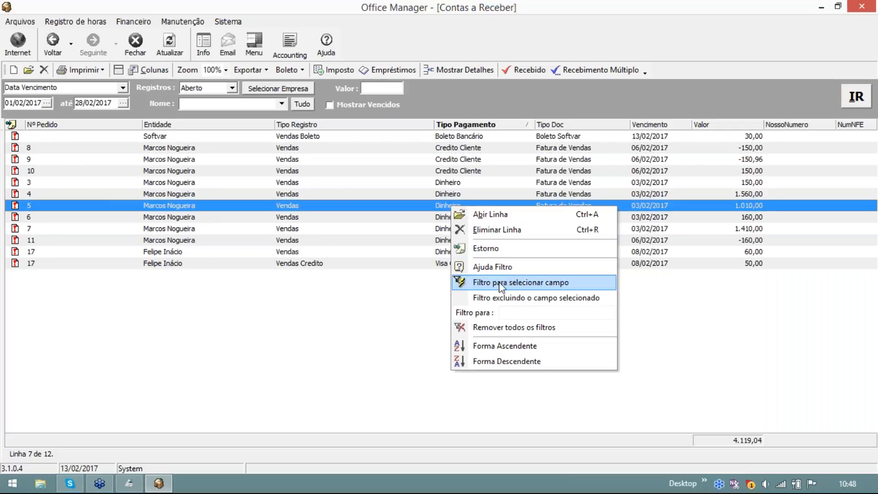
pyautogui.click(522, 284)
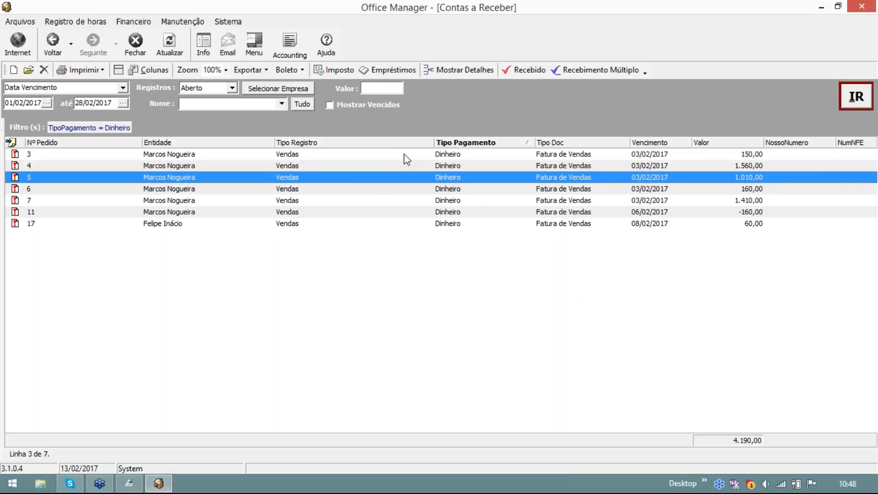
pyautogui.rightClick(106, 127)
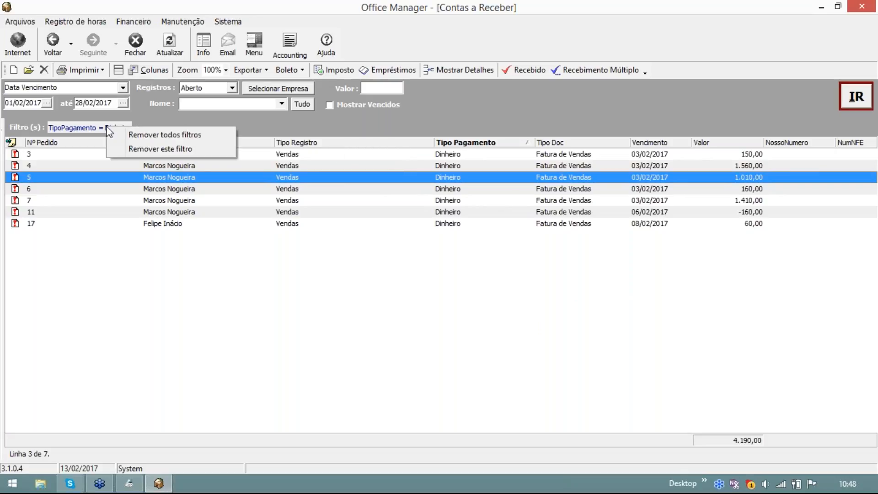
pyautogui.click(172, 135)
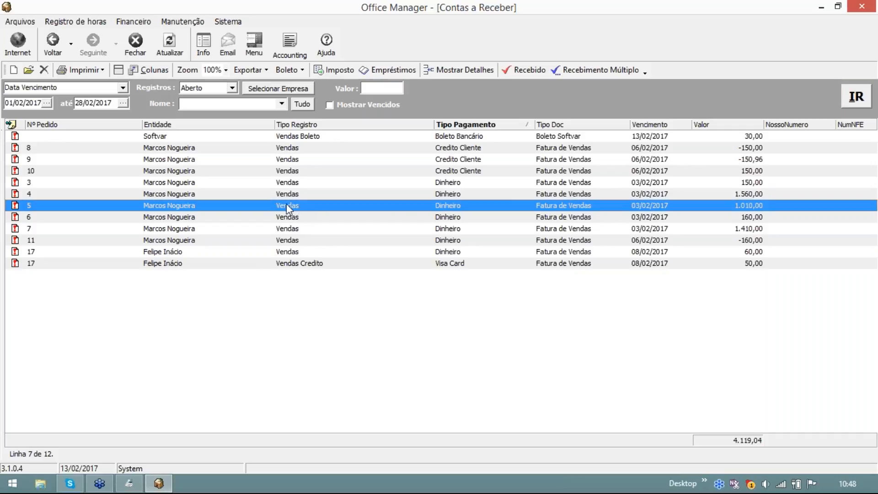
# Switch to the accounts payable list, filter it by the Boleto Softvar document type, and remove all filters again.
pyautogui.click(135, 43)
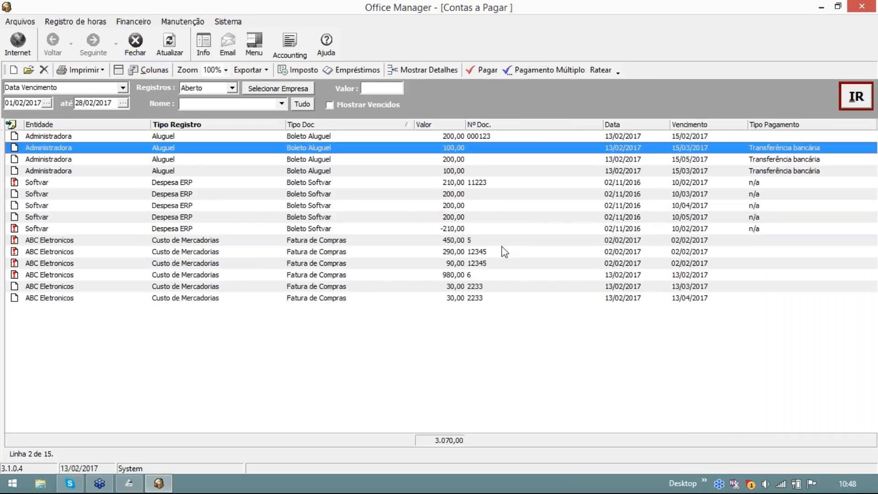
pyautogui.rightClick(301, 185)
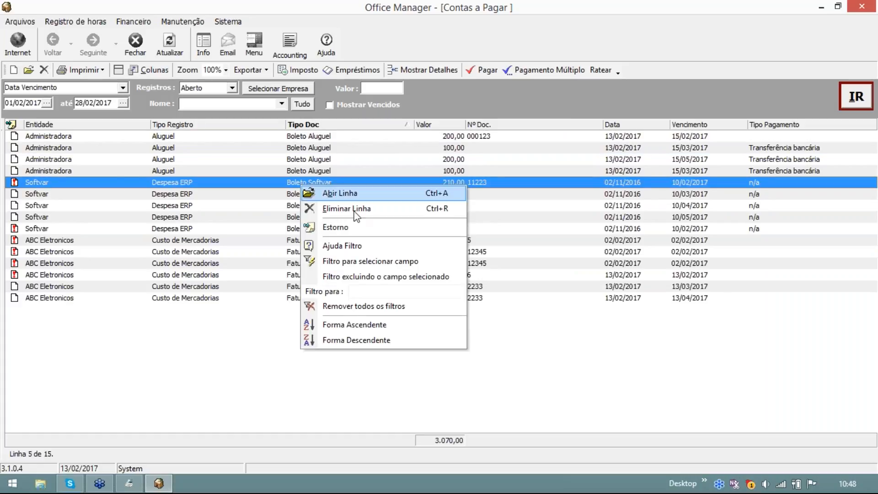
pyautogui.click(353, 259)
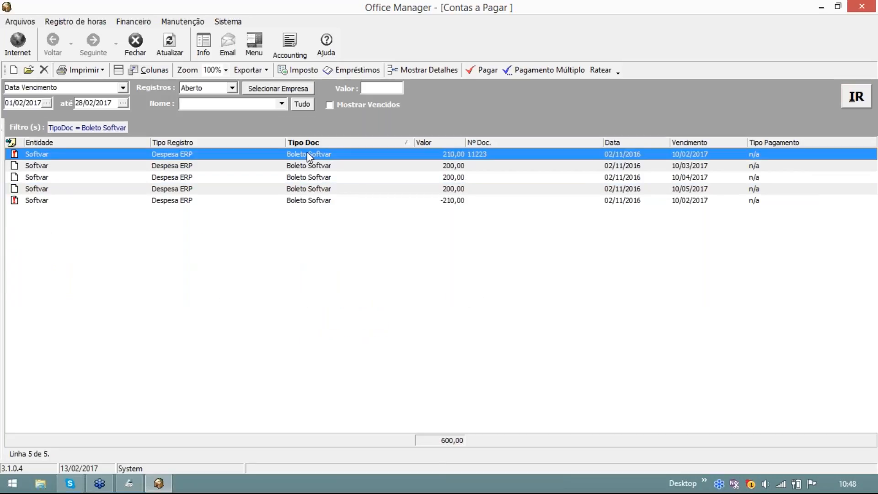
pyautogui.rightClick(97, 129)
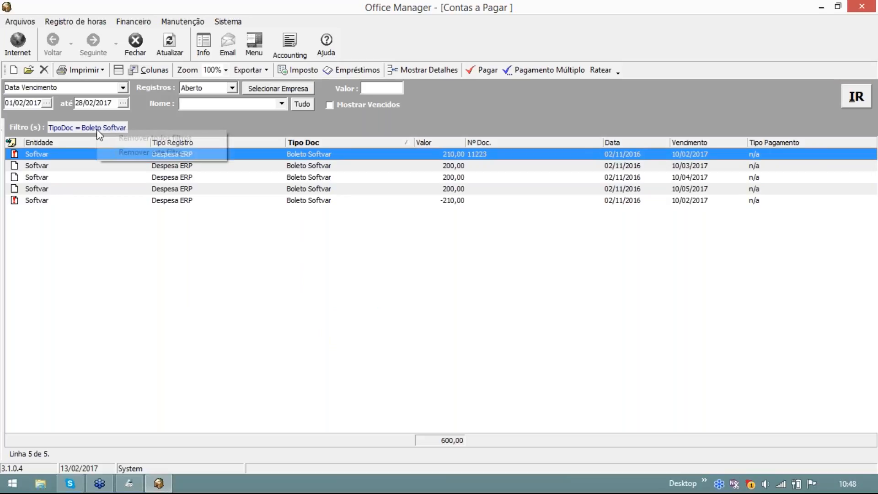
pyautogui.click(125, 138)
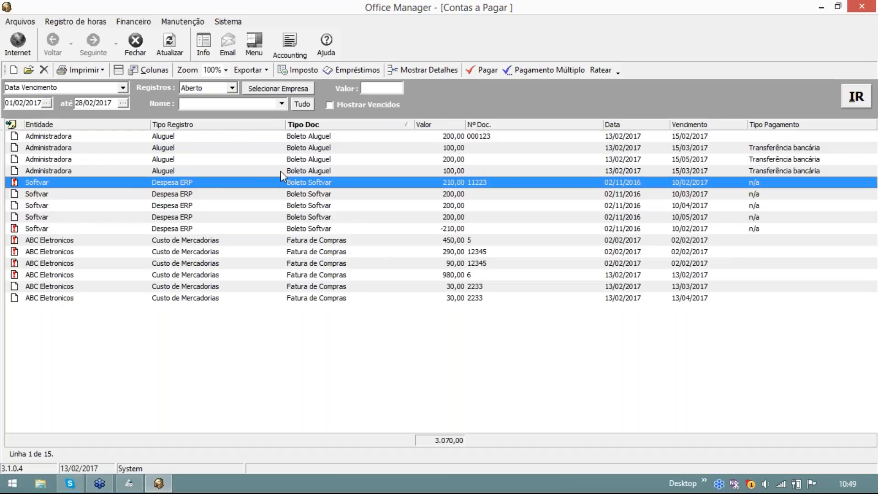
# Return to Contas a Receber and open the 150,00 Dinheiro receivable to inspect its value, closing it without saving.
pyautogui.click(133, 21)
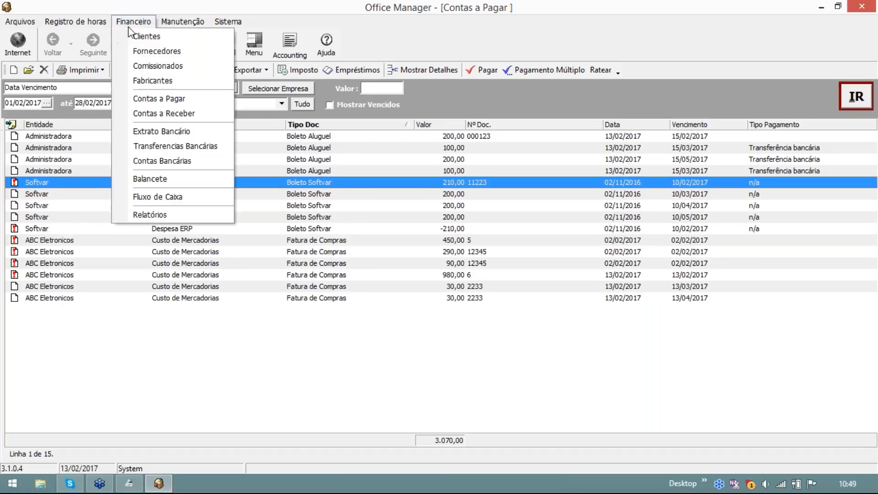
pyautogui.click(172, 120)
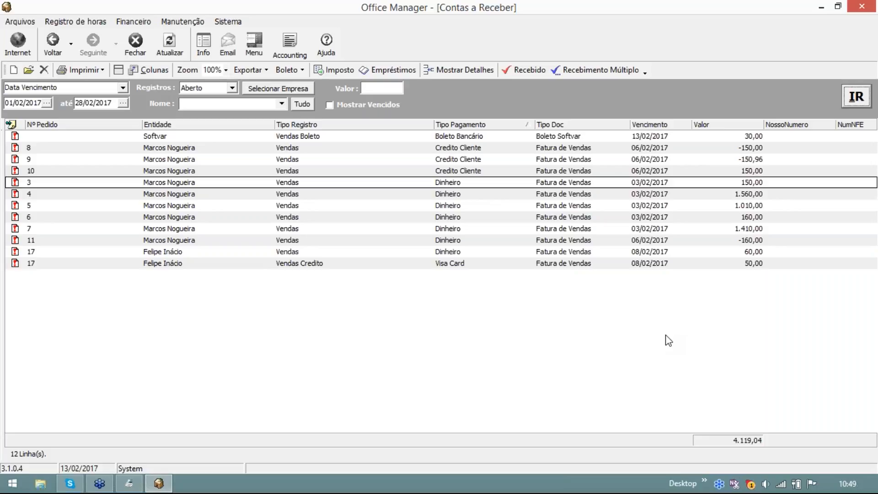
pyautogui.click(445, 185)
pyautogui.doubleClick(445, 185)
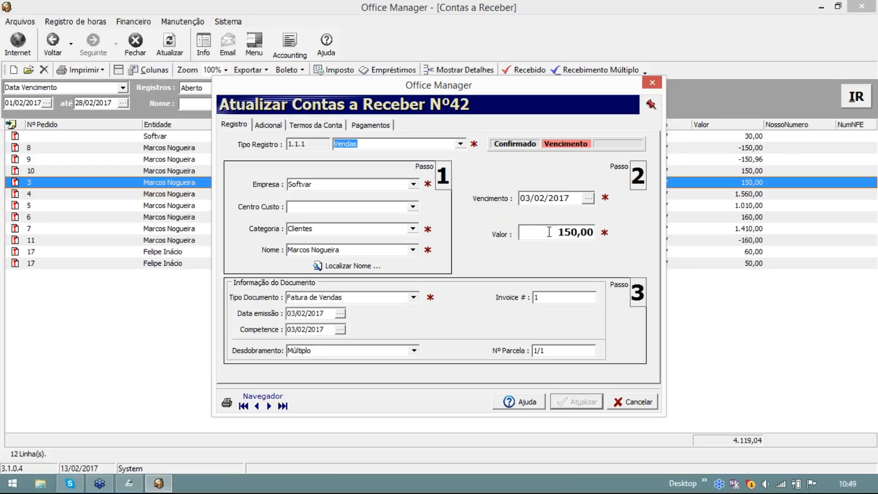
pyautogui.click(548, 232)
pyautogui.moveTo(533, 232); pyautogui.dragTo(625, 231)
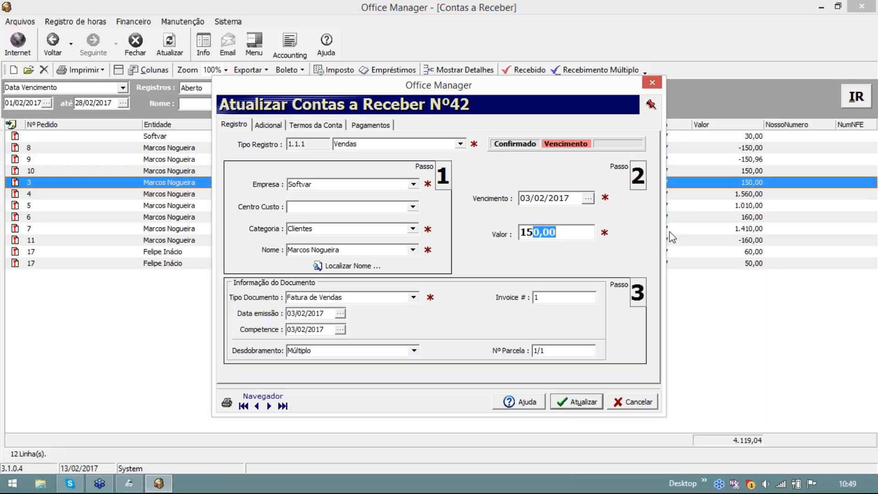
pyautogui.click(616, 402)
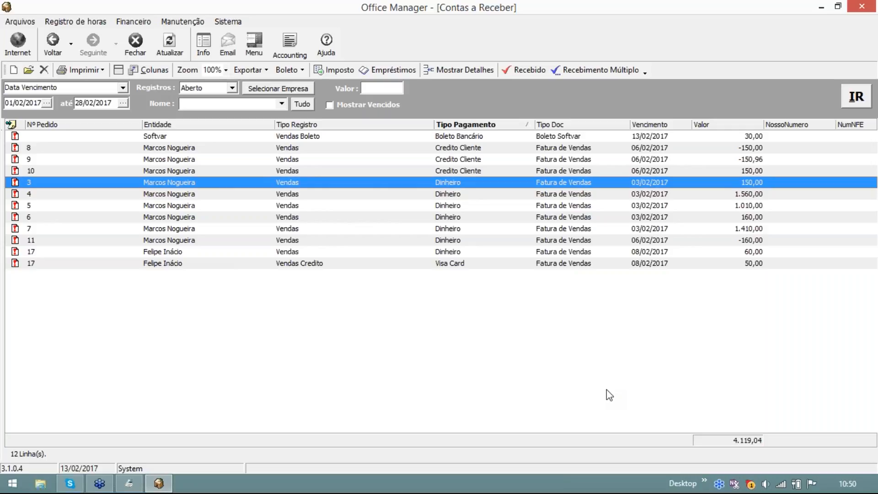
# Change the invoice number of the 1.560,00 Dinheiro receivable to VX-112345 and save the update.
pyautogui.doubleClick(496, 196)
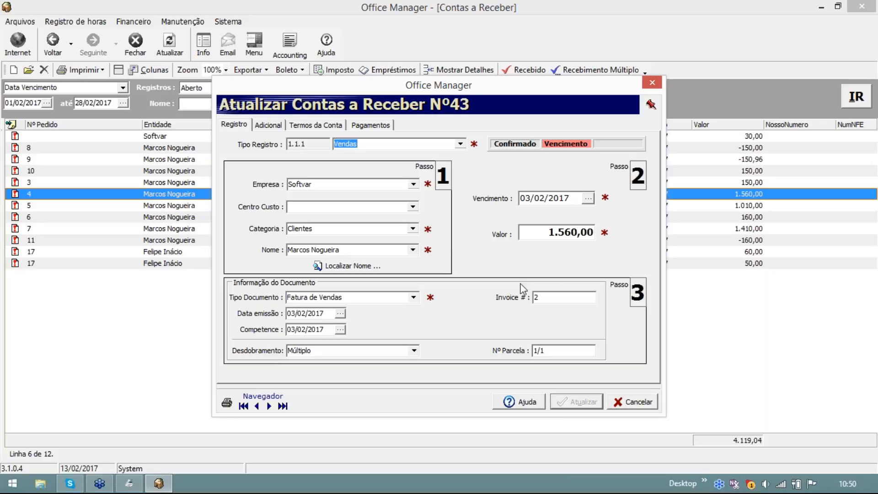
pyautogui.doubleClick(544, 296)
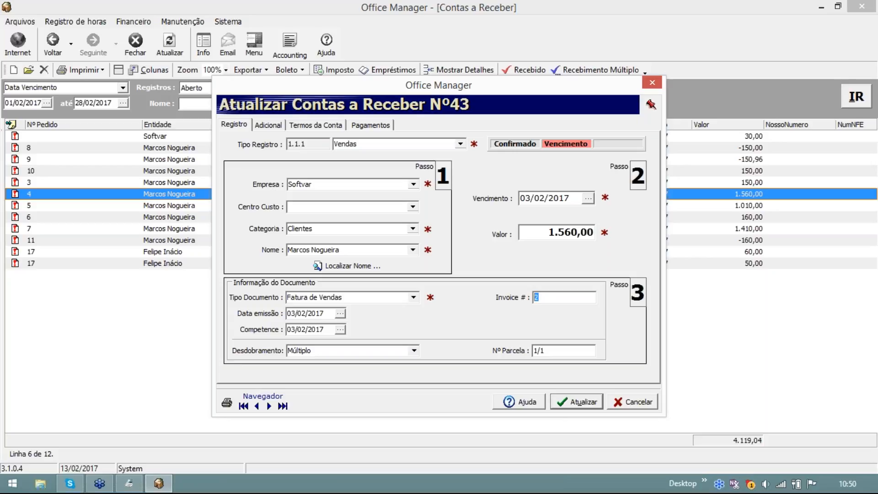
pyautogui.write('VX-112345')
pyautogui.hotkey('shift', 'Left')
pyautogui.hotkey('shift', 'Left')
pyautogui.hotkey('shift', 'Home')
pyautogui.press('Home')
pyautogui.hotkey('shift', 'Right')
pyautogui.hotkey('shift', 'Right')
pyautogui.click(578, 401)
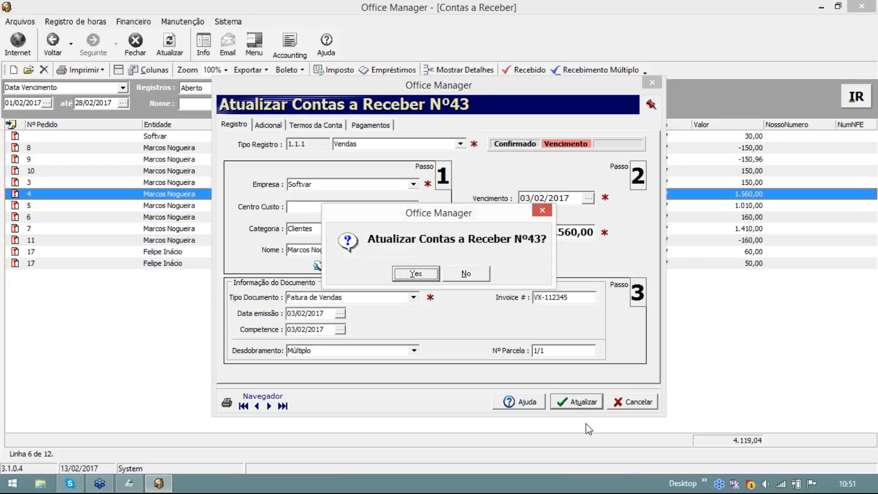
pyautogui.click(416, 274)
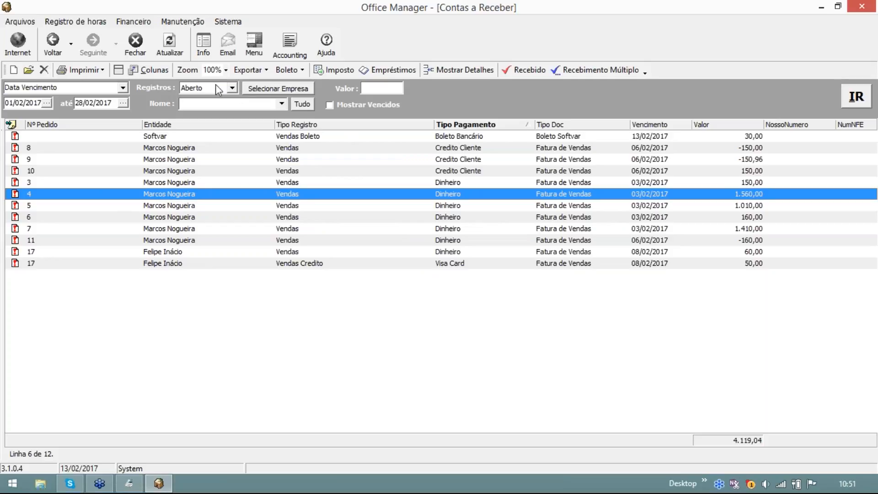
# Add the Nº Nota column between Tipo Registro and Tipo Pagamento, and refresh the receivables list.
pyautogui.click(152, 75)
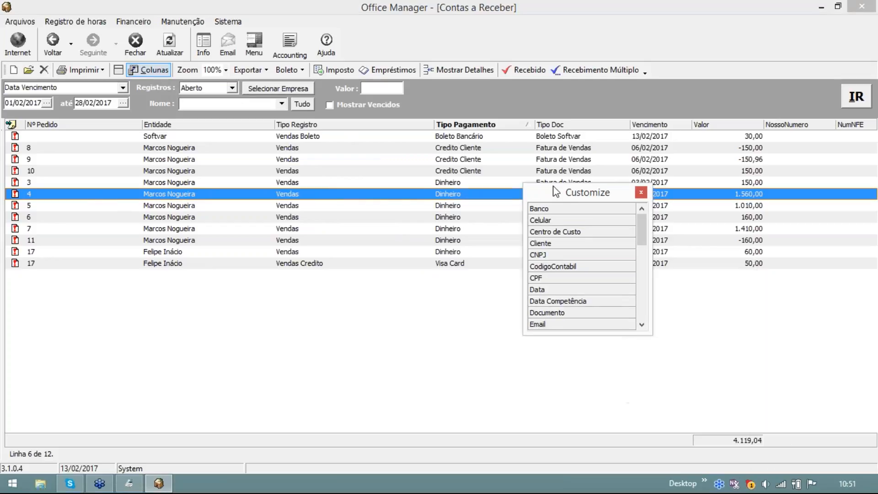
pyautogui.moveTo(637, 224); pyautogui.dragTo(641, 240)
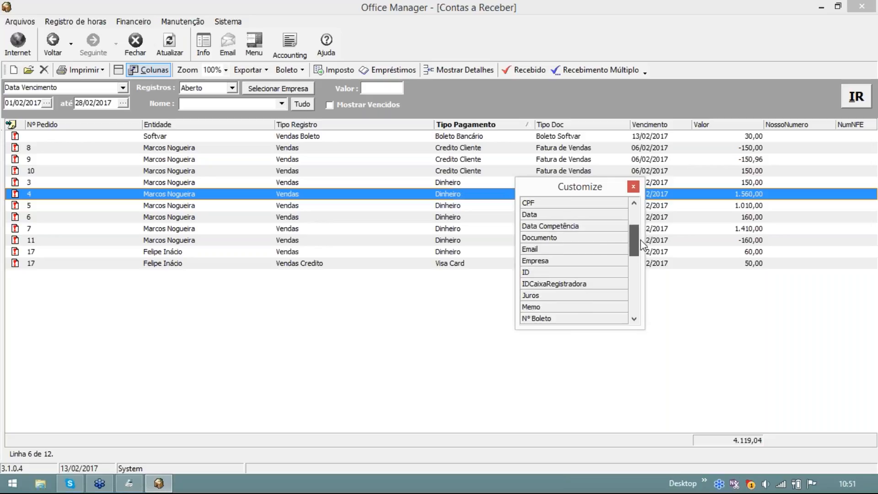
pyautogui.click(559, 236)
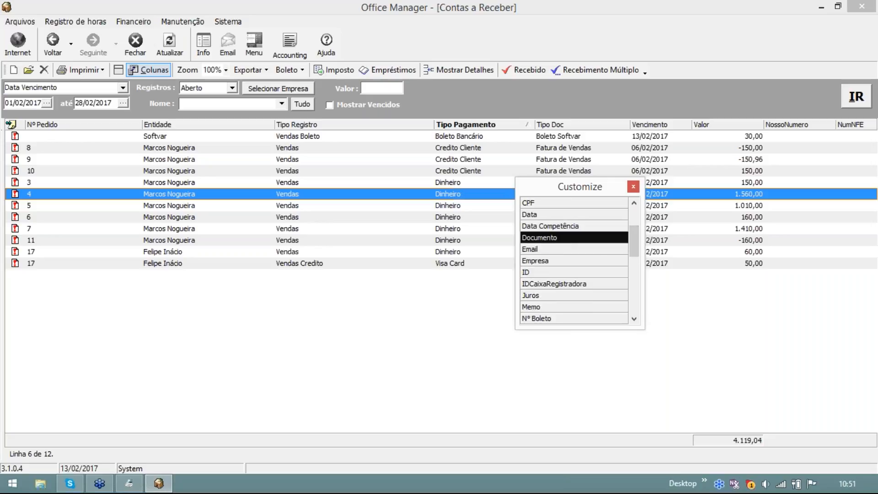
pyautogui.moveTo(559, 237)
pyautogui.mouseDown()
pyautogui.moveTo(435, 124)
pyautogui.moveTo(388, 124)
pyautogui.moveTo(571, 243)
pyautogui.mouseUp()
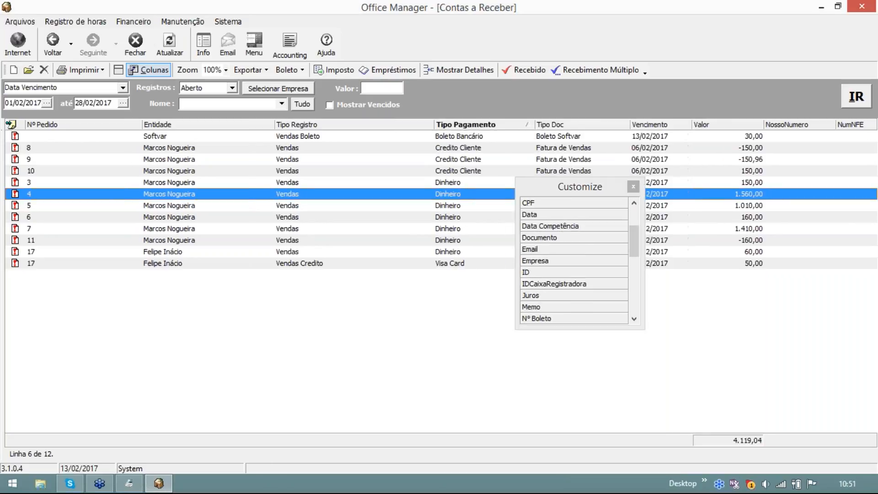
pyautogui.click(638, 249)
pyautogui.moveTo(637, 249); pyautogui.dragTo(635, 272)
pyautogui.click(544, 296)
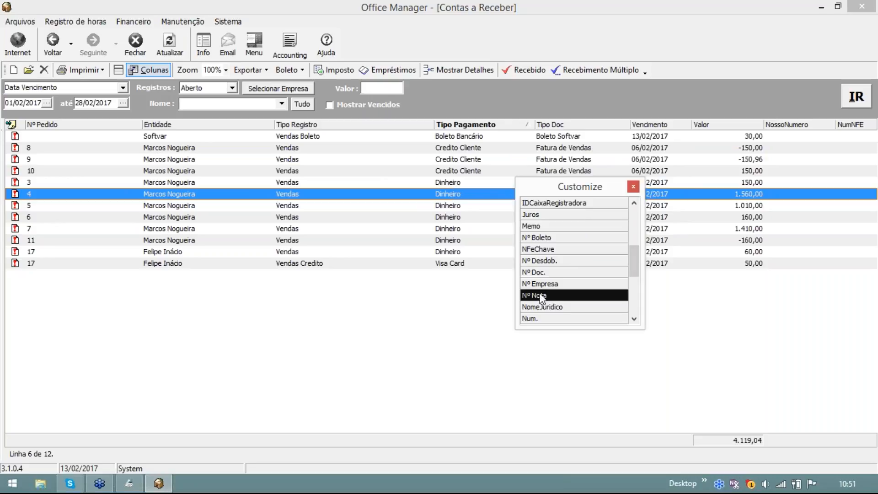
pyautogui.moveTo(544, 295); pyautogui.dragTo(435, 124)
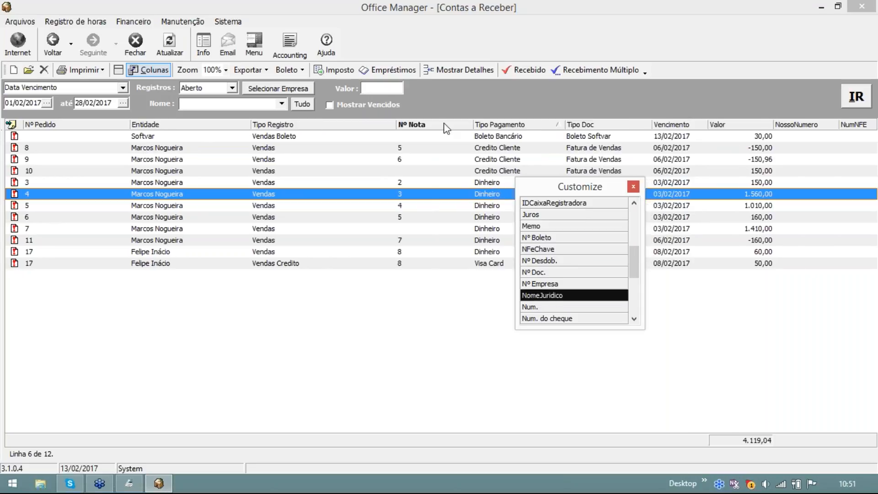
pyautogui.click(863, 95)
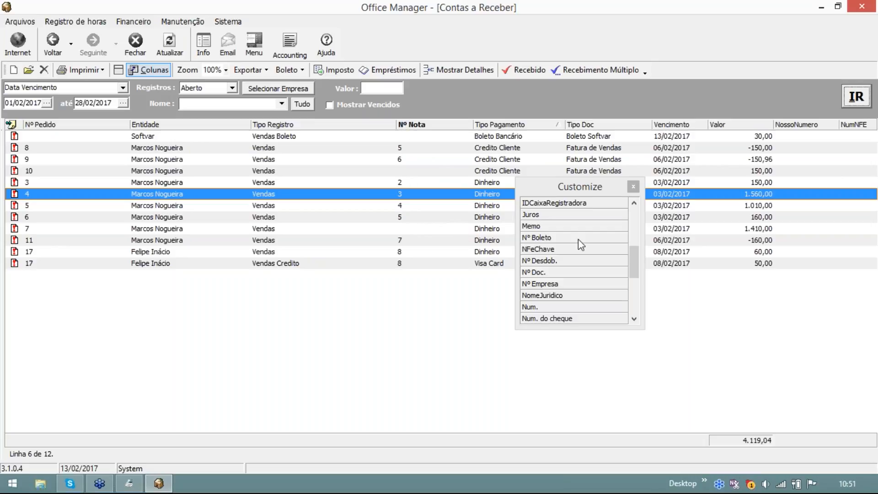
pyautogui.moveTo(639, 256); pyautogui.dragTo(618, 323)
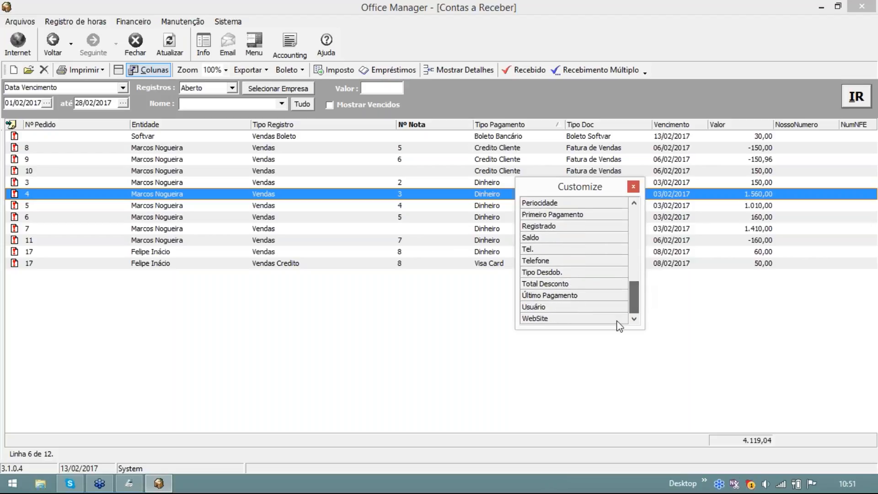
pyautogui.click(634, 186)
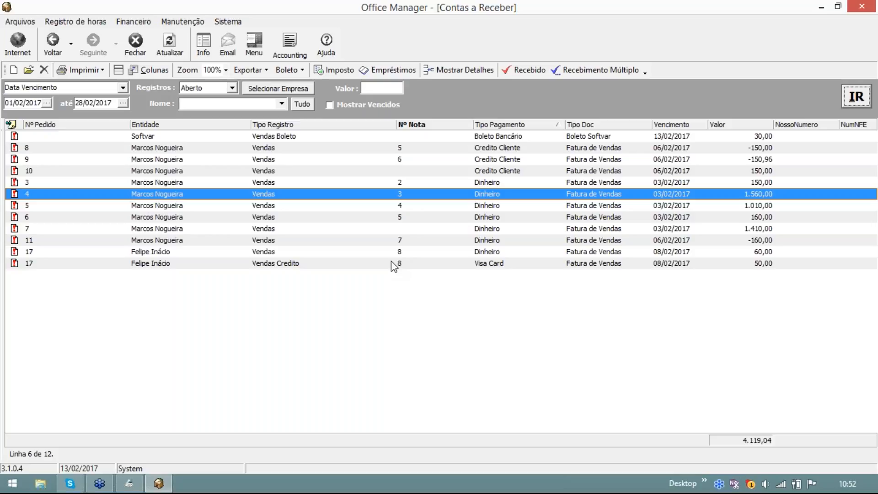
# Examine the Nº Nota and Valor entries of the open receivables, comparing the negative and positive amounts.
pyautogui.click(391, 263)
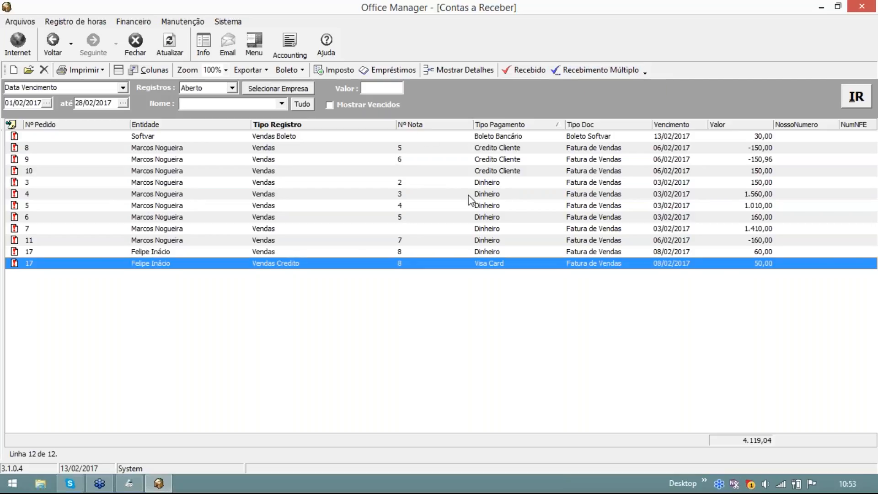
pyautogui.click(460, 170)
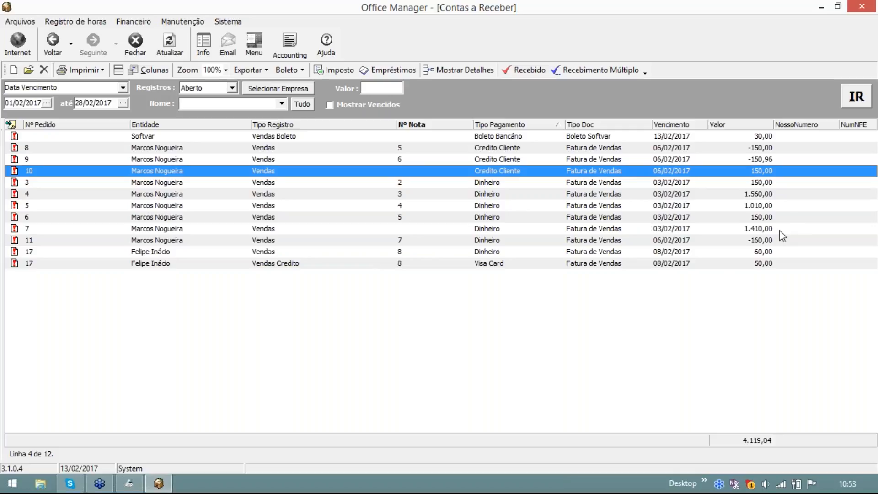
pyautogui.click(762, 239)
pyautogui.click(764, 146)
pyautogui.click(762, 159)
pyautogui.click(761, 148)
pyautogui.click(758, 159)
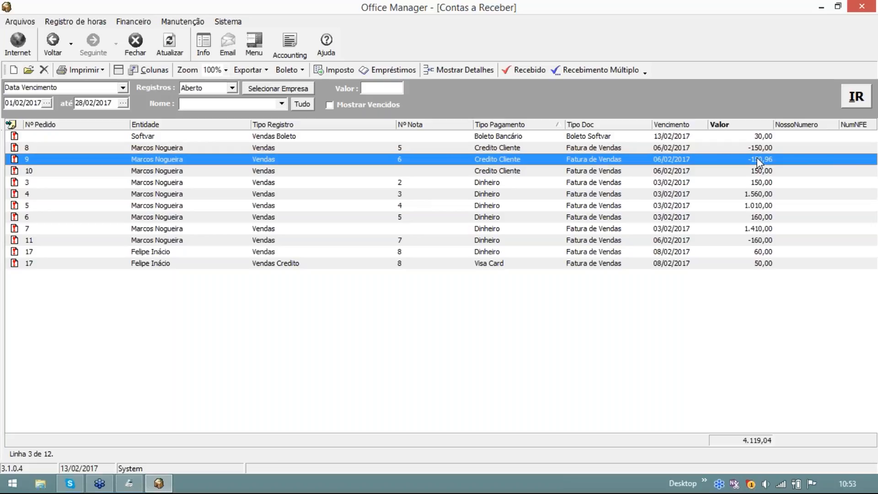
pyautogui.moveTo(742, 183); pyautogui.dragTo(727, 232)
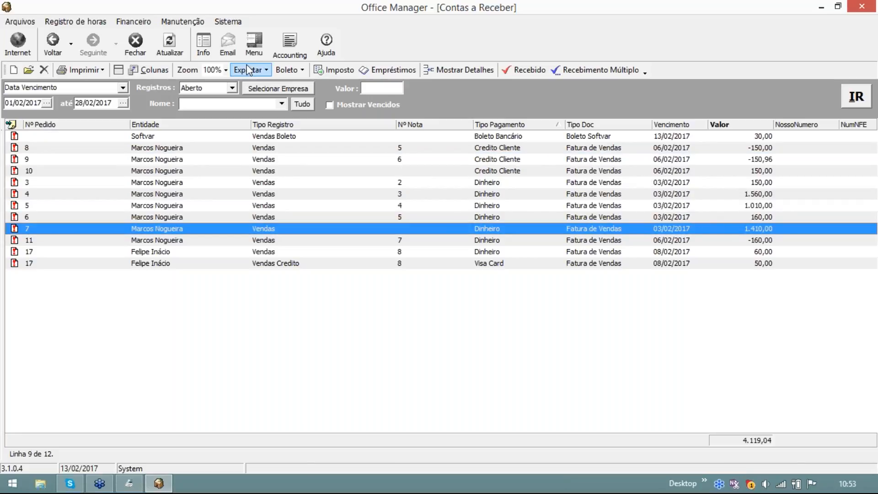
# List the receivables with the Pagamento Parcial status, and restore the list to the Aberto records.
pyautogui.click(231, 91)
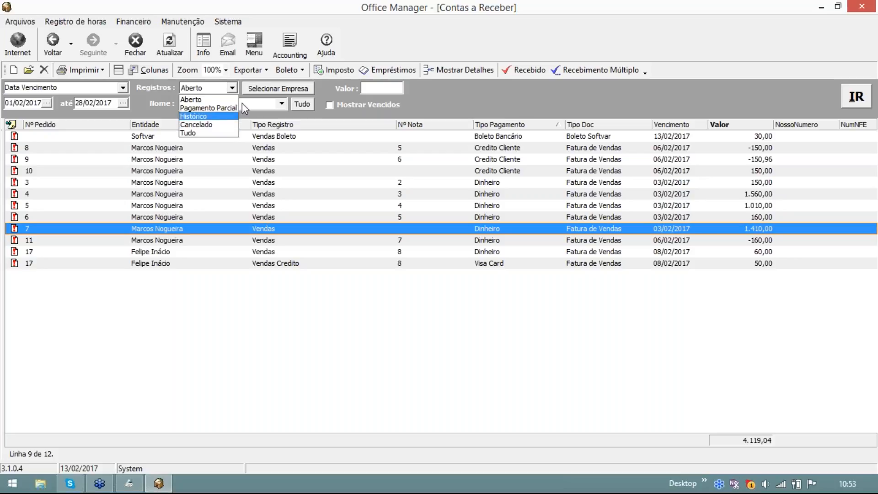
pyautogui.click(212, 109)
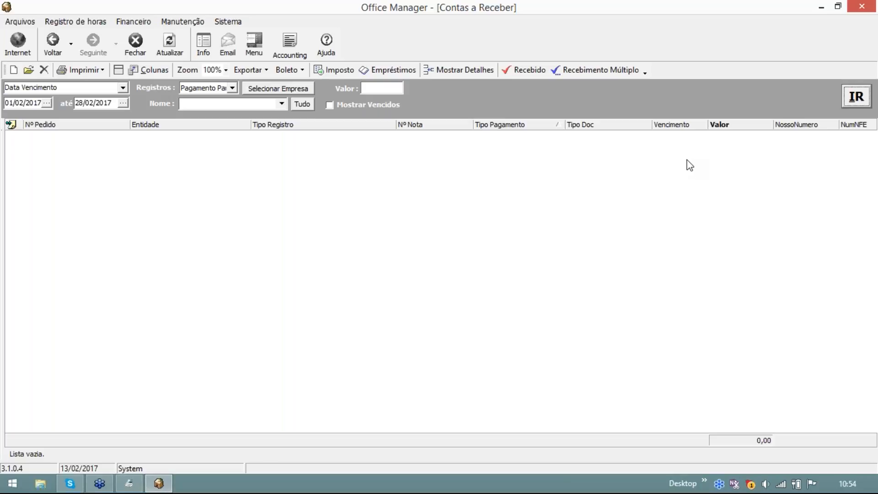
pyautogui.click(218, 89)
pyautogui.click(216, 100)
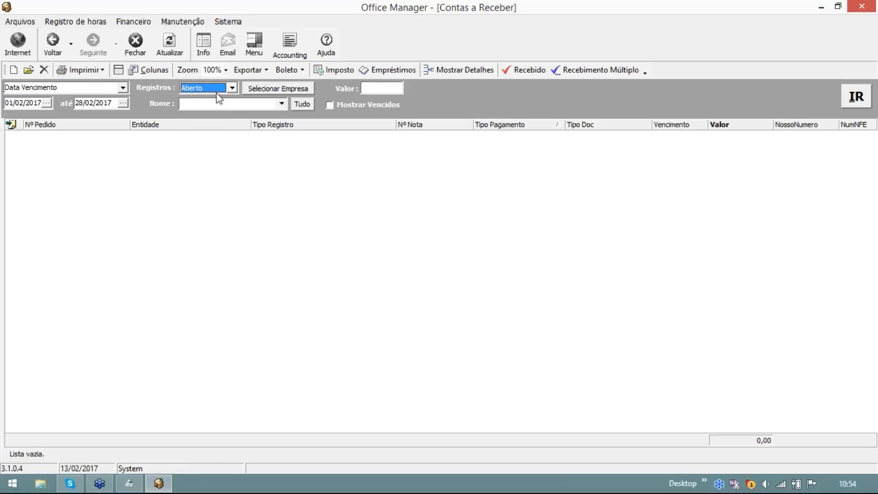
pyautogui.click(860, 103)
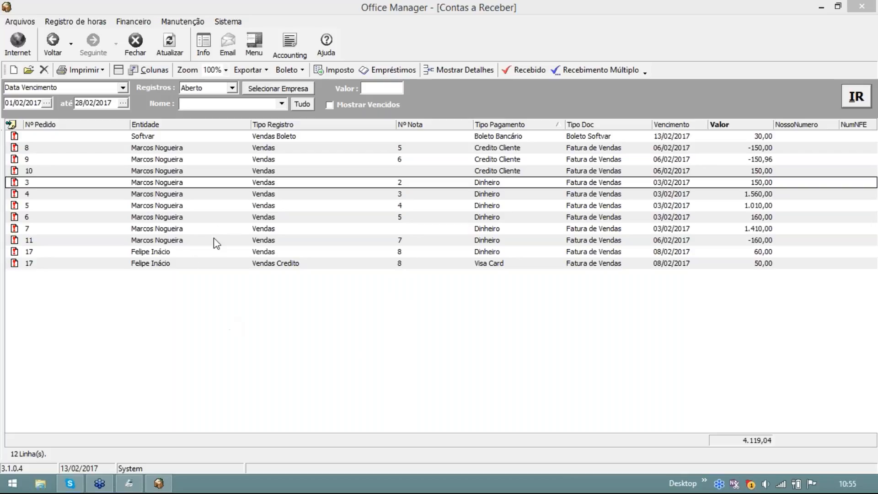
# Open the Contas register and review the bank and cash accounts with their types and identifiers.
pyautogui.click(182, 21)
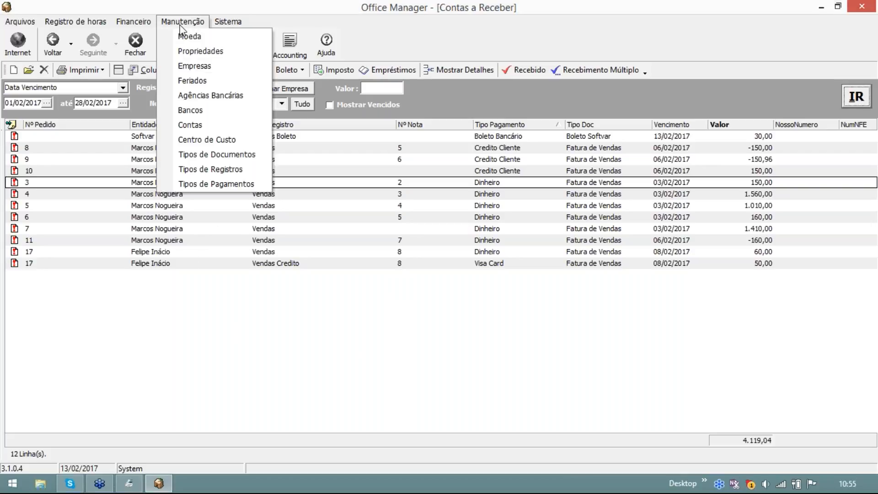
pyautogui.click(194, 125)
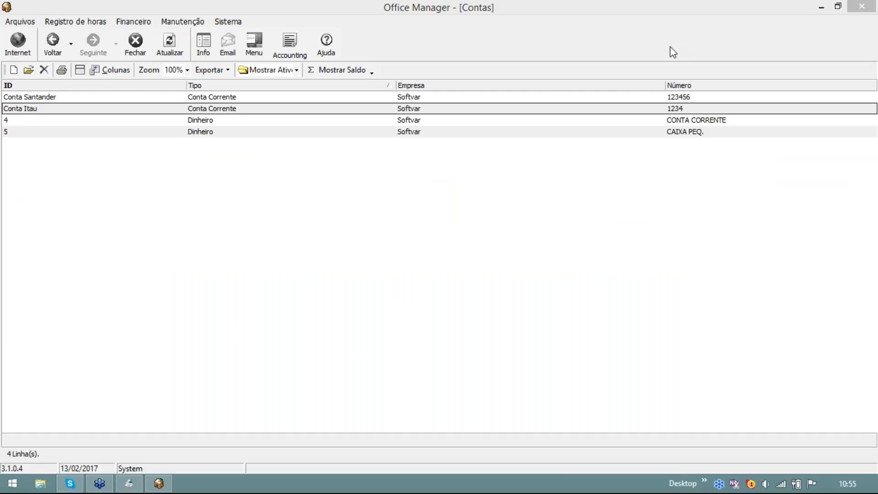
pyautogui.click(694, 119)
pyautogui.click(688, 132)
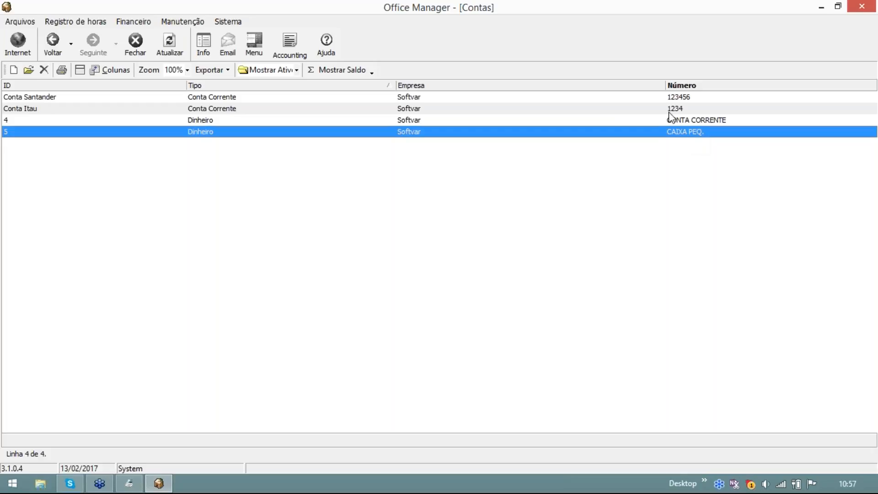
pyautogui.click(668, 98)
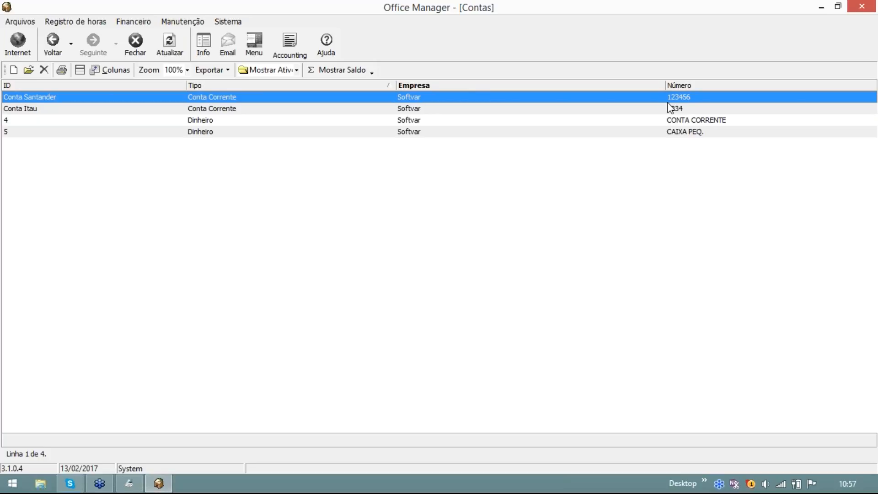
# Close the Contas register, start a new receivable and review its Adicional, Registro, Pagamentos and Termos da Conta sections.
pyautogui.click(140, 44)
pyautogui.click(477, 181)
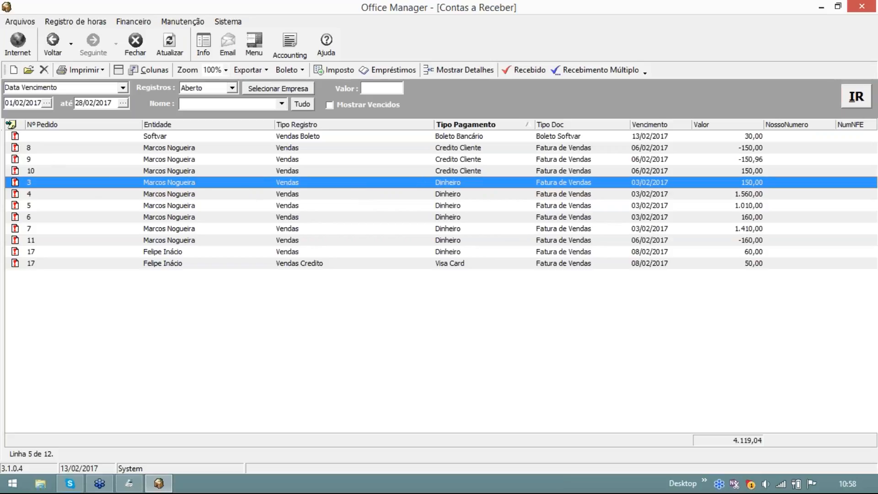
pyautogui.click(13, 70)
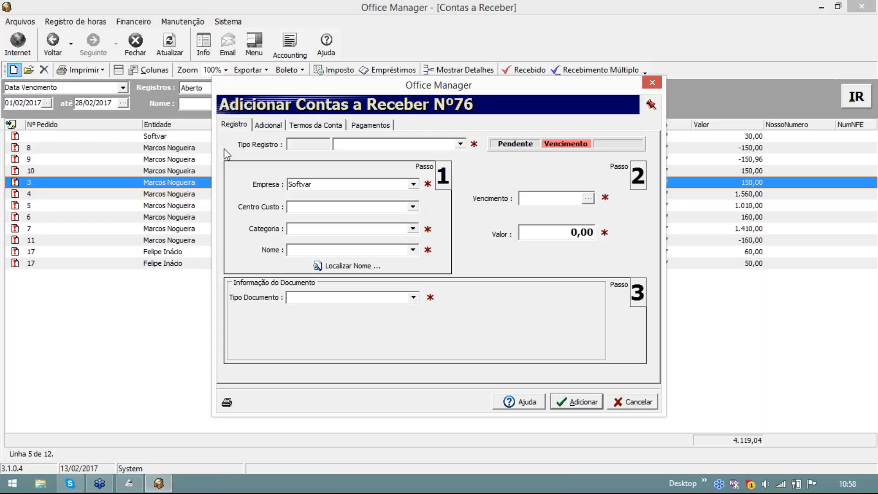
pyautogui.click(268, 126)
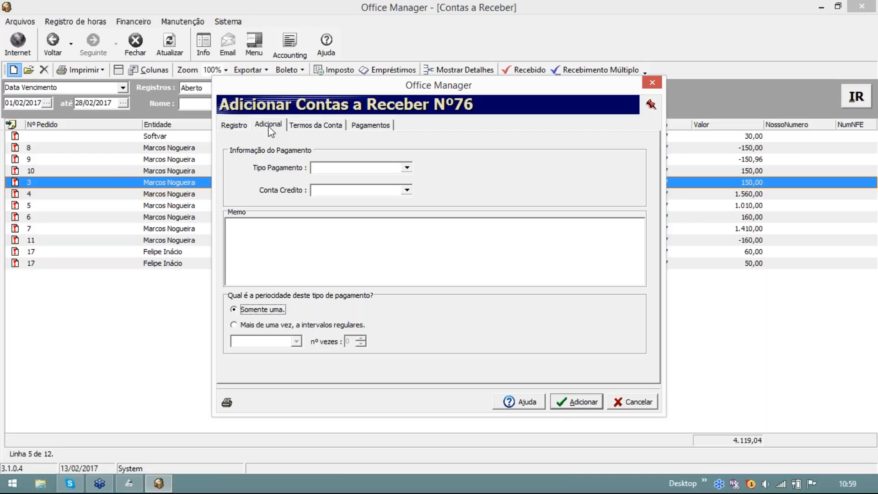
pyautogui.moveTo(281, 86); pyautogui.dragTo(351, 69)
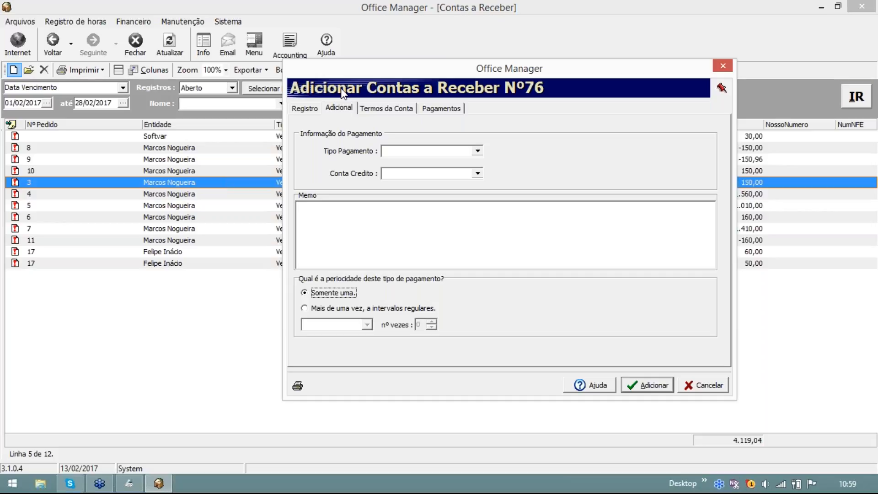
pyautogui.click(304, 108)
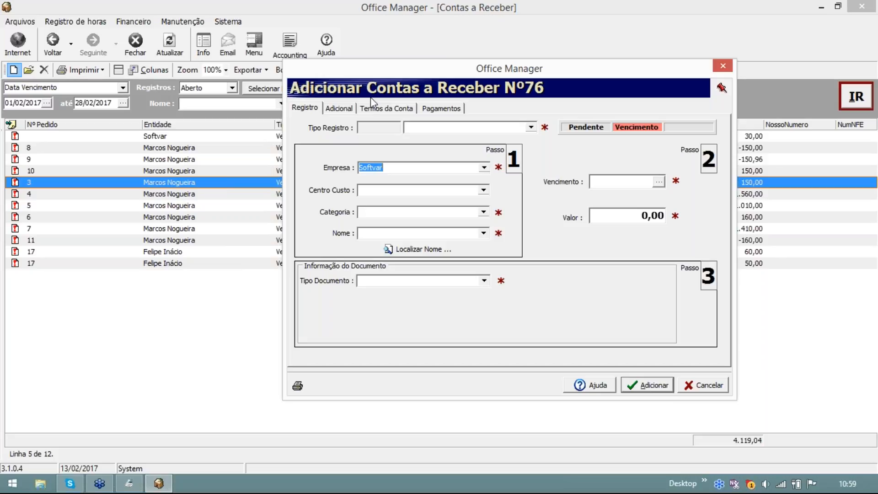
pyautogui.click(425, 109)
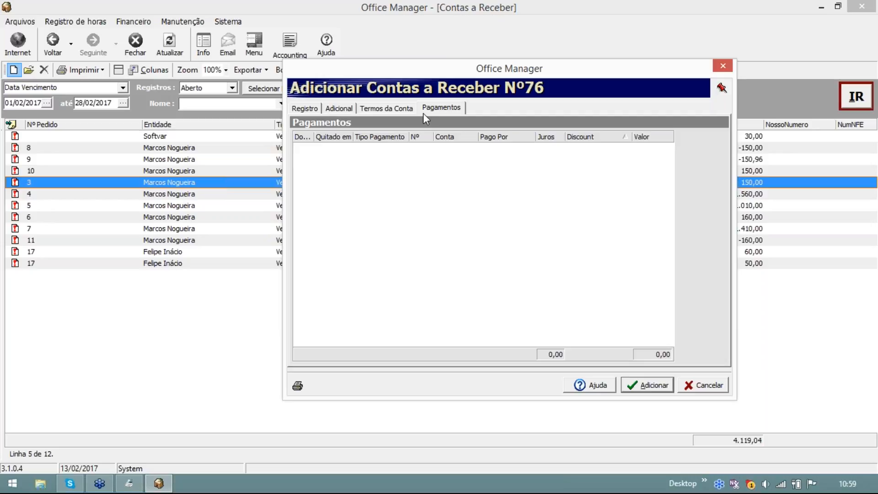
pyautogui.click(396, 110)
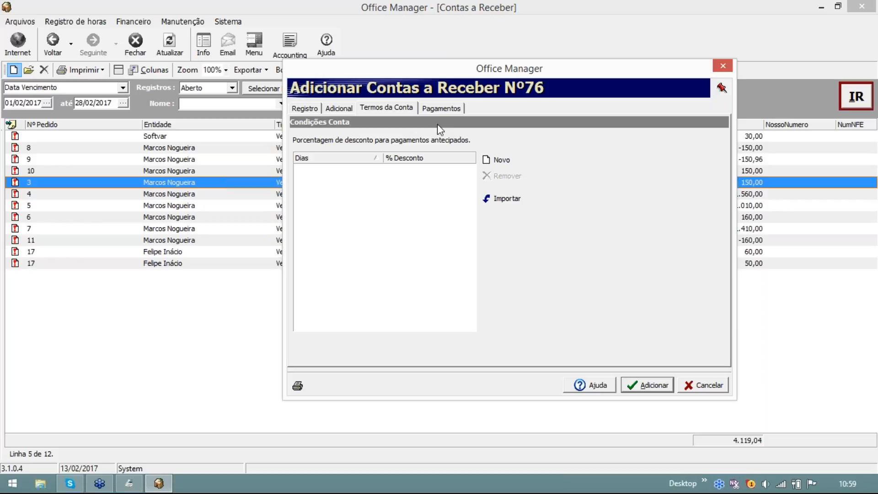
# Add an early-payment discount term of 7 days at 2% to the new receivable.
pyautogui.click(494, 163)
pyautogui.click(352, 171)
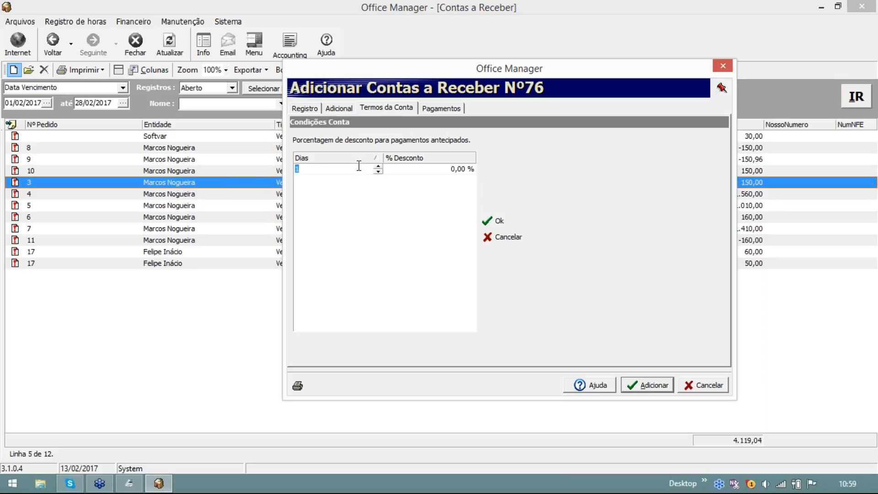
pyautogui.write('7')
pyautogui.click(417, 171)
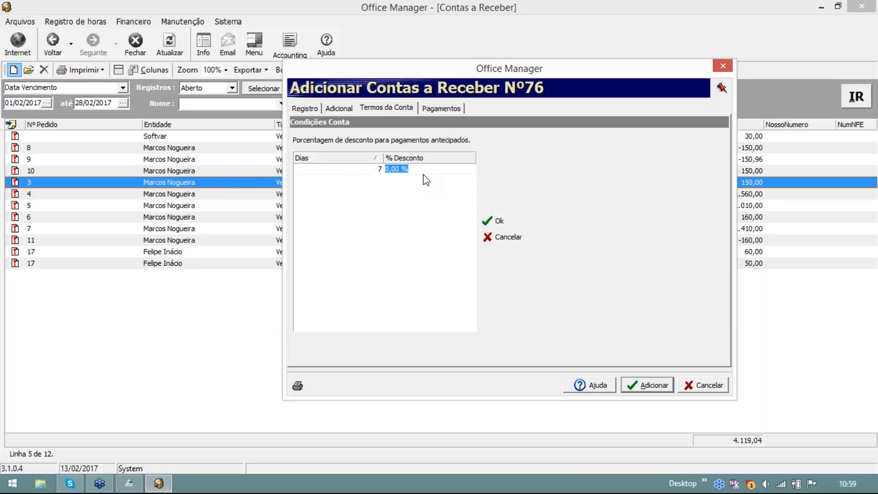
pyautogui.write('2')
pyautogui.press('Return')
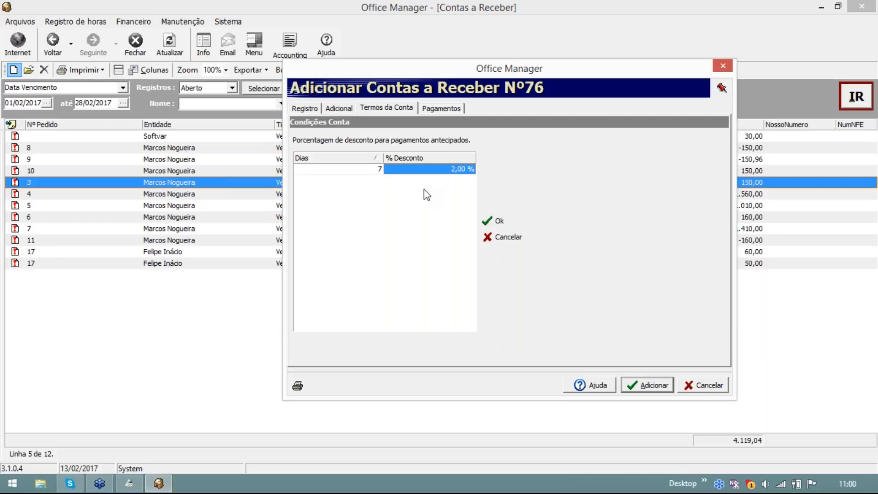
# Recheck the new receivable's Registro fields and discount terms, and cancel the record.
pyautogui.moveTo(405, 70); pyautogui.dragTo(479, 47)
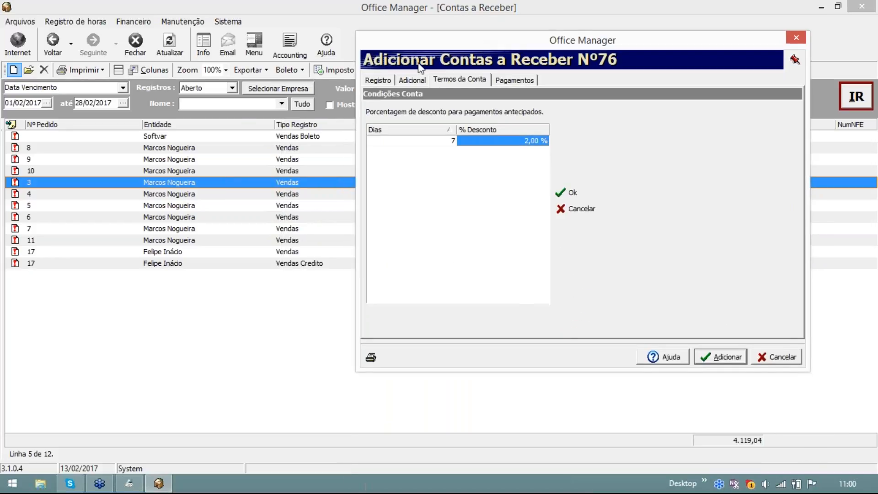
pyautogui.click(387, 80)
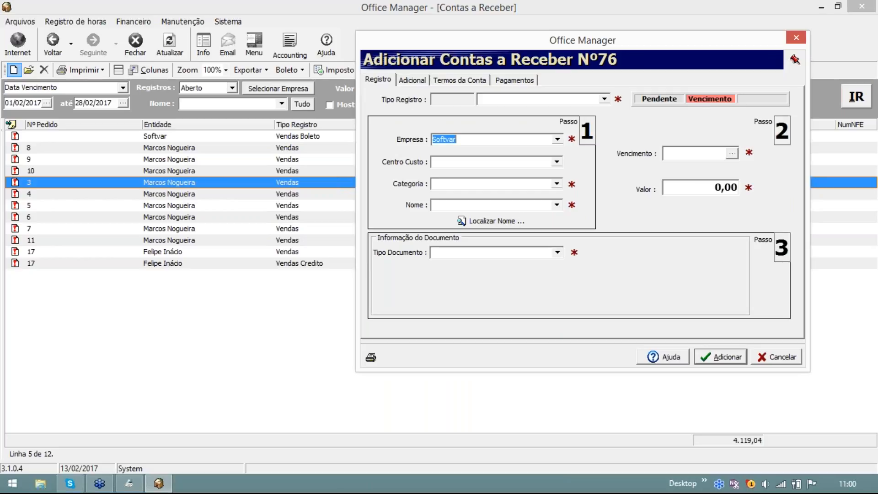
pyautogui.click(472, 78)
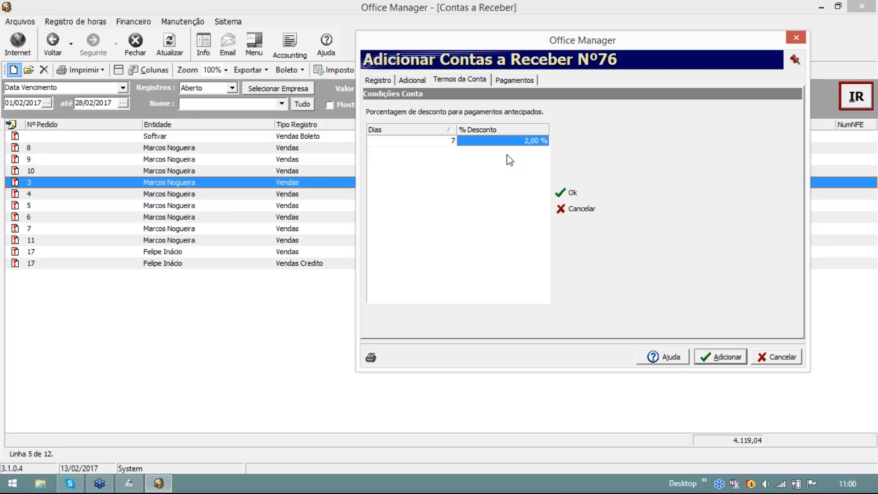
pyautogui.click(788, 360)
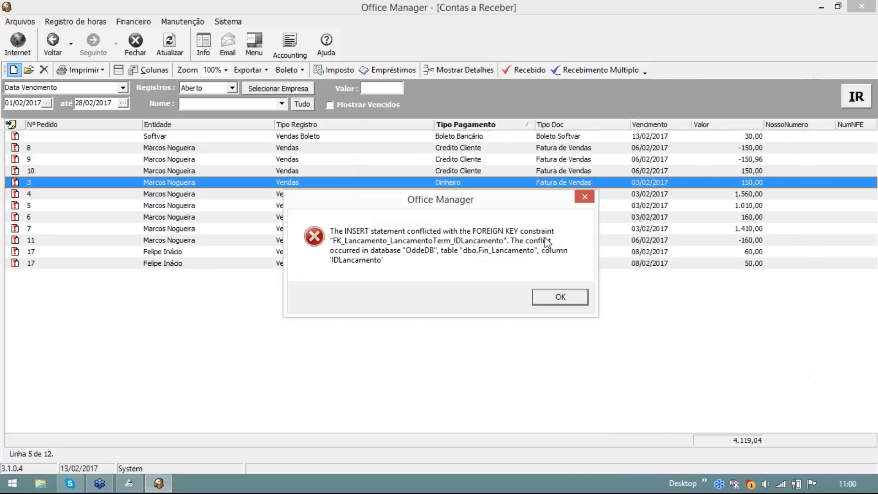
pyautogui.click(563, 295)
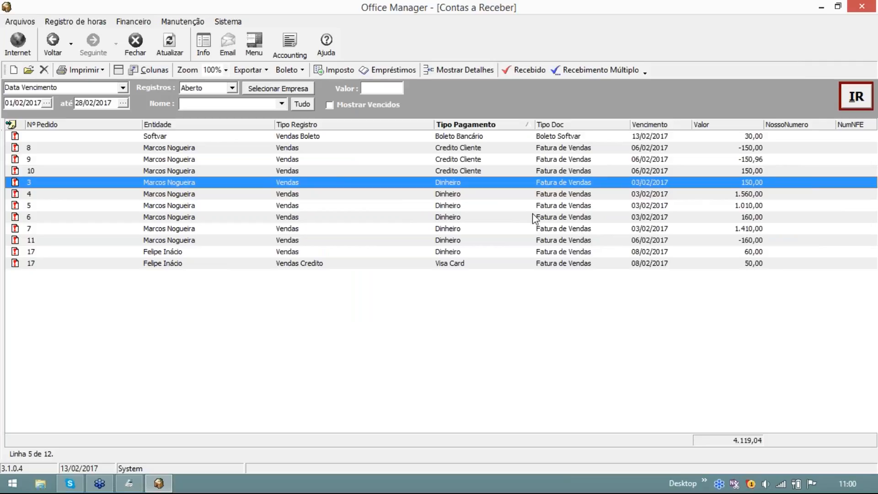
# Open the Fluxo de Caixa and generate the daily cash flow for 01/02/2017 to 28/02/2017.
pyautogui.click(135, 23)
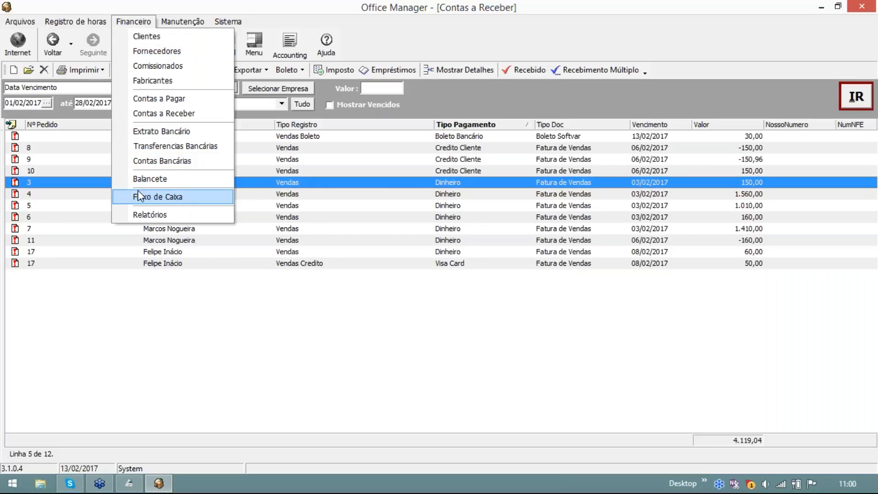
pyautogui.click(173, 199)
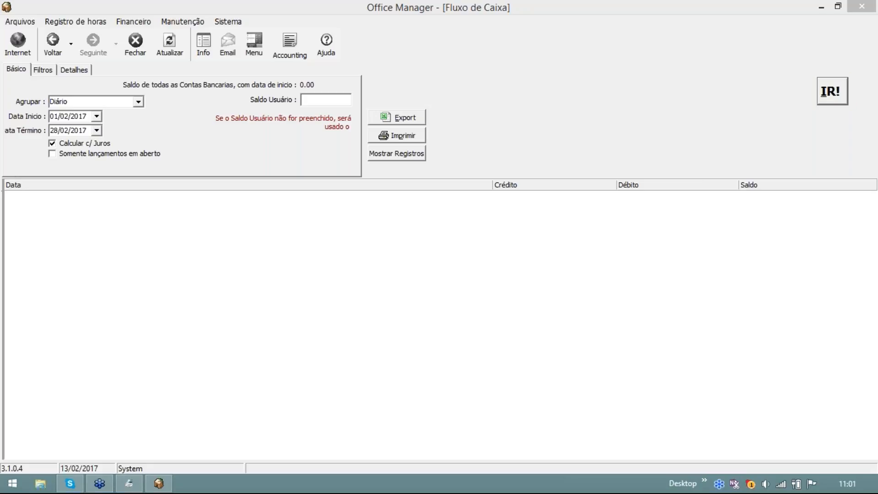
pyautogui.click(746, 114)
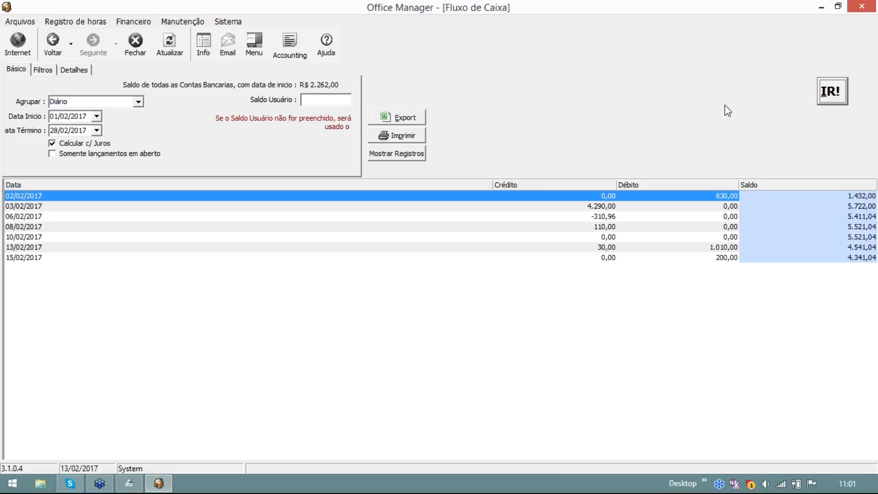
# Examine the February cash flow day by day, comparing the Crédito, Débito and Saldo of each date.
pyautogui.click(600, 208)
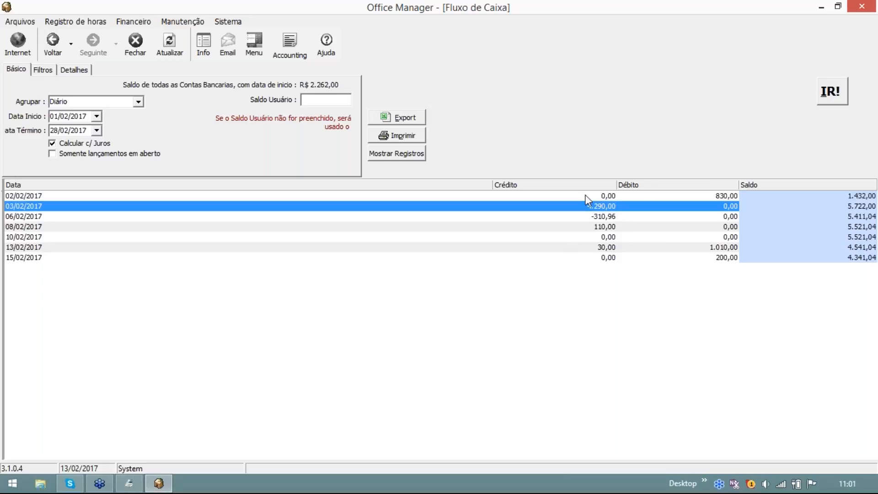
pyautogui.click(731, 247)
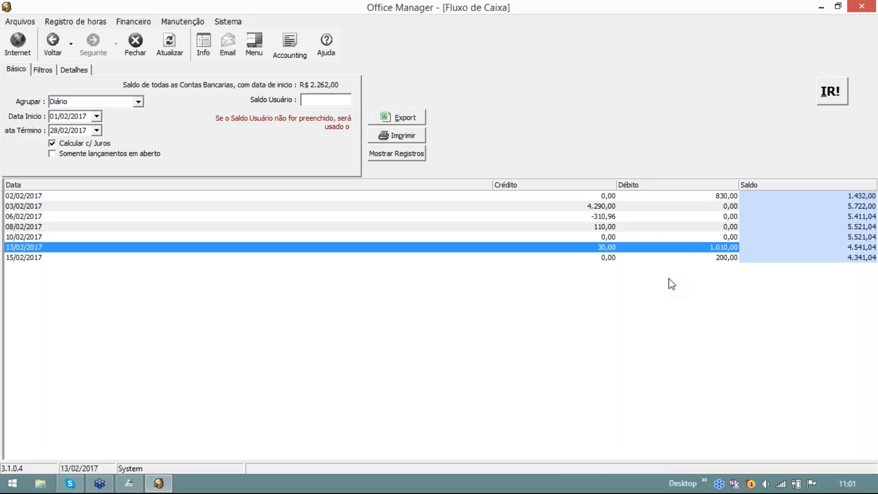
pyautogui.click(30, 196)
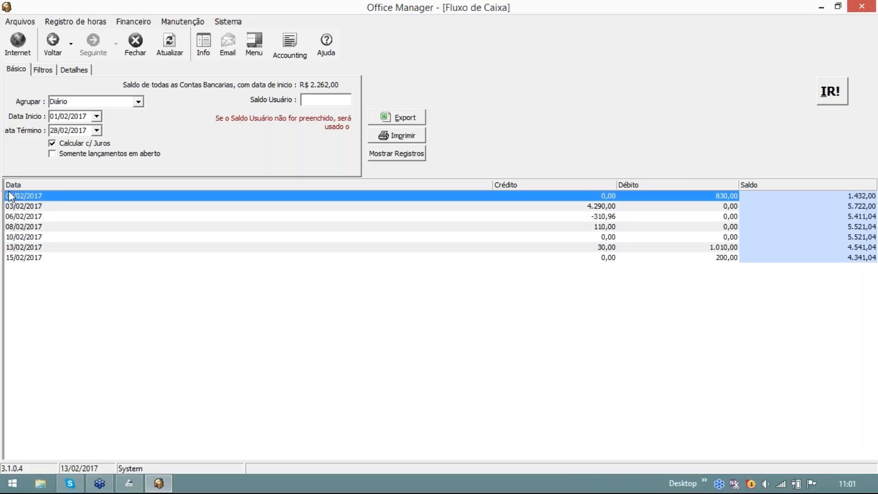
pyautogui.click(27, 207)
pyautogui.click(35, 217)
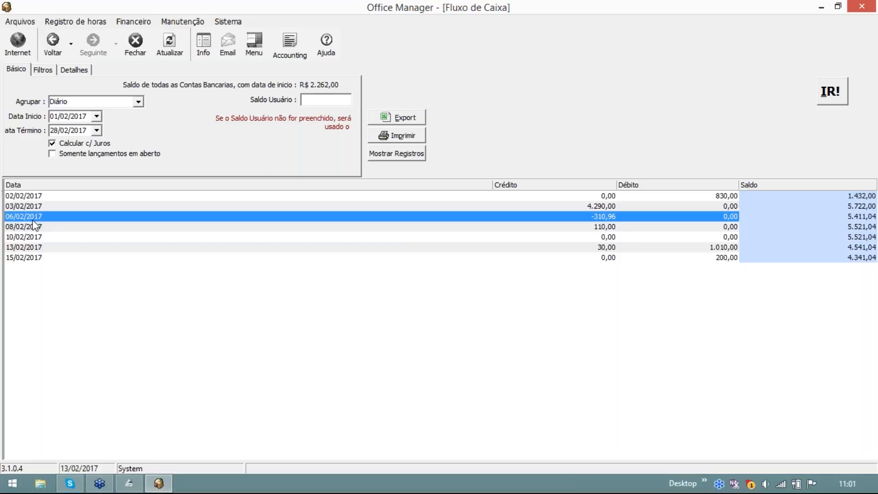
pyautogui.click(40, 227)
pyautogui.click(46, 238)
pyautogui.click(58, 249)
pyautogui.click(63, 257)
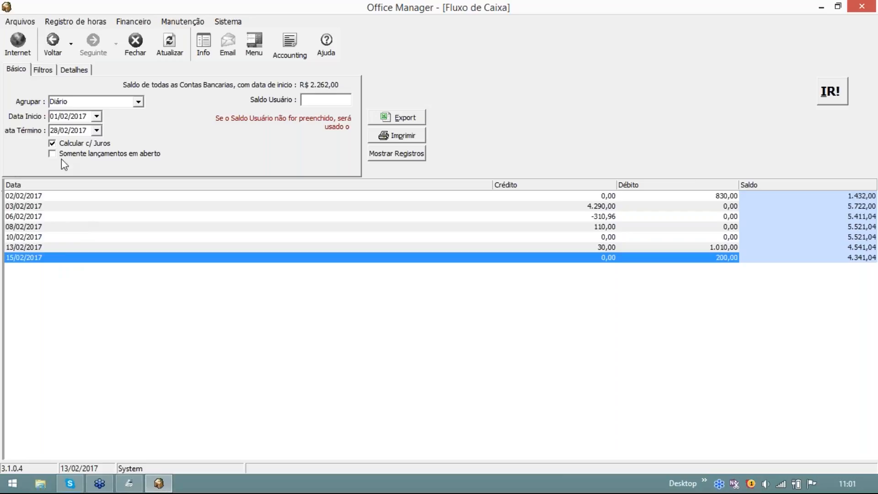
# Set the cash flow's Data Término to 31/05/2017 and regenerate the listing.
pyautogui.moveTo(68, 131); pyautogui.dragTo(43, 133)
pyautogui.click(97, 131)
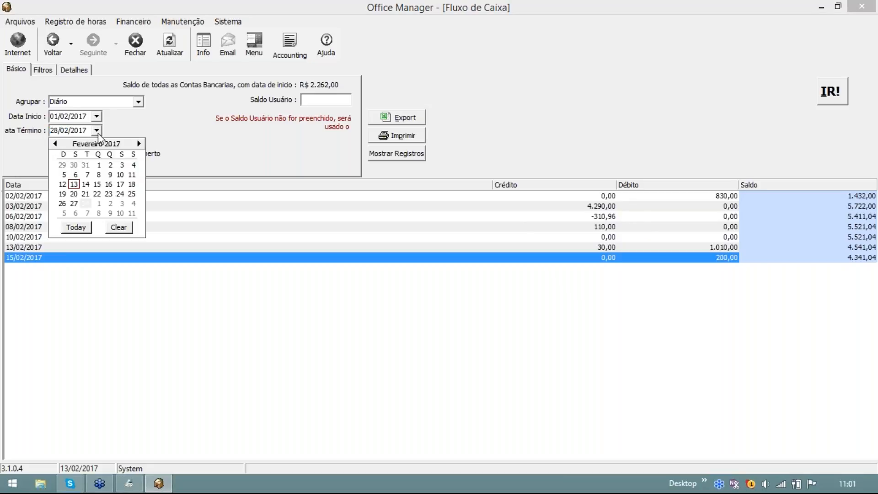
pyautogui.click(139, 144)
pyautogui.click(139, 144)
pyautogui.click(139, 144)
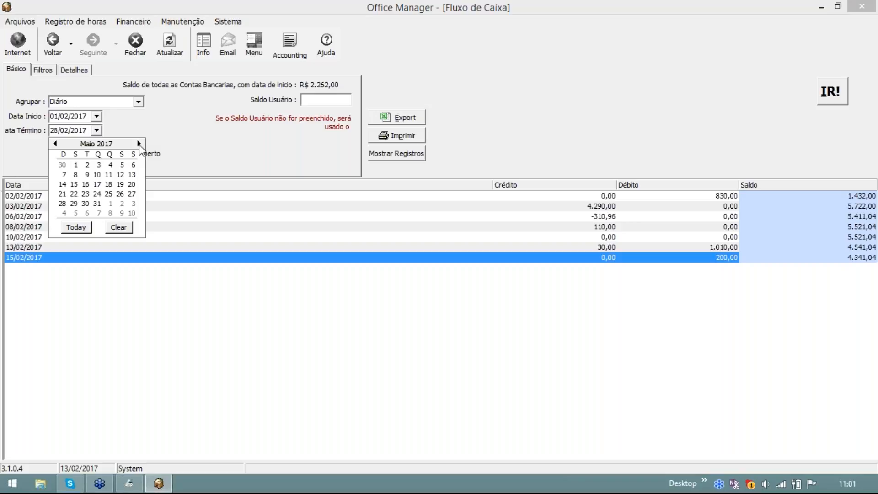
pyautogui.click(97, 204)
pyautogui.click(843, 101)
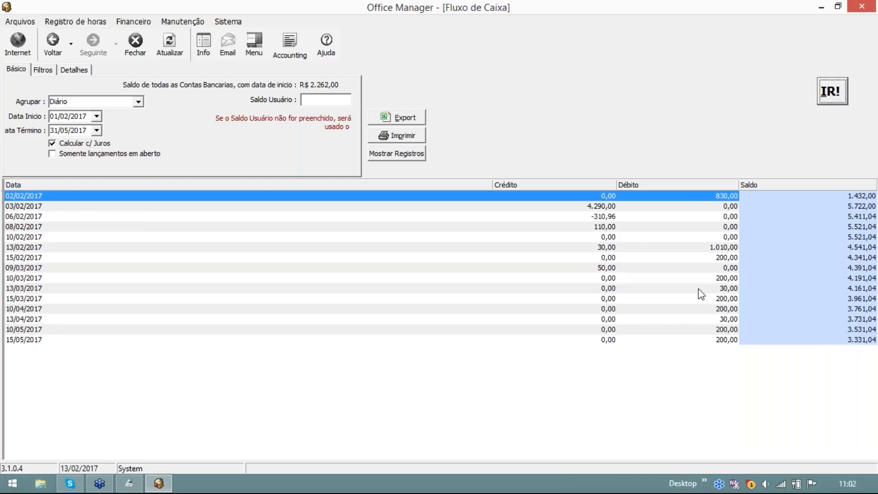
# Examine the Débito entries from March to May 2017 and the first February entry in the cash flow.
pyautogui.click(710, 299)
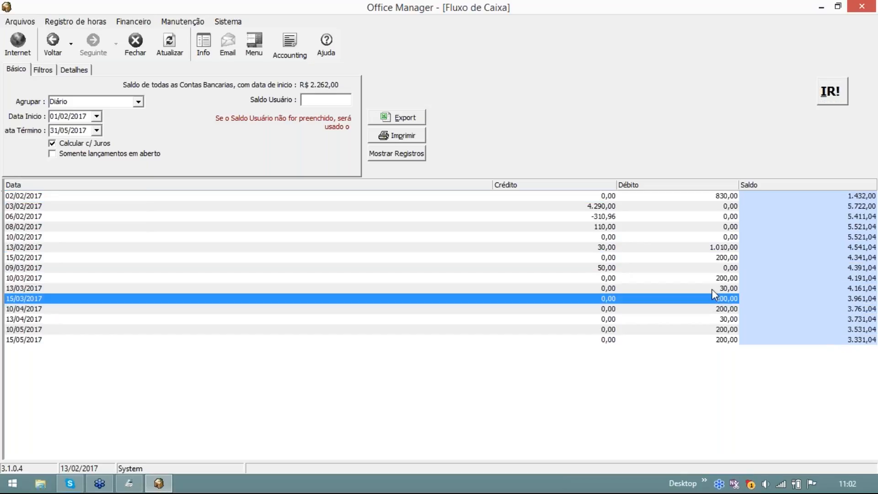
pyautogui.click(712, 290)
pyautogui.click(709, 319)
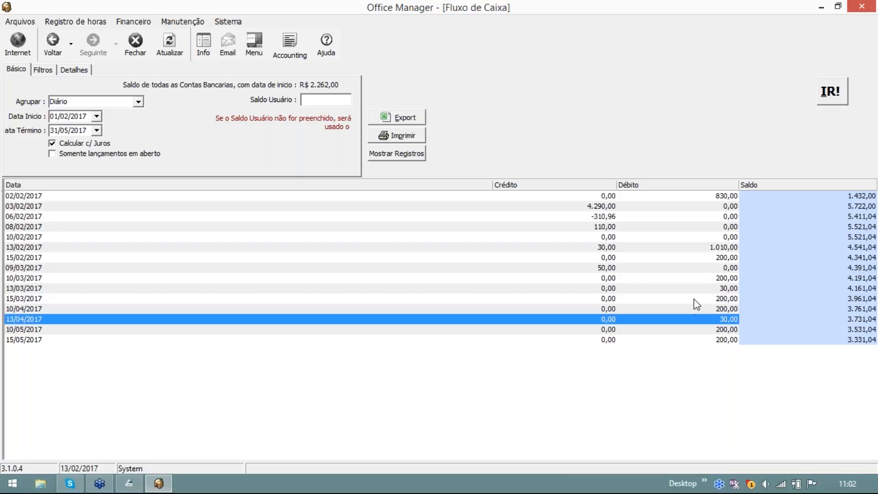
pyautogui.click(699, 300)
pyautogui.click(717, 310)
pyautogui.click(713, 330)
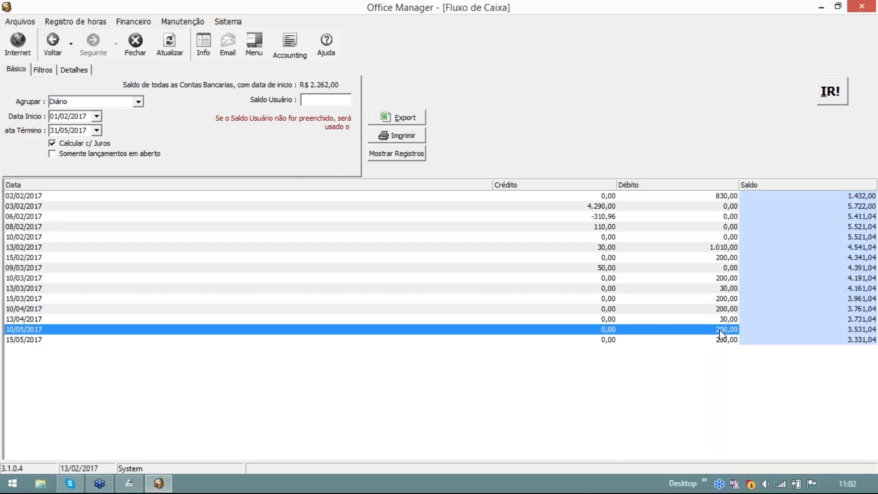
pyautogui.click(707, 341)
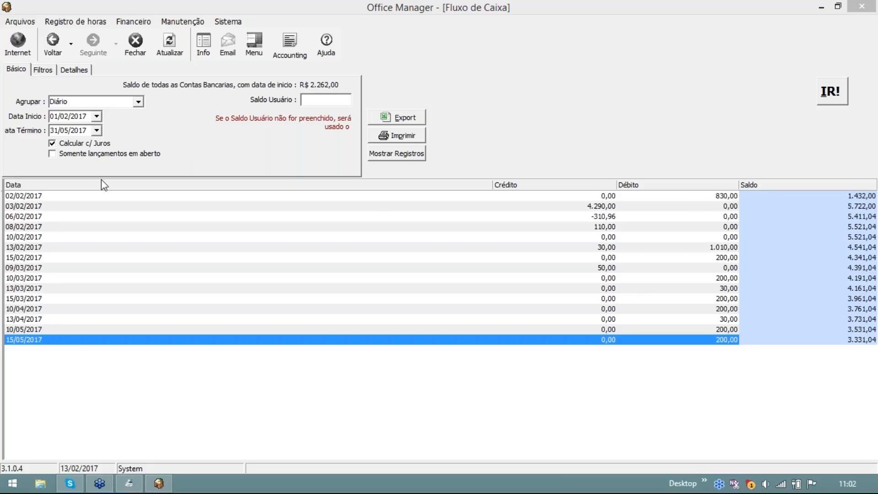
pyautogui.click(707, 197)
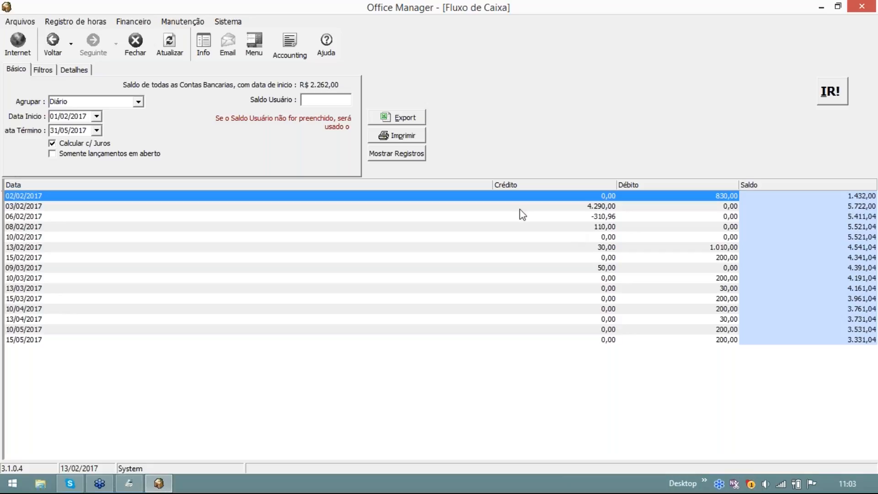
# Set the Saldo Usuário to 1000 and recalculate the cash flow.
pyautogui.click(308, 99)
pyautogui.write('1000')
pyautogui.moveTo(329, 99); pyautogui.dragTo(285, 99)
pyautogui.click(832, 91)
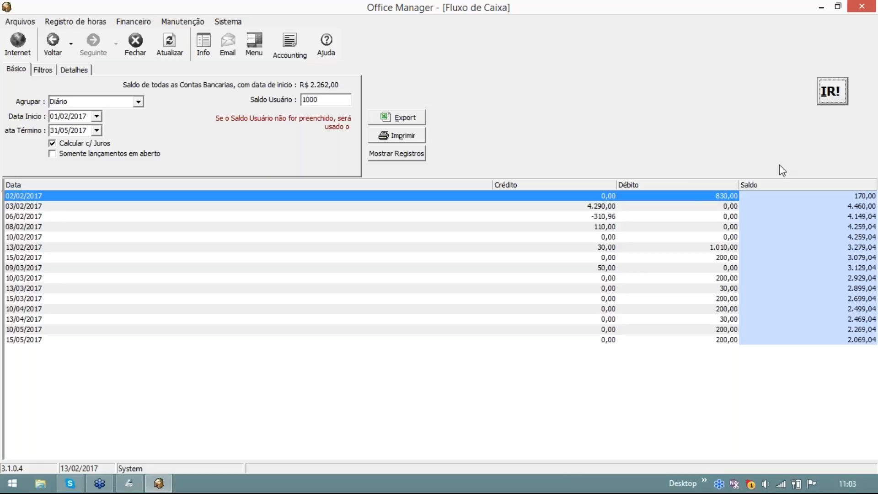
# Set the Saldo Usuário to 0, recalculate the cash flow and check the 03/02/2017 entry.
pyautogui.doubleClick(319, 99)
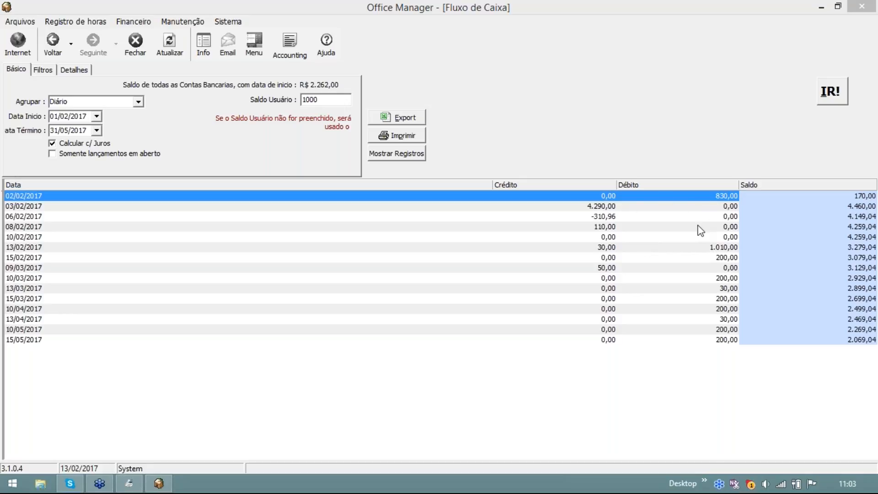
pyautogui.click(329, 101)
pyautogui.write('0')
pyautogui.click(819, 96)
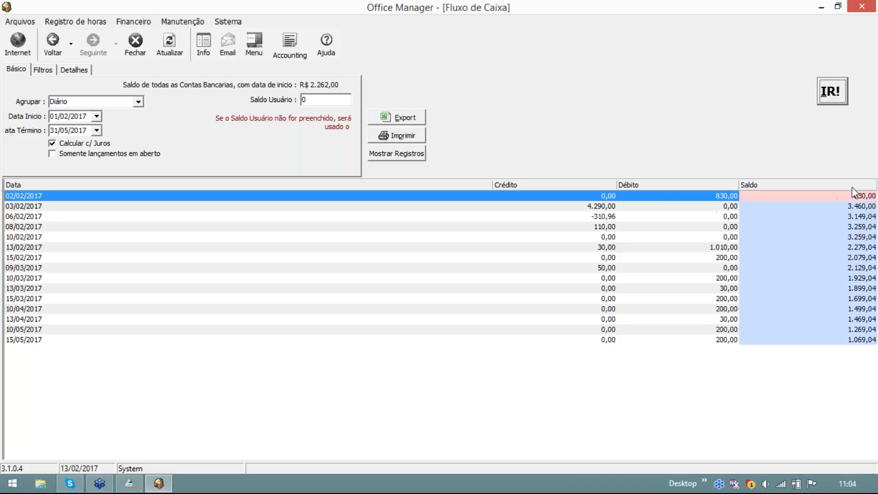
pyautogui.click(587, 208)
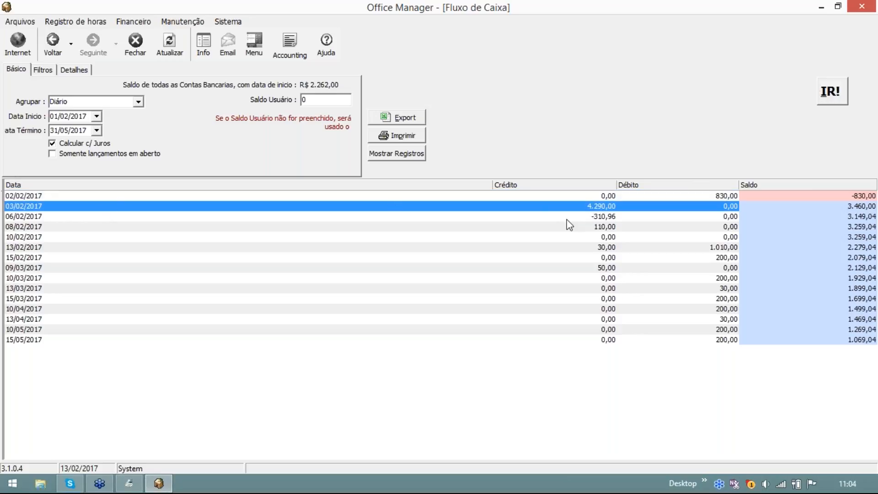
# Examine the Saldo values from the February 2017 entries down to the last May 2017 entry.
pyautogui.moveTo(854, 211); pyautogui.dragTo(839, 341)
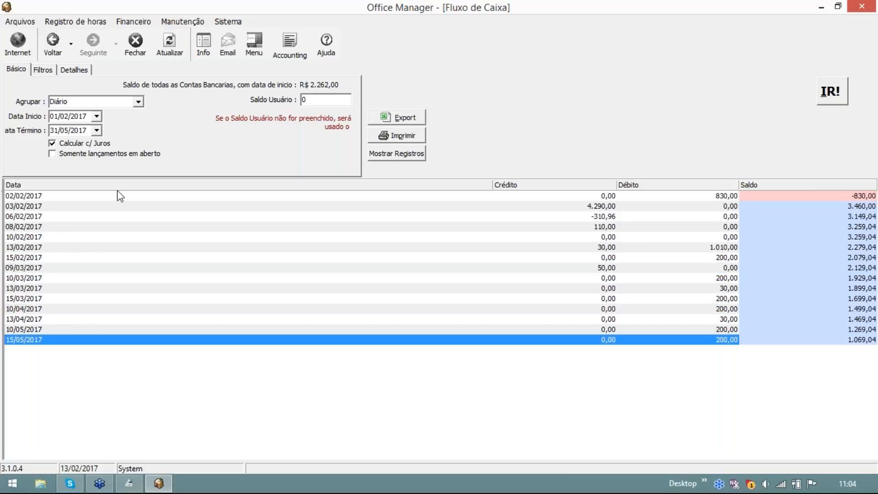
pyautogui.press('Up')
pyautogui.press('Down')
pyautogui.press('Up')
pyautogui.press('Down')
pyautogui.moveTo(877, 0)
pyautogui.moveTo(860, 226); pyautogui.dragTo(848, 339)
# Set the Data Término to 30/11/2017, regenerate the cash flow and check the 15/08/2017 entry.
pyautogui.click(97, 131)
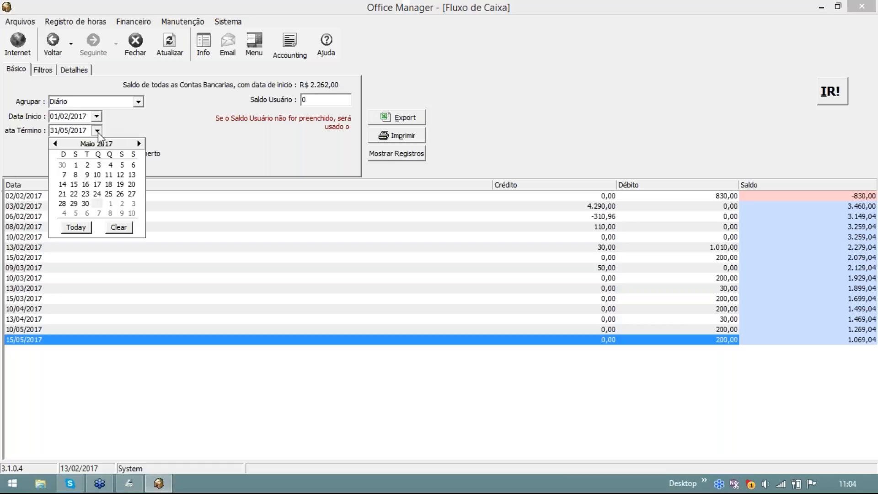
pyautogui.click(139, 144)
pyautogui.click(139, 144)
pyautogui.click(139, 144)
pyautogui.click(139, 143)
pyautogui.click(139, 144)
pyautogui.click(138, 144)
pyautogui.click(108, 205)
pyautogui.click(831, 94)
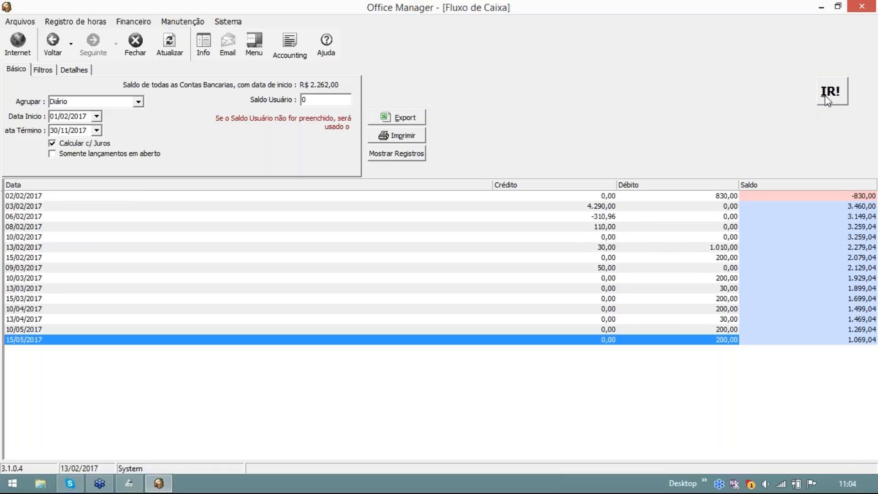
pyautogui.click(836, 402)
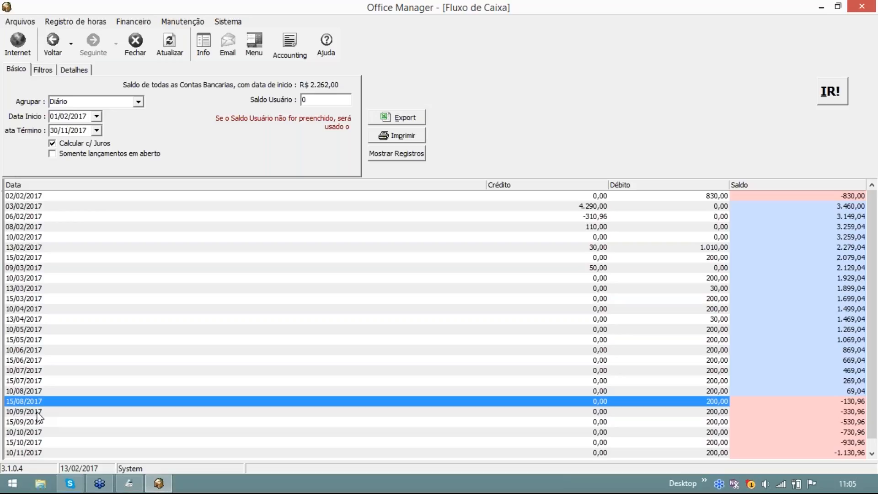
# Group the cash flow by Mensal, regenerate it and check the Agosto 2017 row.
pyautogui.click(140, 101)
pyautogui.click(64, 120)
pyautogui.click(845, 88)
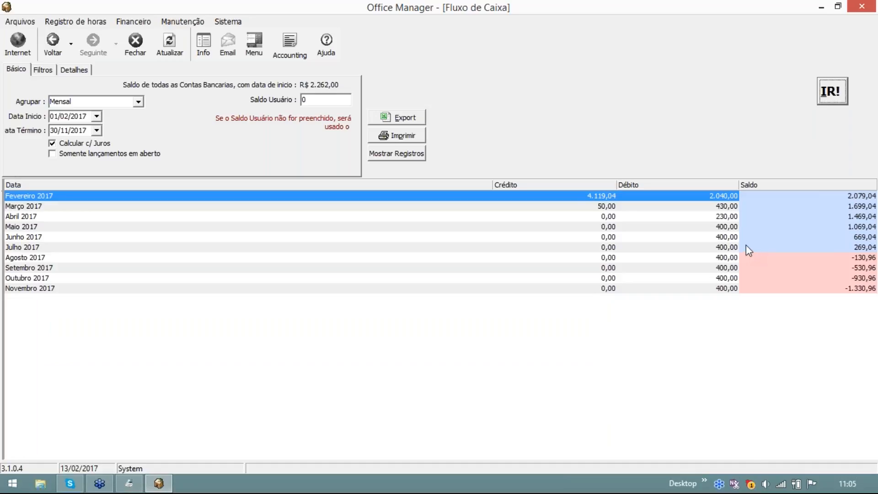
pyautogui.click(58, 257)
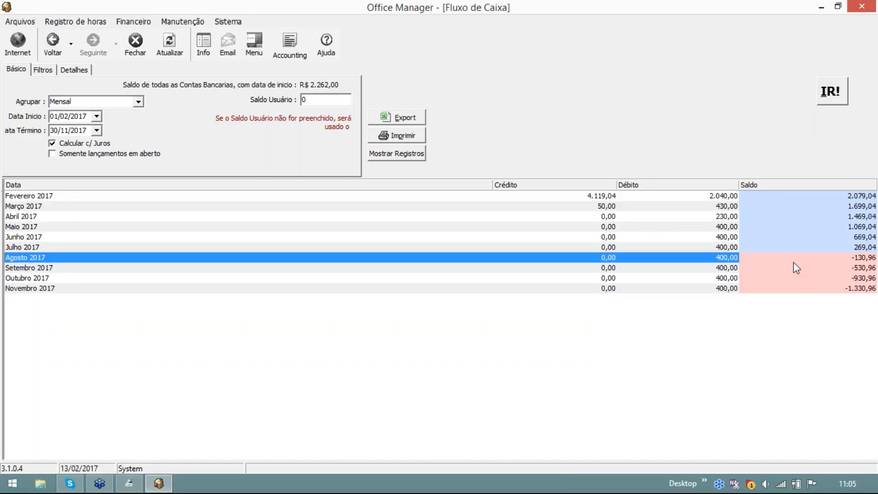
# Group the cash flow by Diário again, regenerate it and check the 15/08/2017 entry.
pyautogui.click(134, 102)
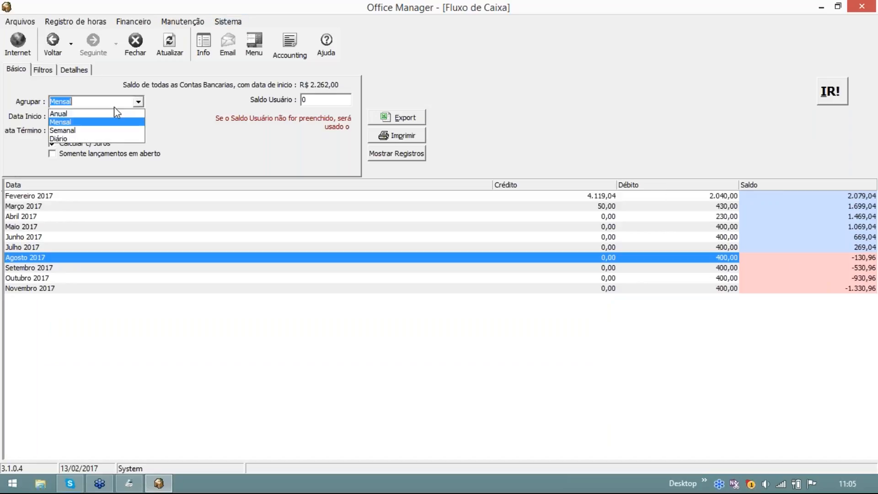
pyautogui.click(108, 117)
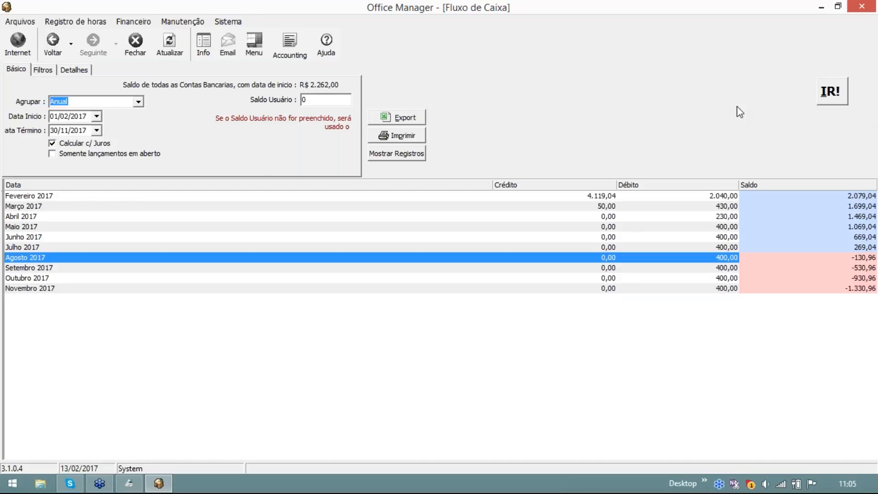
pyautogui.click(138, 101)
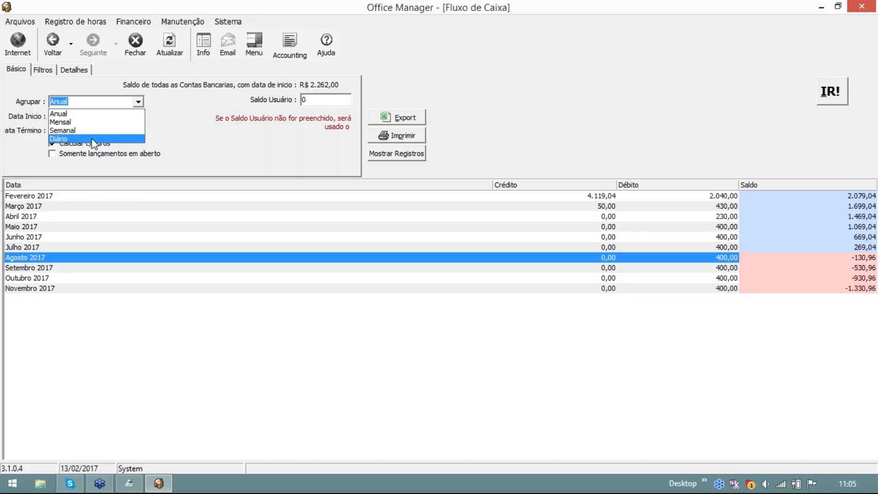
pyautogui.click(91, 138)
pyautogui.click(832, 91)
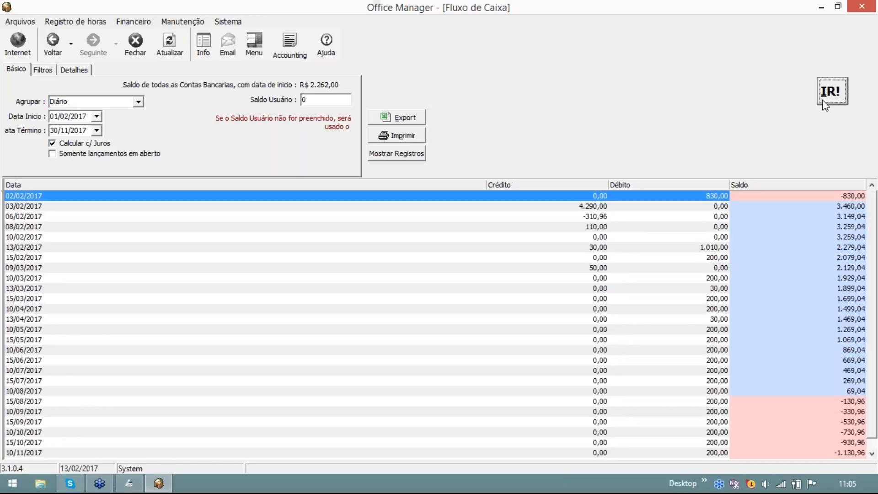
pyautogui.click(797, 401)
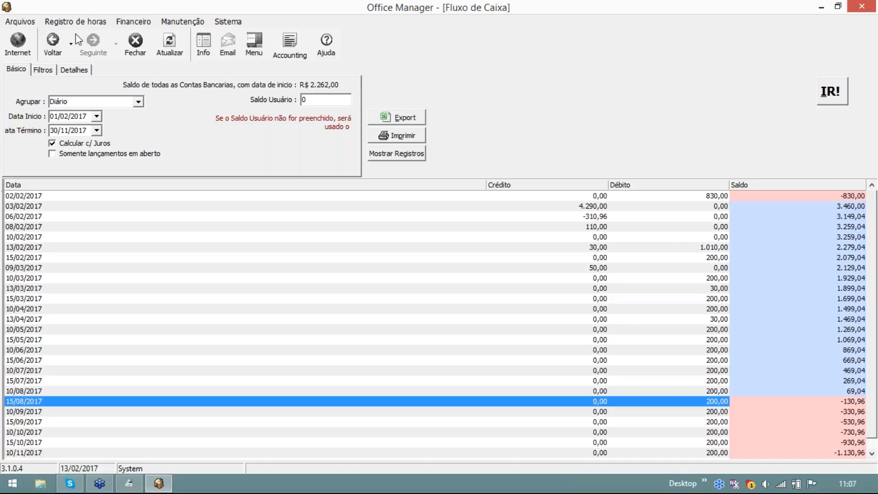
# Filter the cash flow by the first Conta Corrente in the list and regenerate the listing.
pyautogui.click(43, 69)
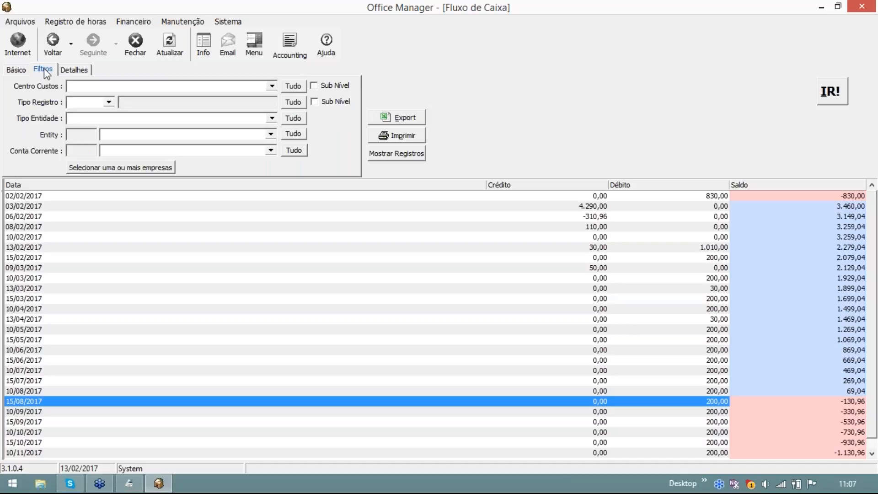
pyautogui.click(73, 51)
pyautogui.click(271, 151)
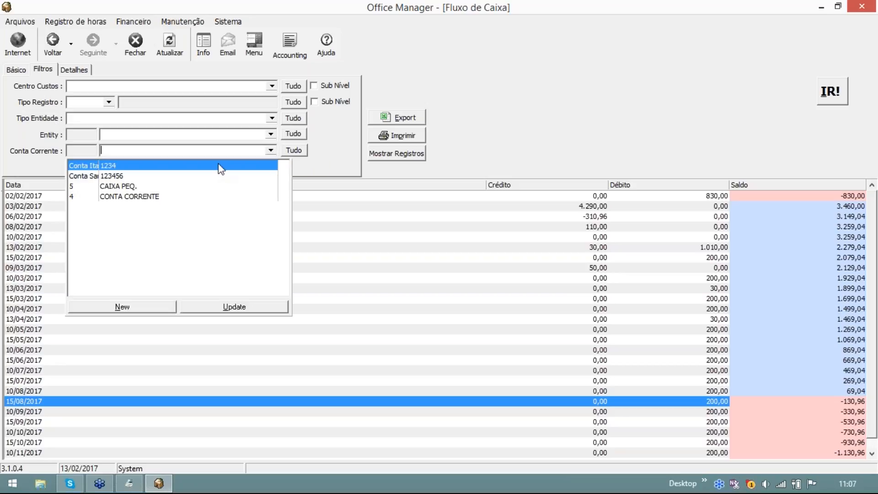
pyautogui.click(106, 165)
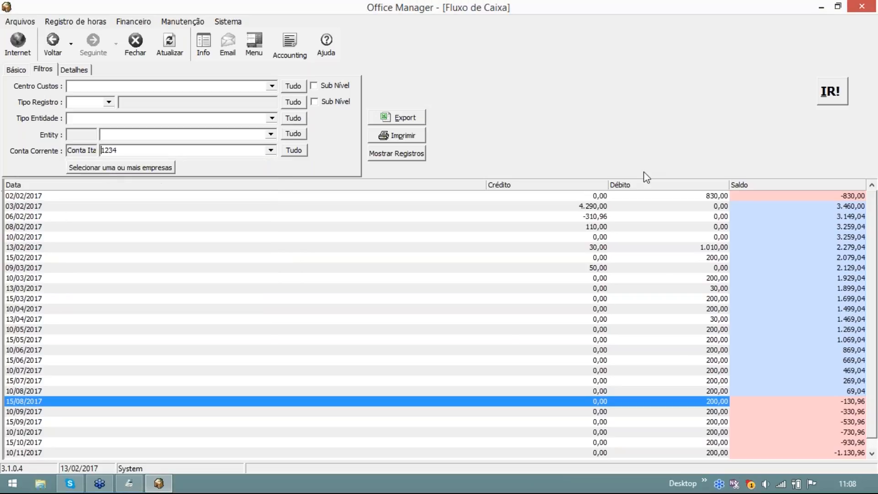
pyautogui.click(840, 88)
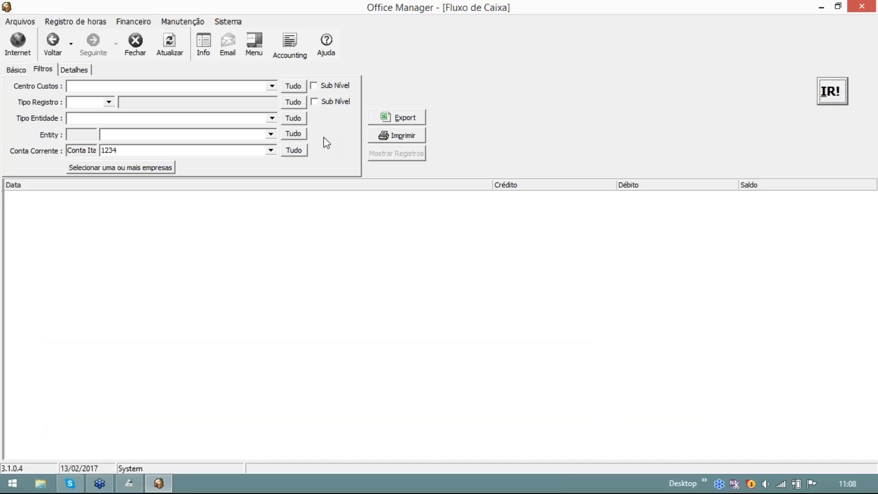
# Replace the Conta Corrente filter with the second account in the list and regenerate the listing.
pyautogui.moveTo(117, 150); pyautogui.dragTo(100, 150)
pyautogui.press('BackSpace')
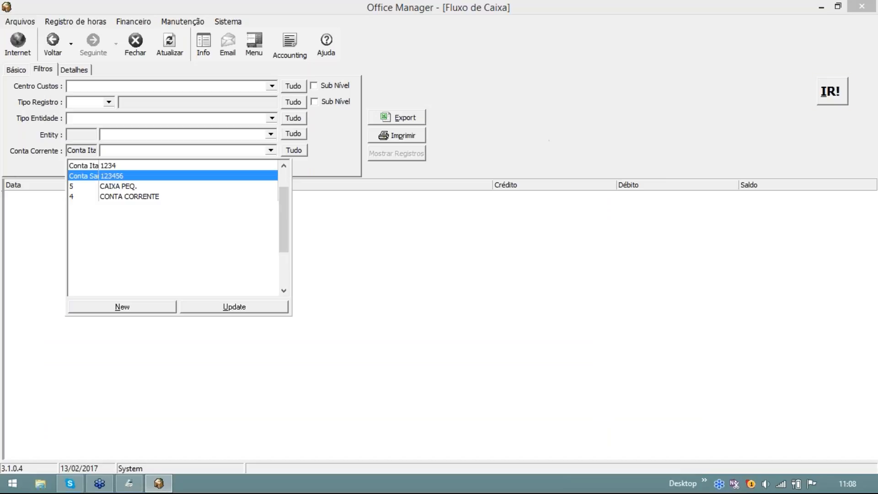
pyautogui.click(138, 176)
pyautogui.click(832, 91)
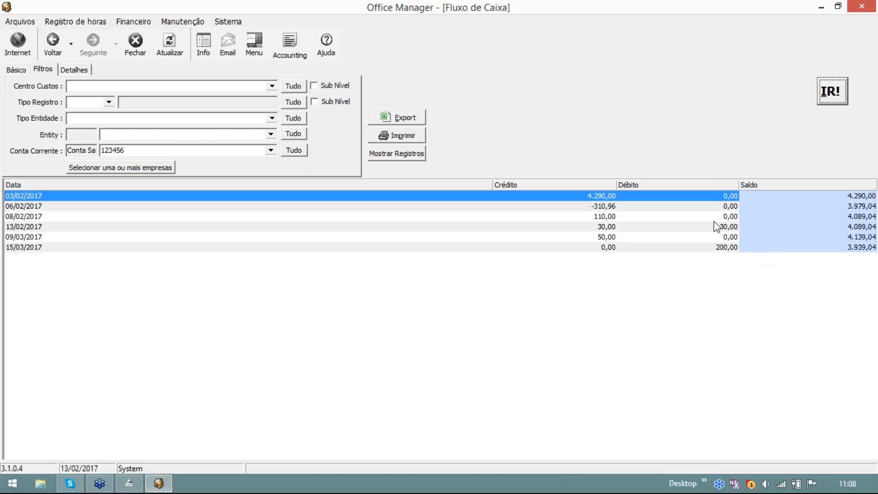
# Reset the Conta Corrente, Entity, Tipo Entidade and Centro Custos filters to include everything.
pyautogui.click(301, 155)
pyautogui.click(14, 71)
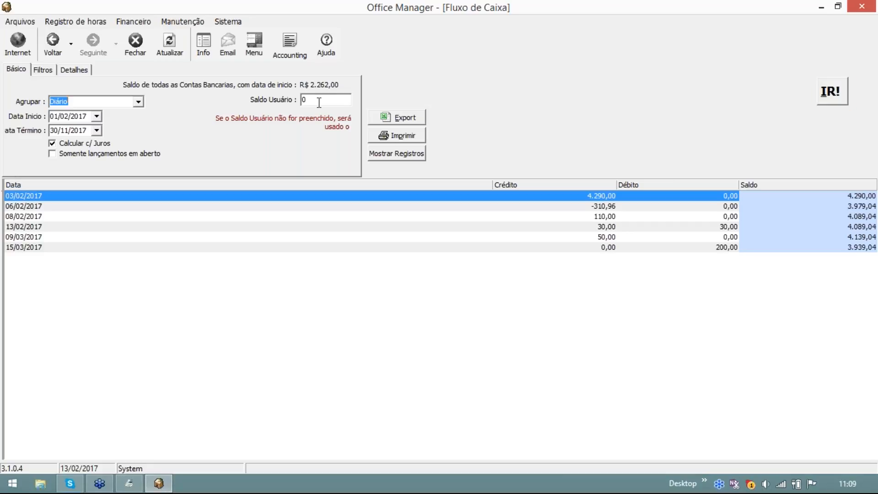
pyautogui.click(42, 70)
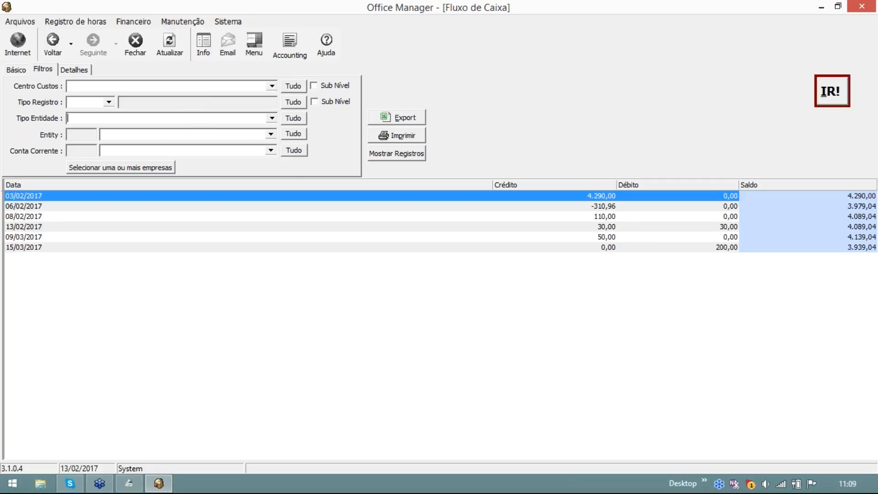
pyautogui.click(295, 150)
pyautogui.click(293, 133)
pyautogui.click(294, 118)
pyautogui.click(294, 86)
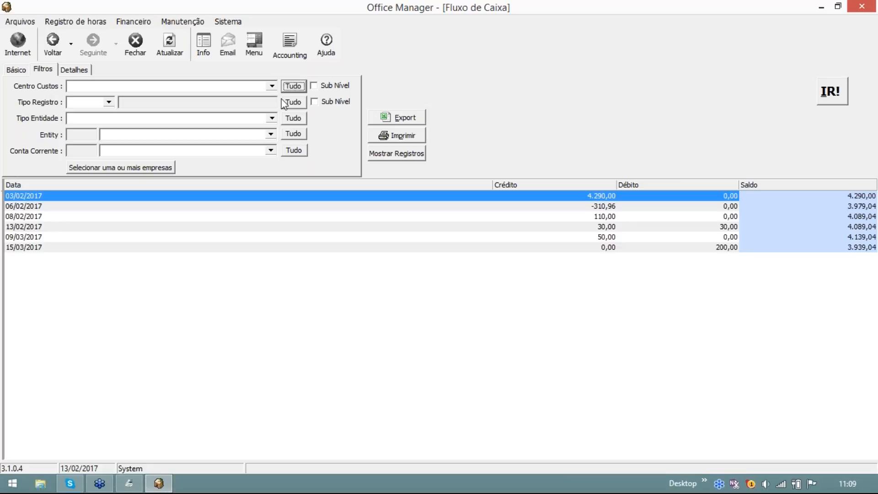
# Enable all the cash flow detail columns, regenerate the listing and check the 03/02/2017 and 08/02/2017 entries.
pyautogui.click(79, 72)
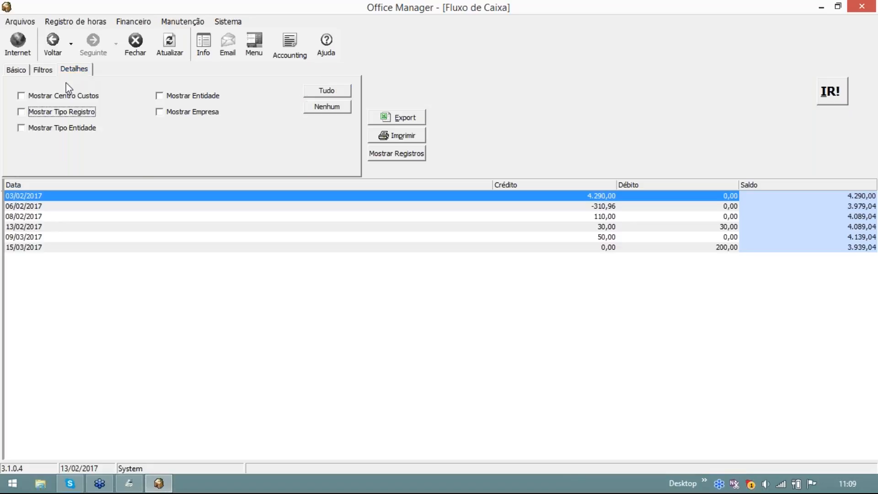
pyautogui.click(339, 92)
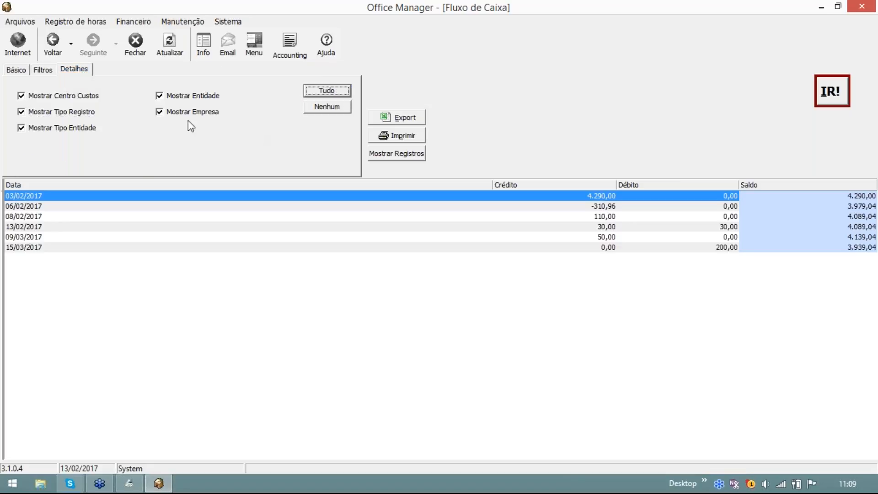
pyautogui.click(834, 96)
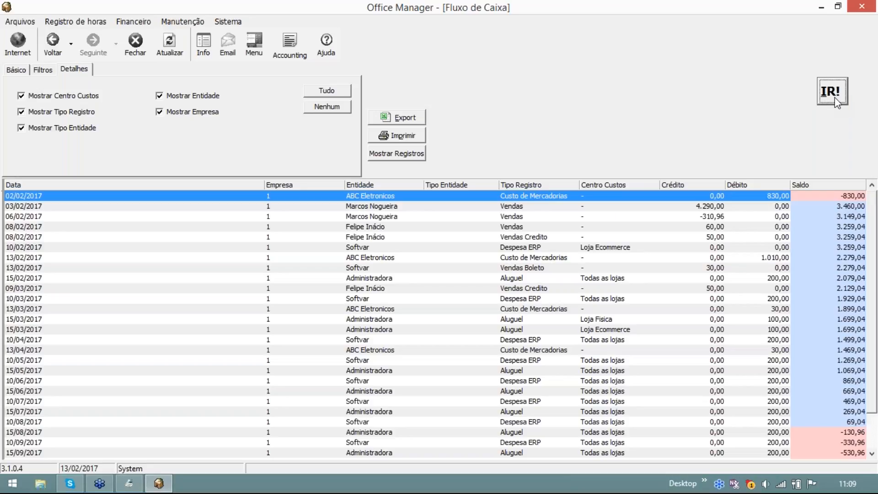
pyautogui.click(595, 207)
pyautogui.click(596, 227)
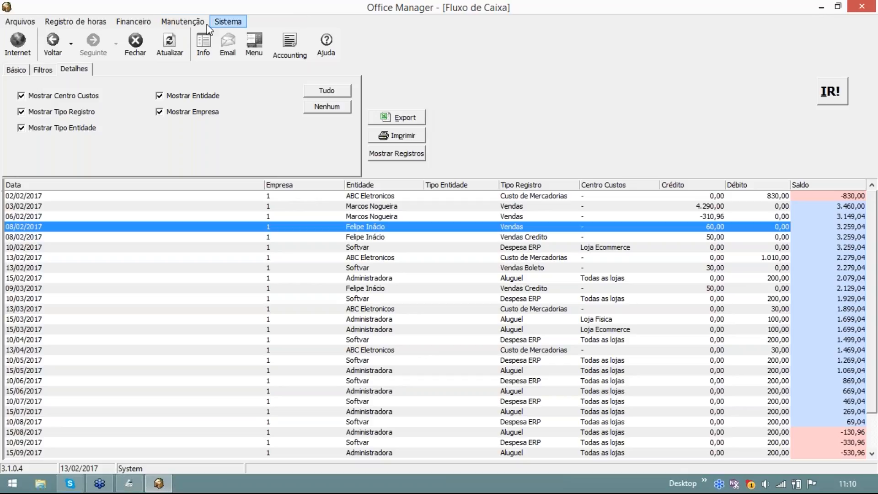
# Clear the Saldo Usuário and recalculate the cash flow from the bank accounts' balance.
pyautogui.click(147, 23)
pyautogui.click(273, 127)
pyautogui.click(41, 71)
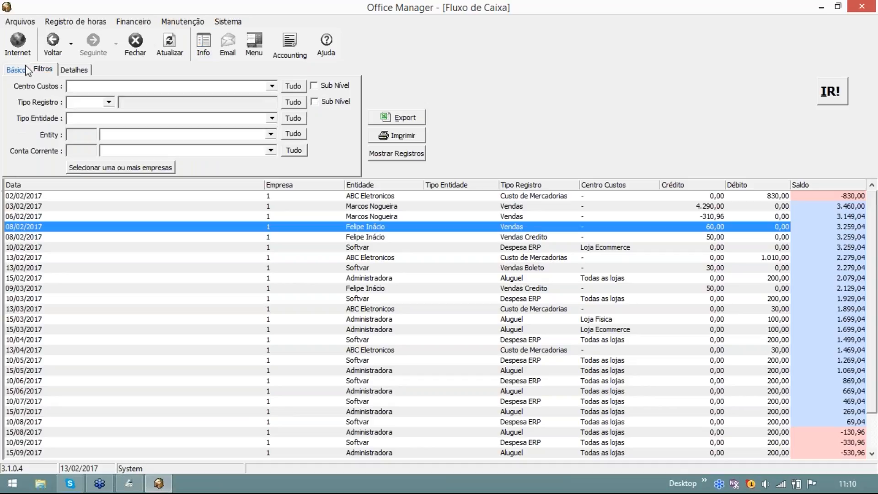
pyautogui.click(16, 69)
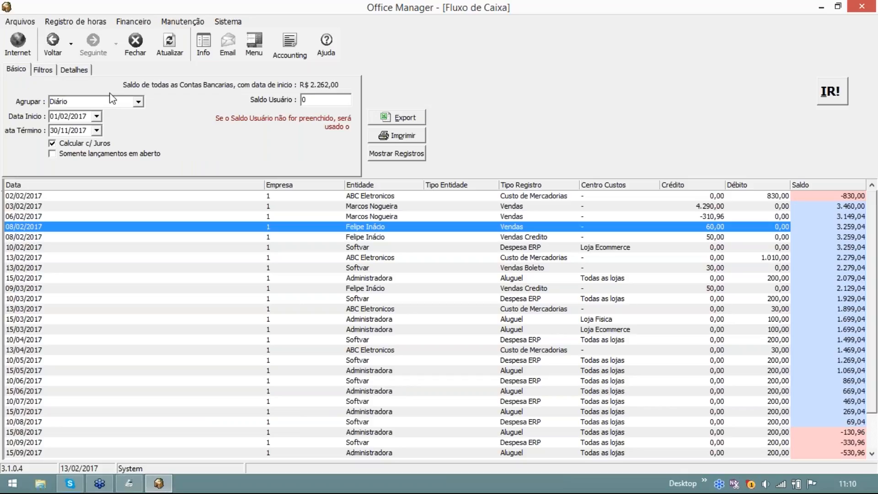
pyautogui.click(325, 99)
pyautogui.press('BackSpace')
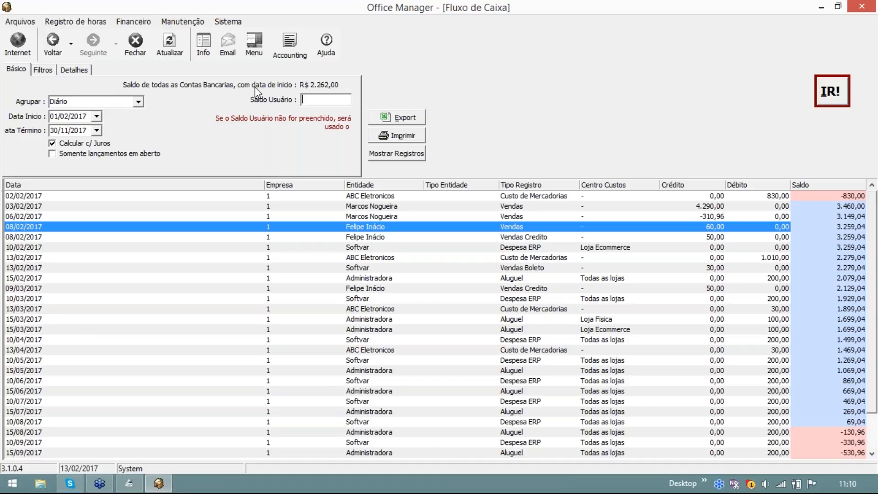
pyautogui.click(841, 98)
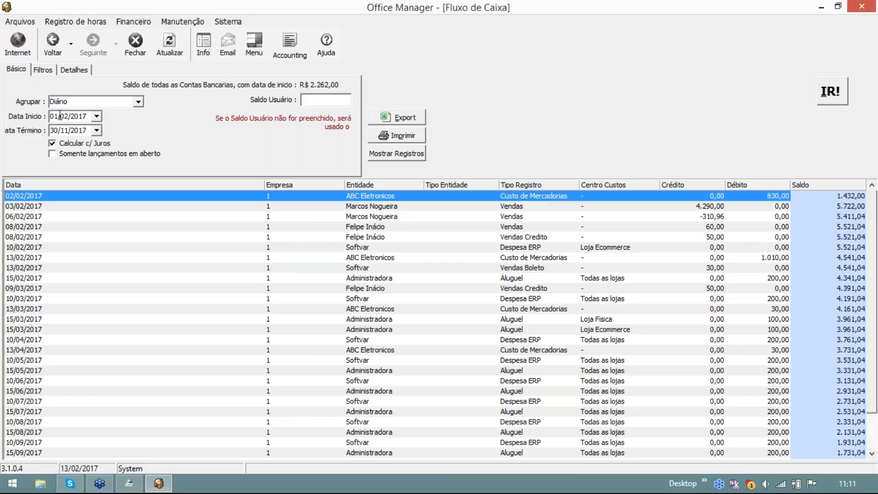
# Recalculate the detailed cash flow with the Saldo Usuário at 0 and again at 1000.
pyautogui.moveTo(64, 117); pyautogui.dragTo(39, 111)
pyautogui.click(316, 102)
pyautogui.write('0')
pyautogui.press('Return')
pyautogui.click(832, 91)
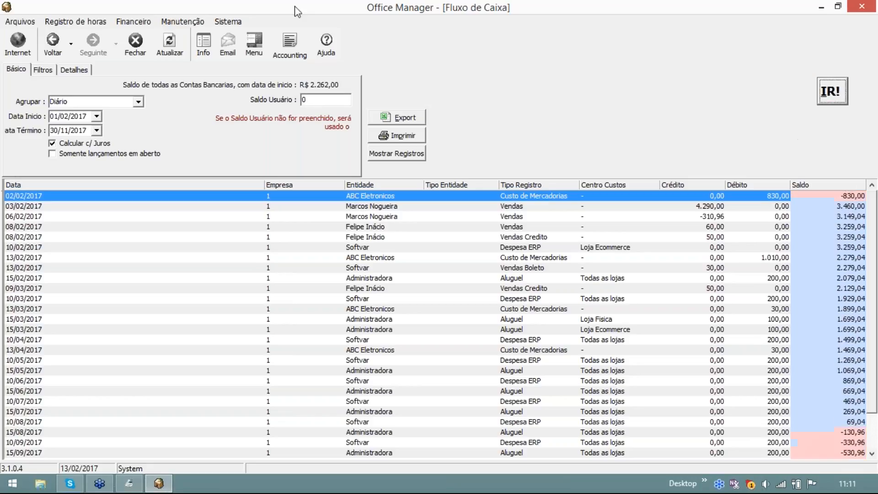
pyautogui.write('1000')
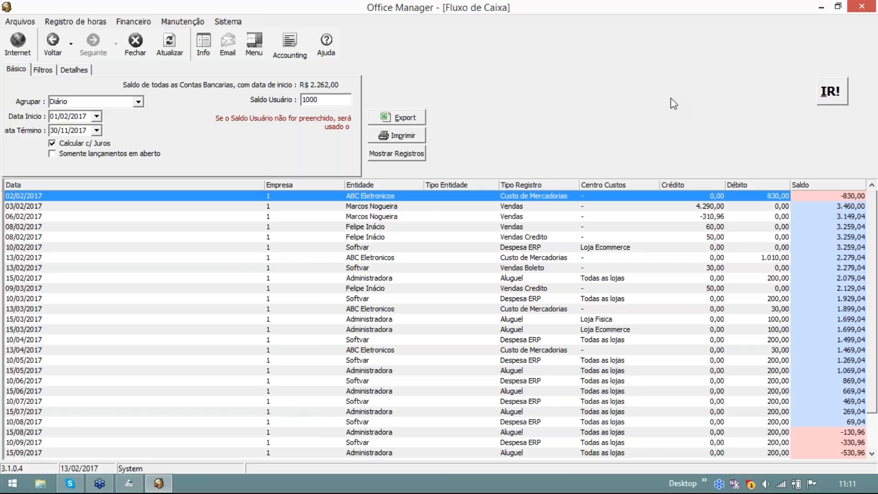
pyautogui.click(822, 86)
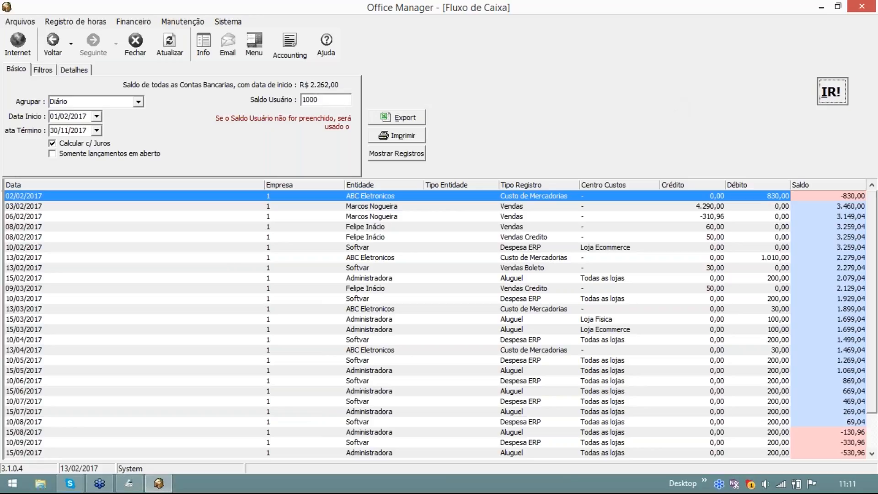
# Set the Saldo Usuário to -1000, recalculate the cash flow and check entries from 03/02/2017 to 10/04/2017.
pyautogui.click(337, 102)
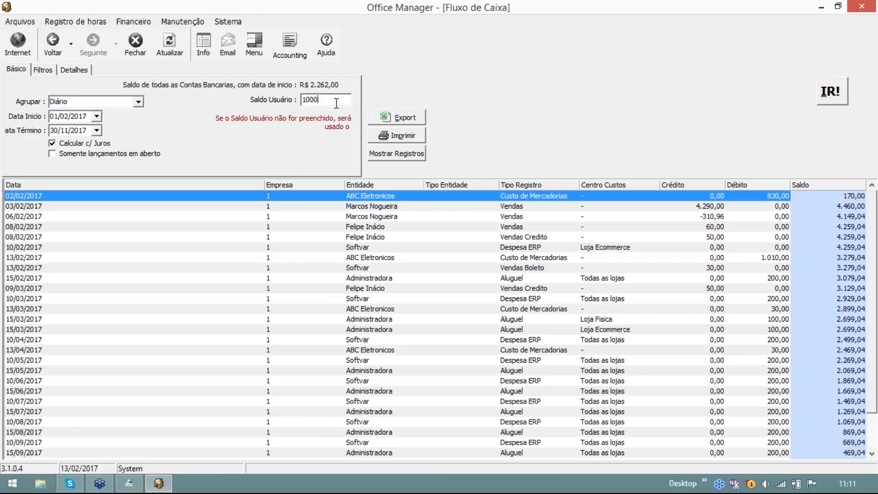
pyautogui.write('-')
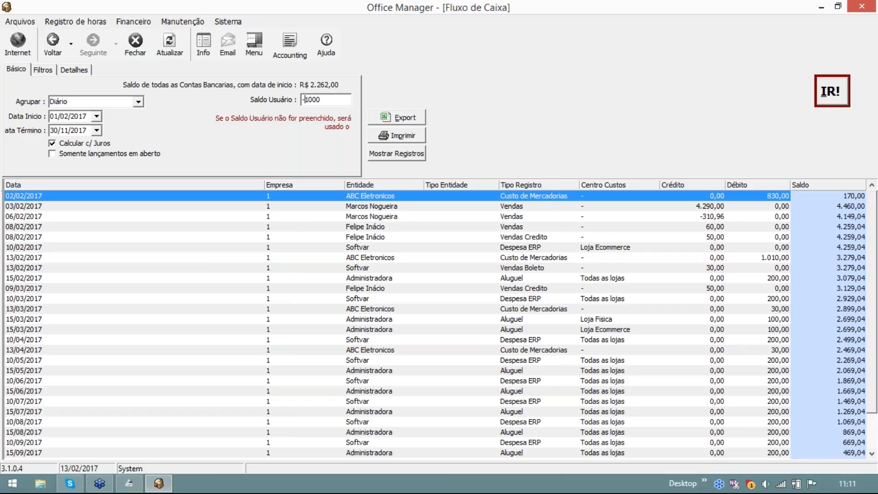
pyautogui.click(841, 101)
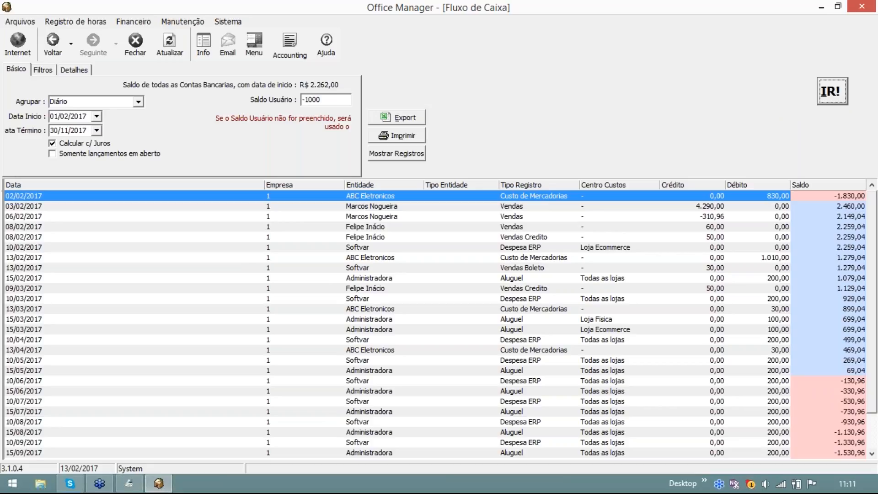
pyautogui.click(737, 206)
pyautogui.click(765, 237)
pyautogui.click(773, 278)
pyautogui.click(801, 339)
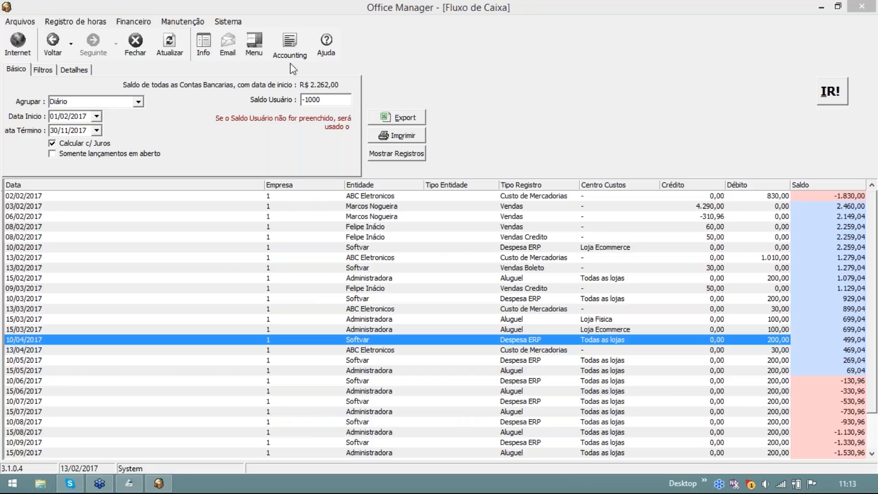
# Open Contas a Pagar and start a new payable with the record type Despesa ERP.
pyautogui.click(144, 24)
pyautogui.moveTo(183, 22)
pyautogui.click(174, 96)
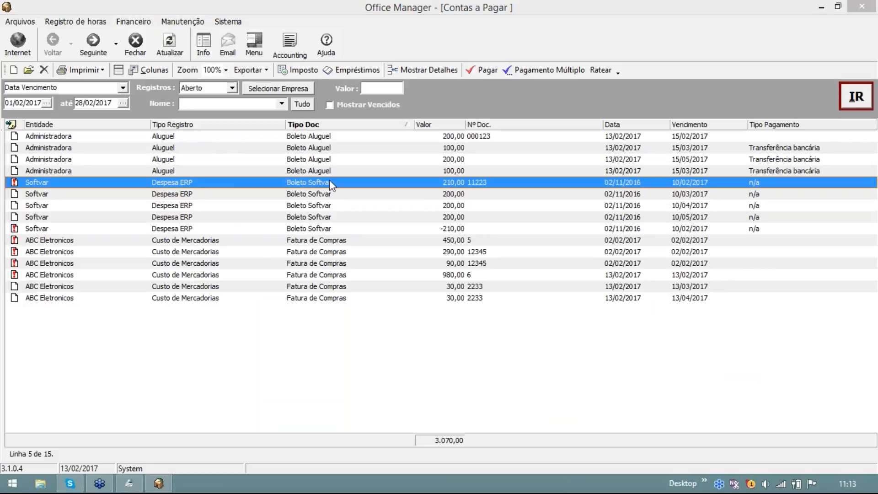
pyautogui.click(156, 194)
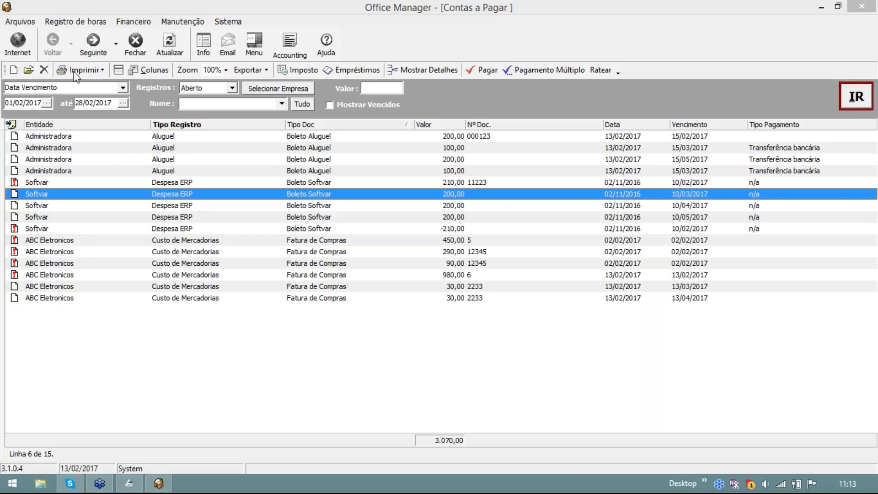
pyautogui.click(13, 69)
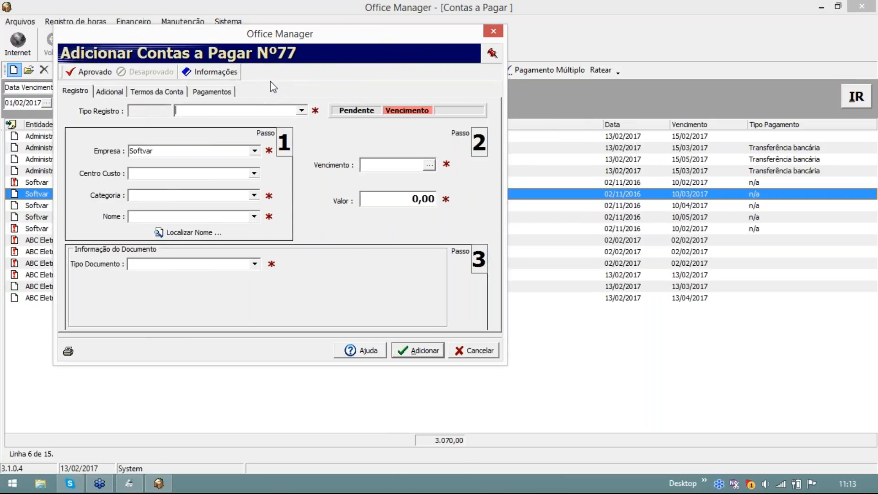
pyautogui.write('d')
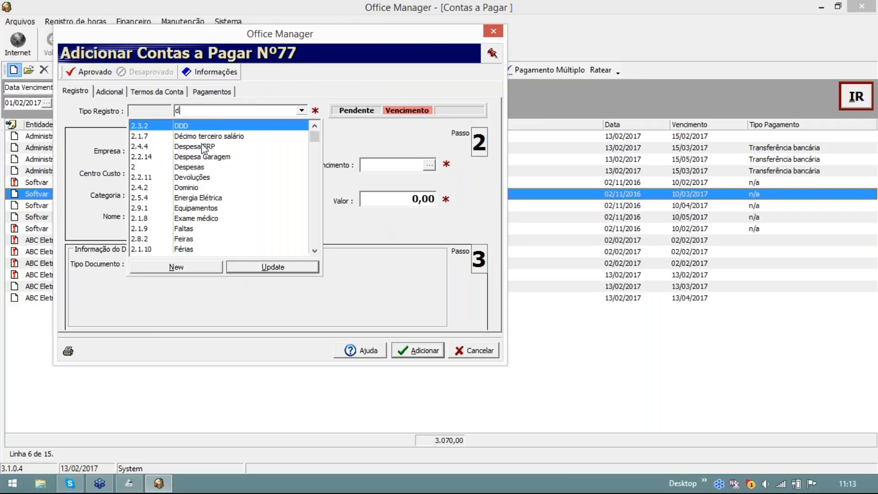
pyautogui.click(206, 147)
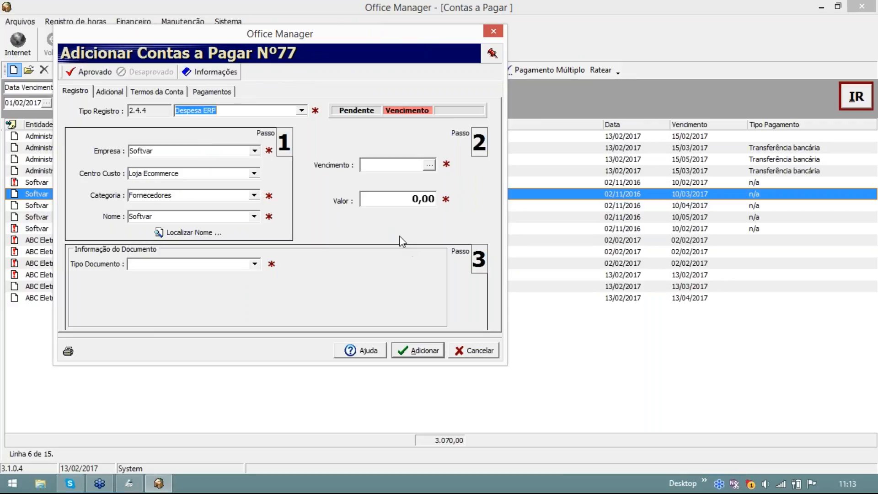
# Set the payable's document type to Boleto Softvar, with issue date 13/02/2017 and competence date 20/02/2017.
pyautogui.click(219, 264)
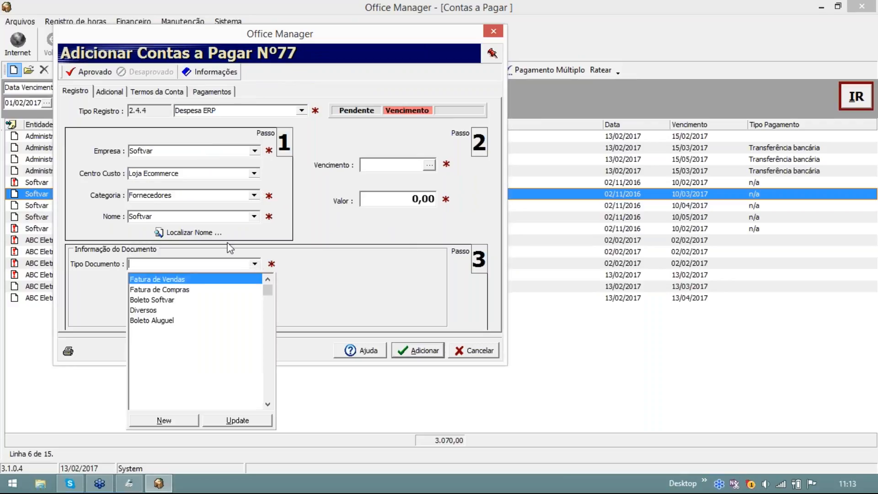
pyautogui.click(171, 301)
pyautogui.click(182, 281)
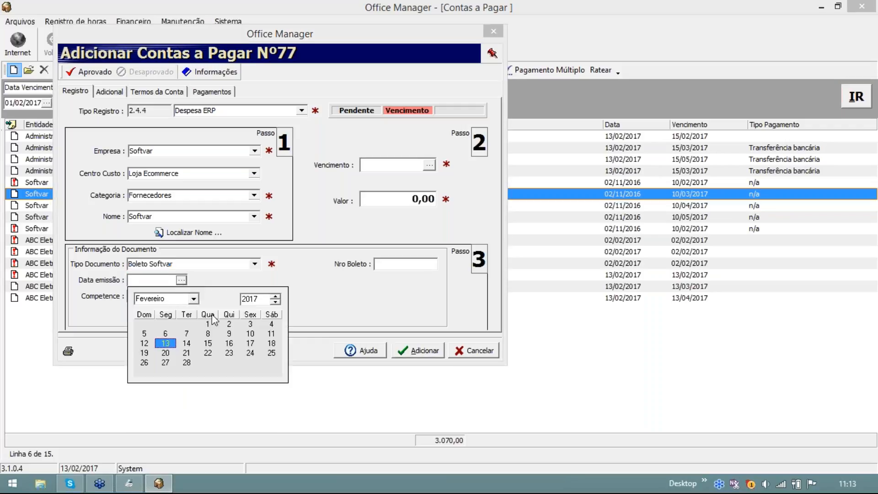
pyautogui.click(166, 342)
pyautogui.click(182, 297)
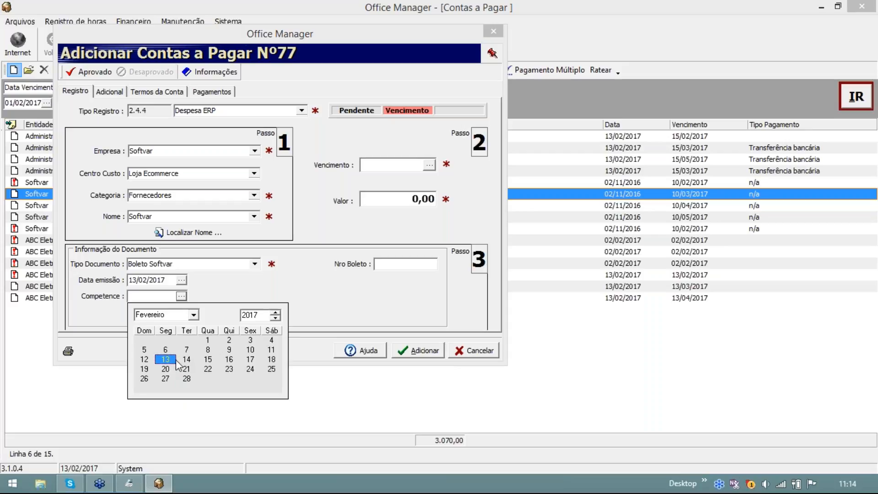
pyautogui.click(166, 368)
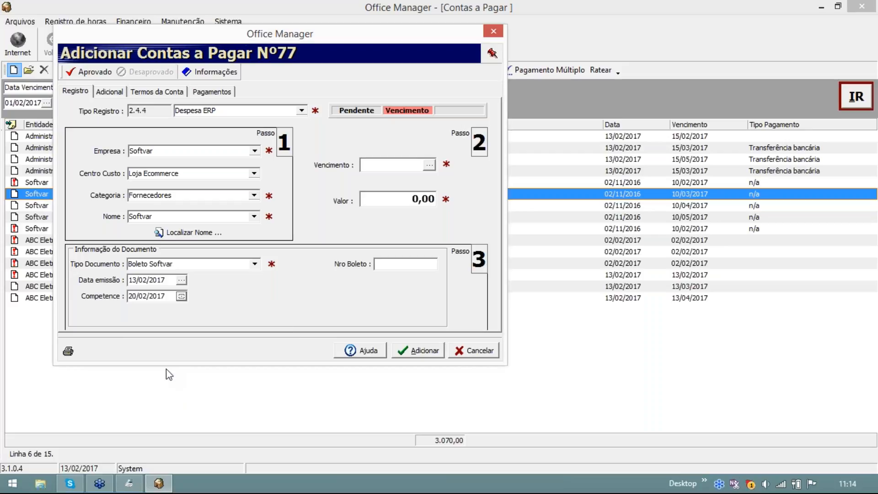
# Set the payable's due date to 14/02/2017 and its value to 600.
pyautogui.click(429, 164)
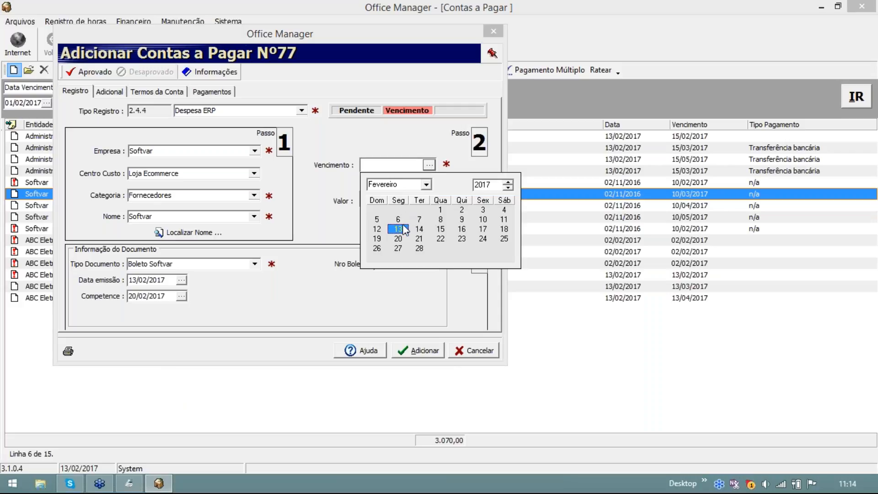
pyautogui.click(420, 230)
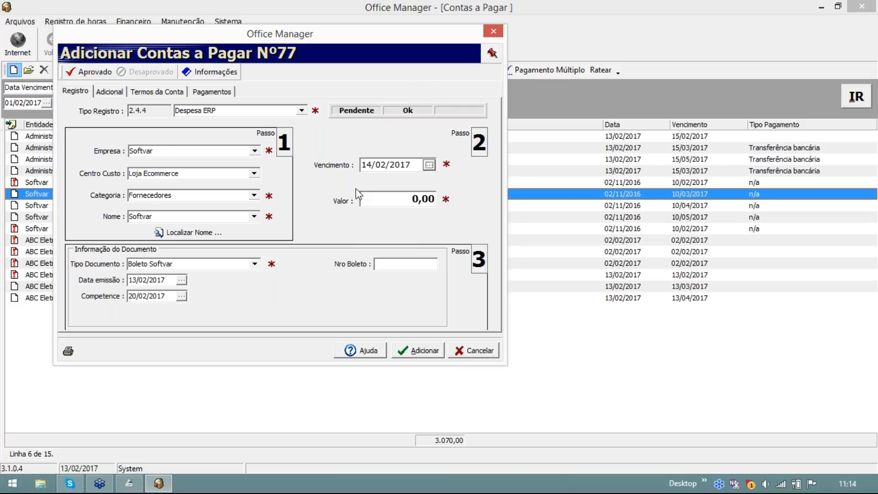
pyautogui.click(401, 198)
pyautogui.moveTo(394, 198); pyautogui.dragTo(362, 198)
pyautogui.write('600')
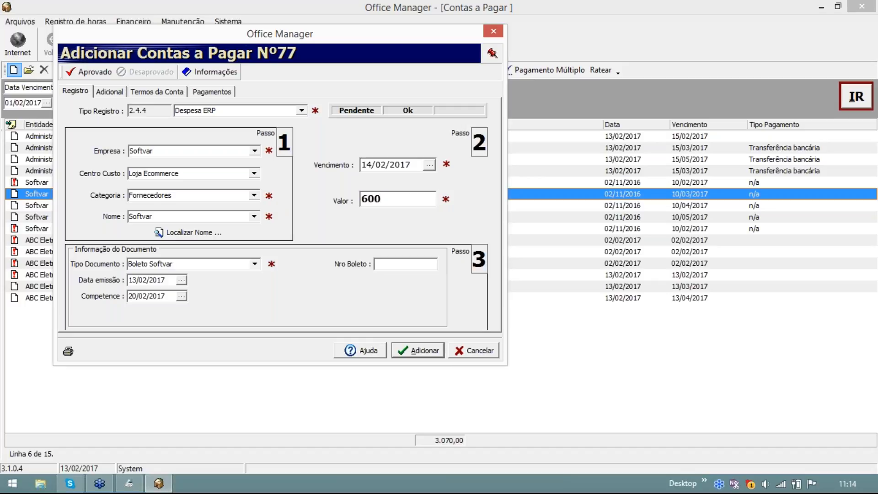
# Enter the memo "Serviço Outsoucing" in the payable's additional information and add the record.
pyautogui.click(109, 91)
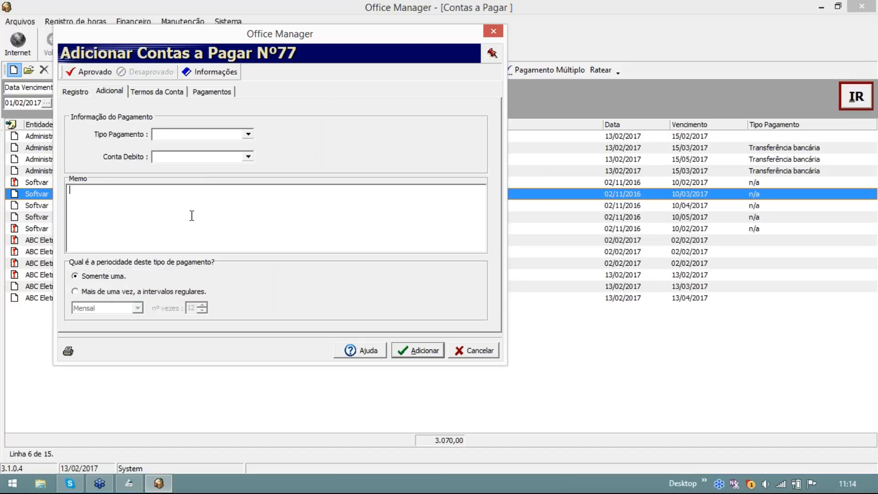
pyautogui.write('Serviço Ou')
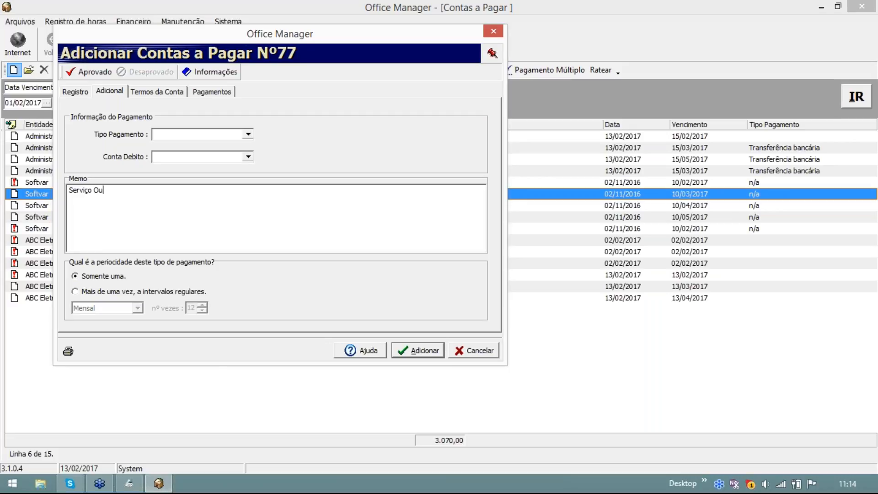
pyautogui.write('tsoucing')
pyautogui.press('Return')
pyautogui.click(608, 224)
pyautogui.click(427, 350)
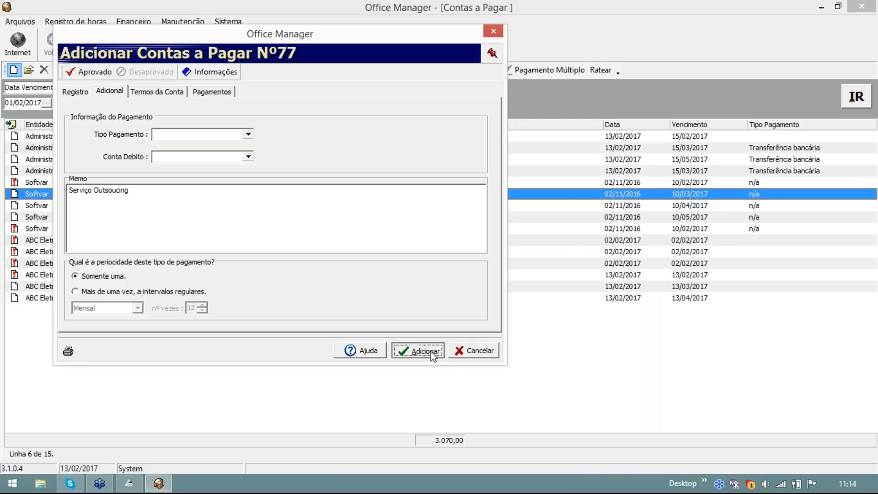
pyautogui.click(403, 275)
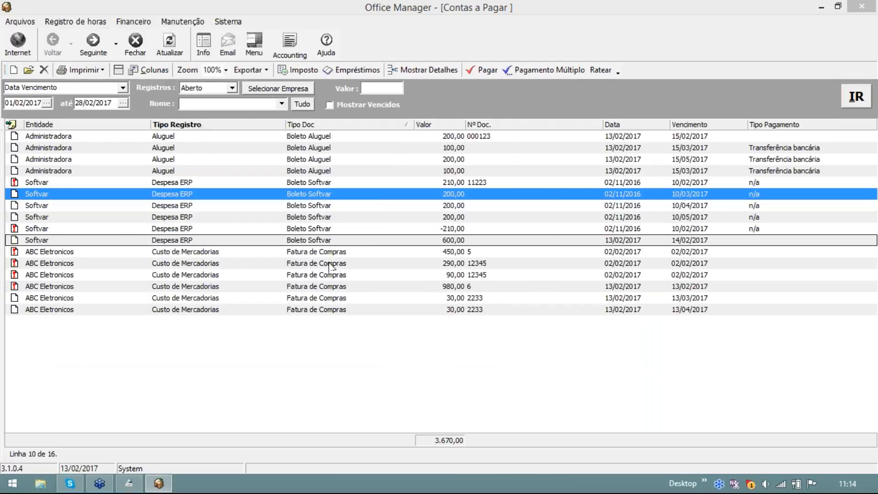
# Preview the payment receipt for the 600,00 Softvar payable due 14/02/2017, then close the preview.
pyautogui.click(274, 241)
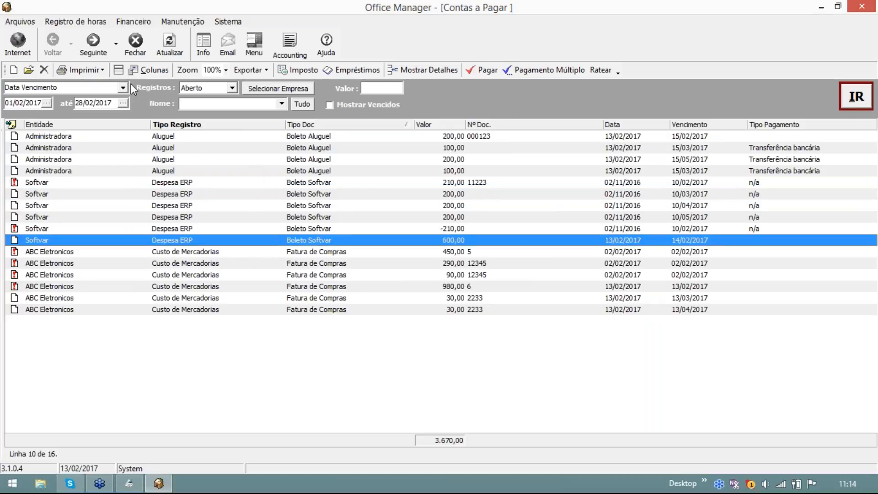
pyautogui.click(103, 71)
pyautogui.click(104, 71)
pyautogui.click(103, 71)
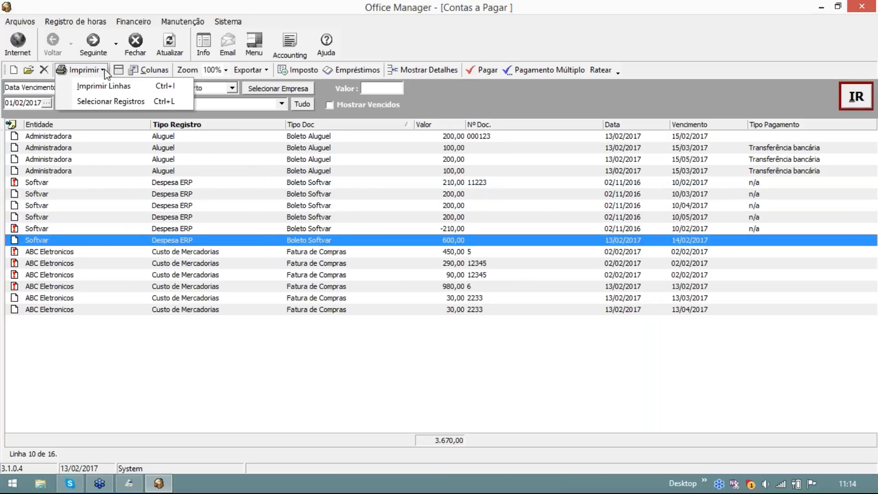
pyautogui.click(105, 99)
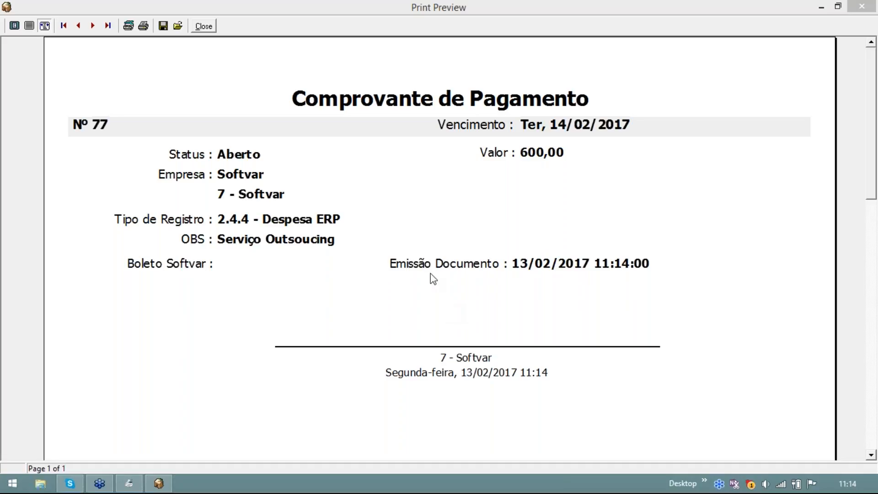
pyautogui.click(205, 26)
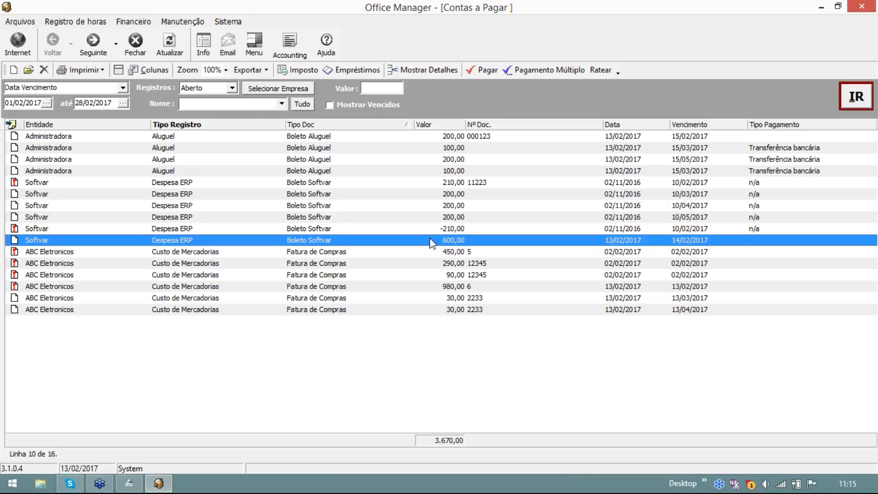
# Preview the selected payable's receipt again, close it and select the Softvar entry due 10/03/2017.
pyautogui.click(100, 73)
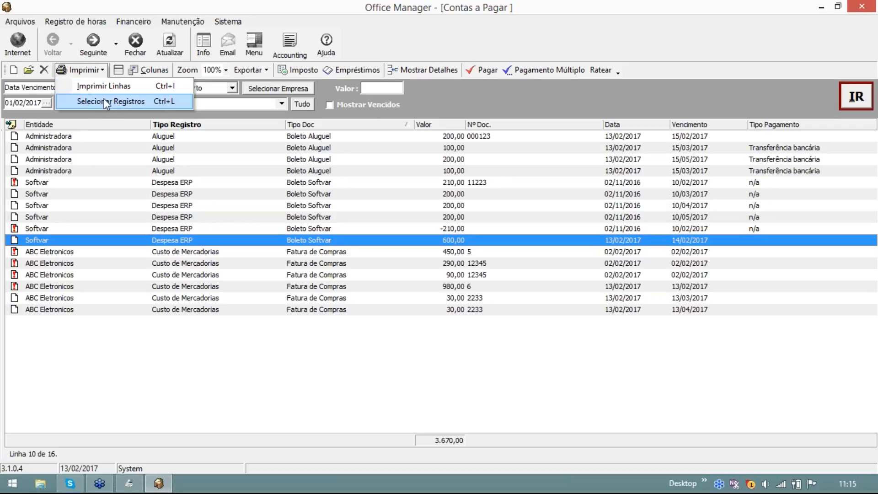
pyautogui.click(102, 72)
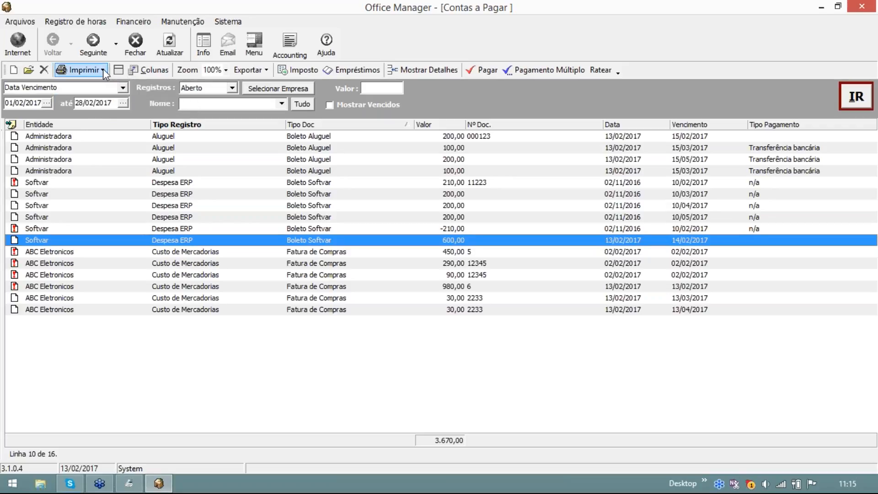
pyautogui.click(104, 72)
pyautogui.click(103, 72)
pyautogui.click(103, 72)
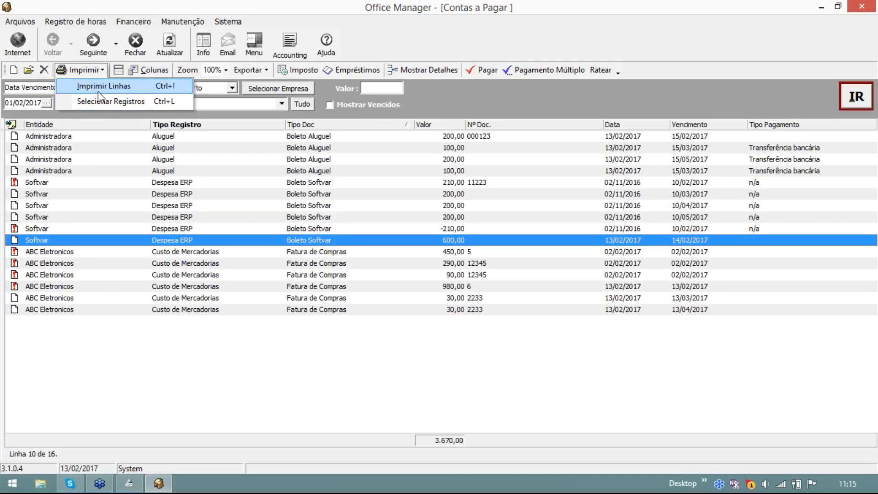
pyautogui.click(104, 100)
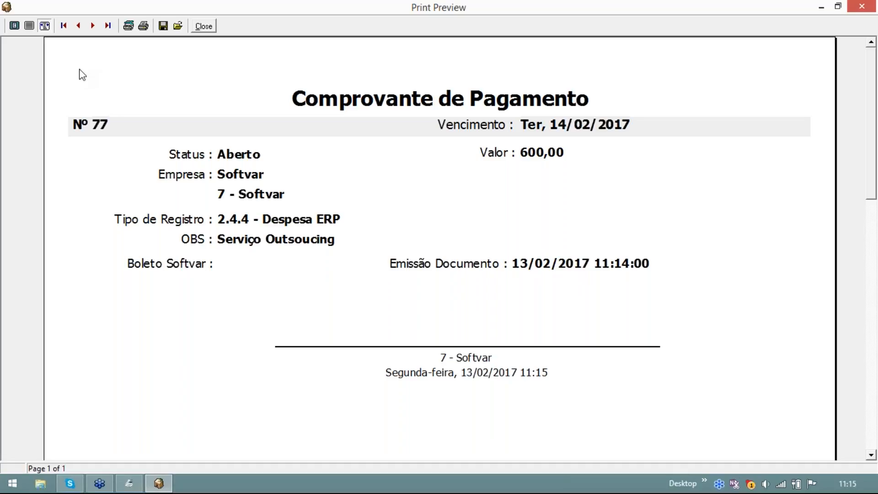
pyautogui.click(203, 26)
pyautogui.click(343, 198)
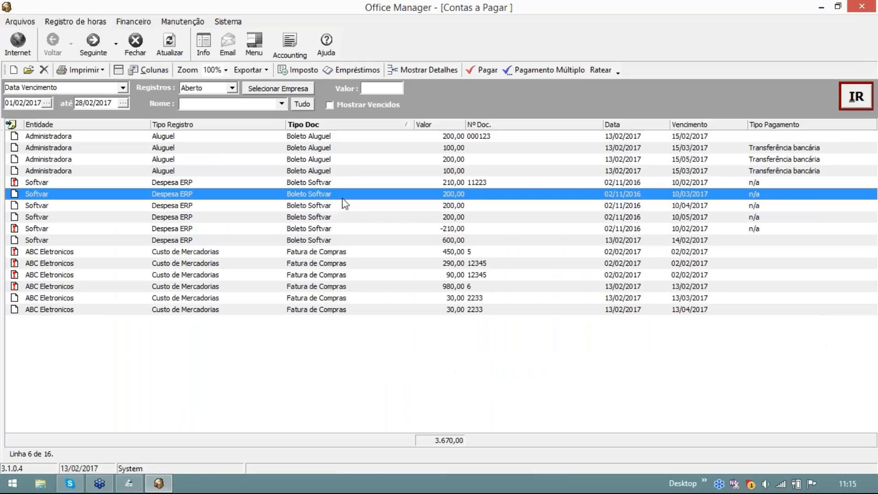